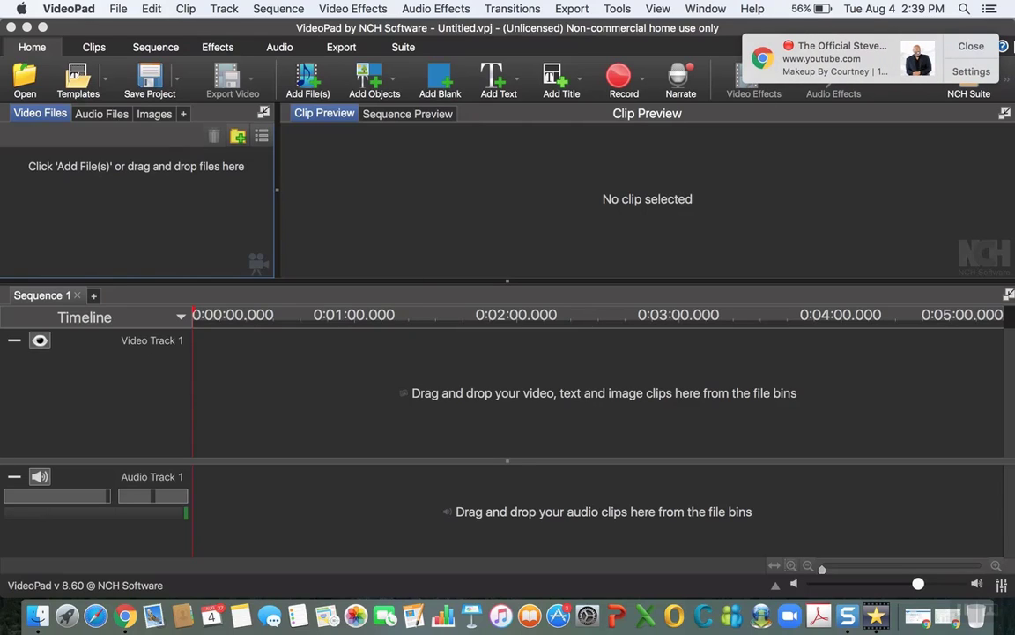
Step: Dismiss the browser notification and view the available recording options
{"action": "left_click", "coordinate": [971, 46]}
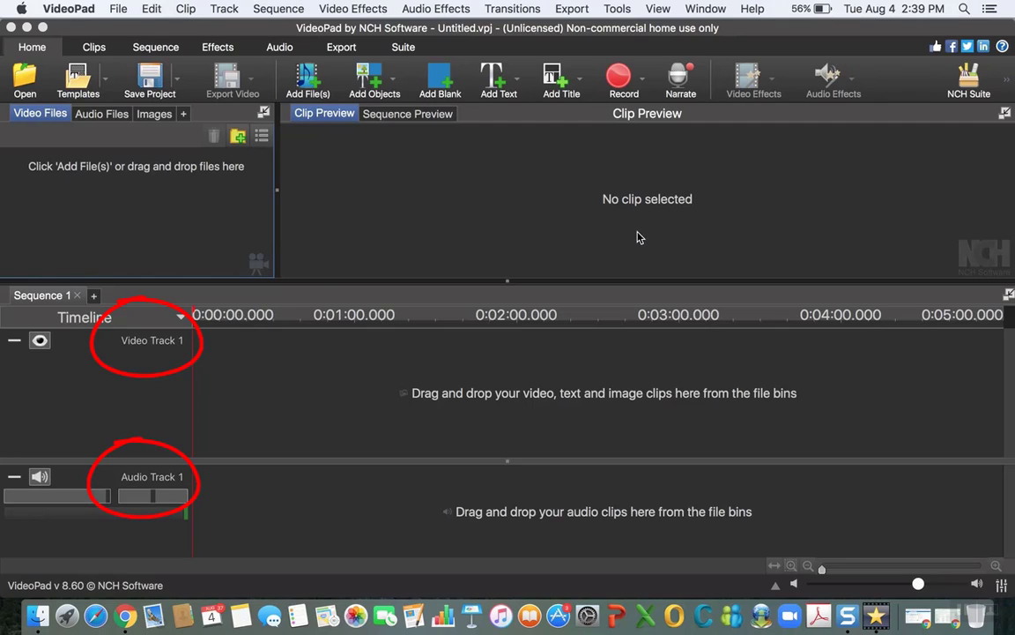
{"action": "left_click", "coordinate": [643, 83]}
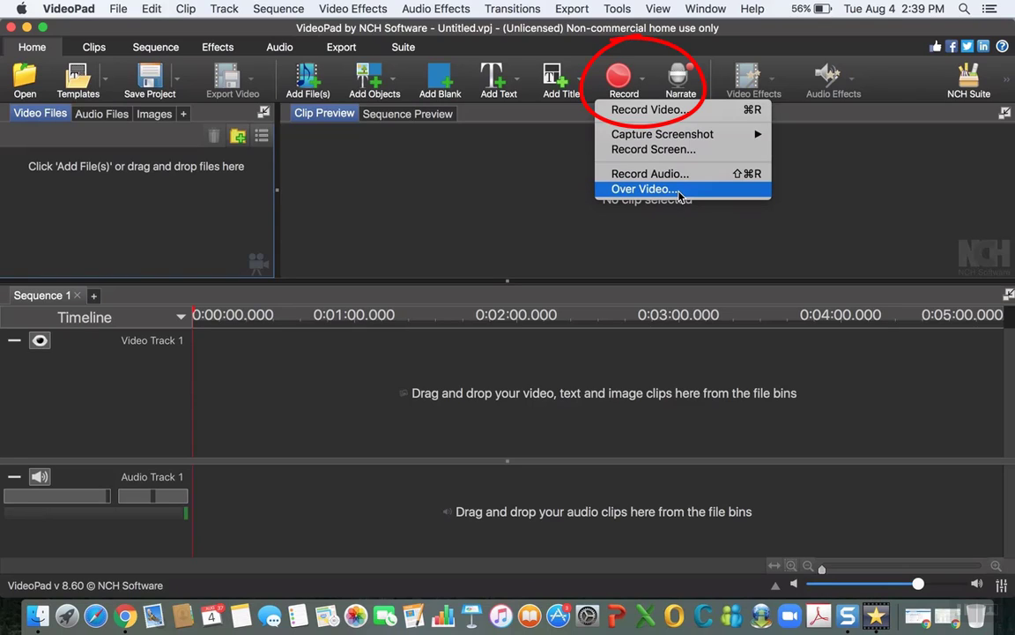
{"action": "left_click", "coordinate": [861, 181]}
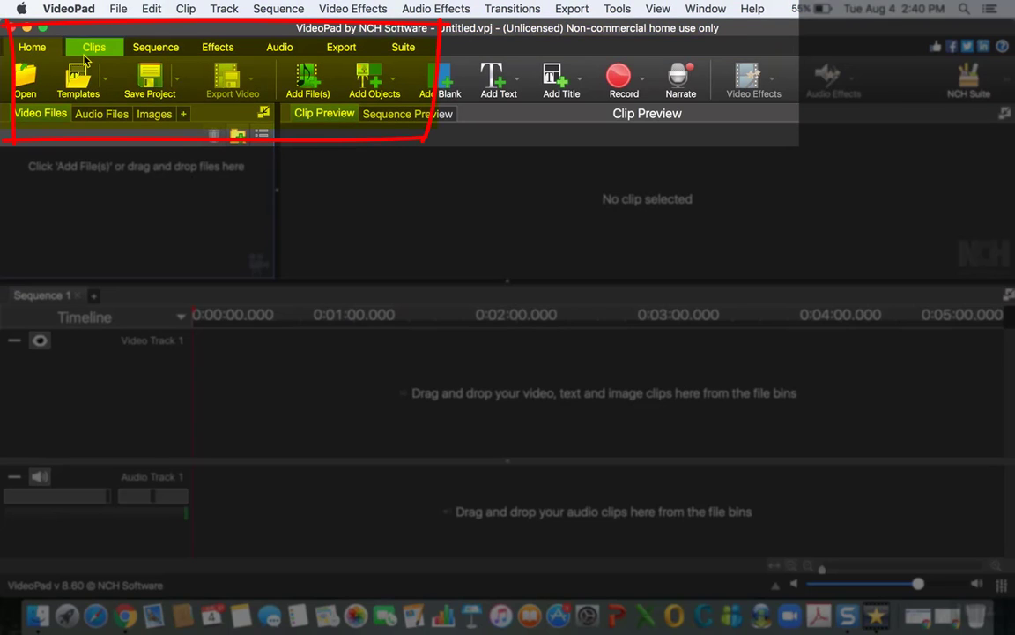
Step: Look through the Clips, Sequence, Effects and Audio command sets and return to the Home set
{"action": "left_click", "coordinate": [92, 48]}
{"action": "left_click", "coordinate": [156, 46]}
{"action": "left_click", "coordinate": [216, 47]}
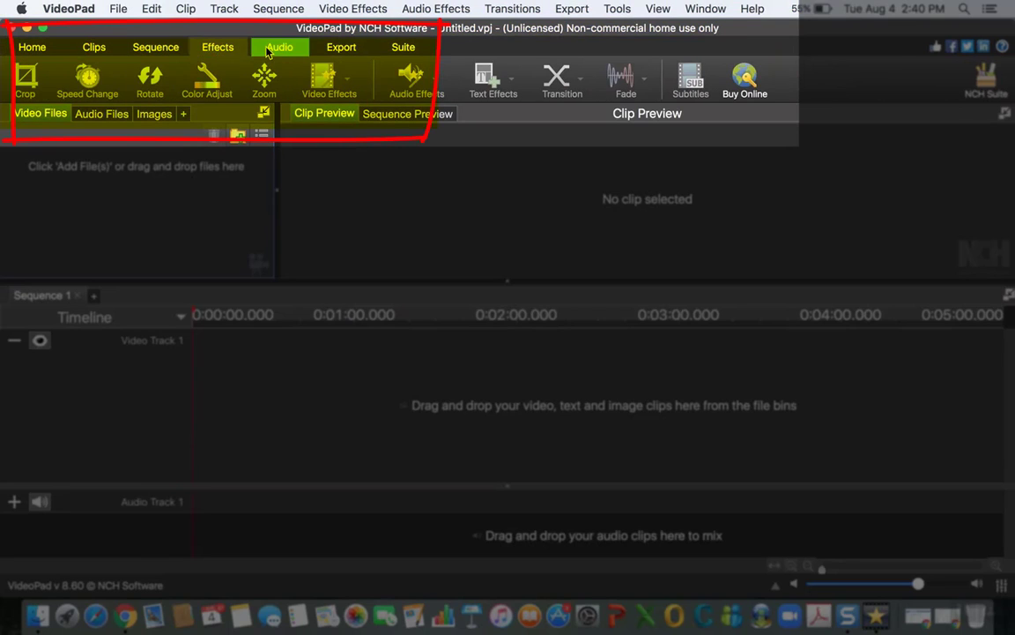
{"action": "left_click", "coordinate": [269, 49]}
{"action": "left_click", "coordinate": [19, 47]}
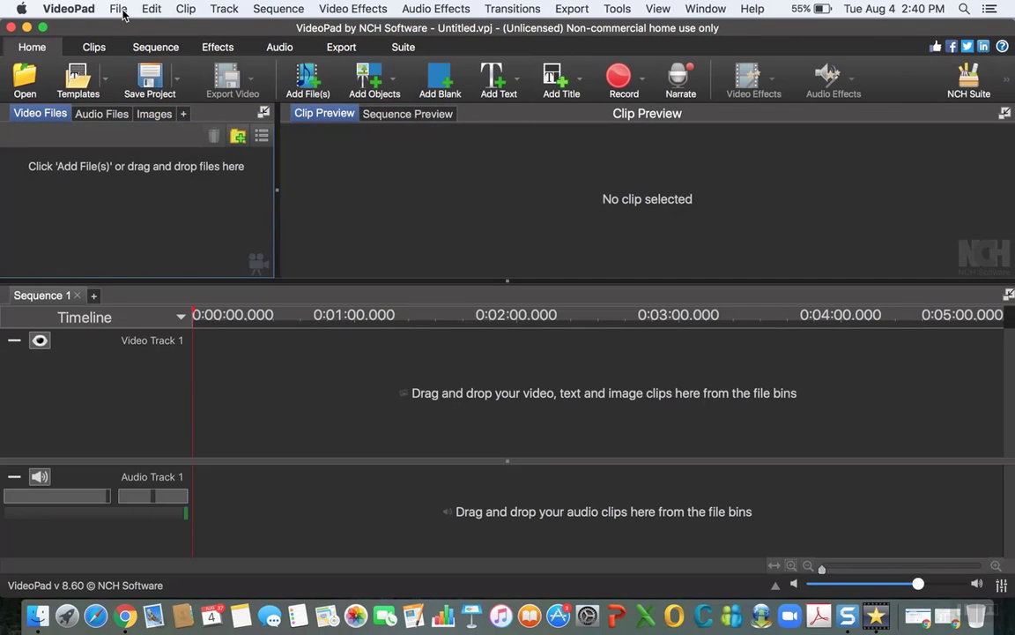
Step: Examine the File, Edit and Clip commands and compare them with the Clips command set
{"action": "left_click", "coordinate": [120, 10]}
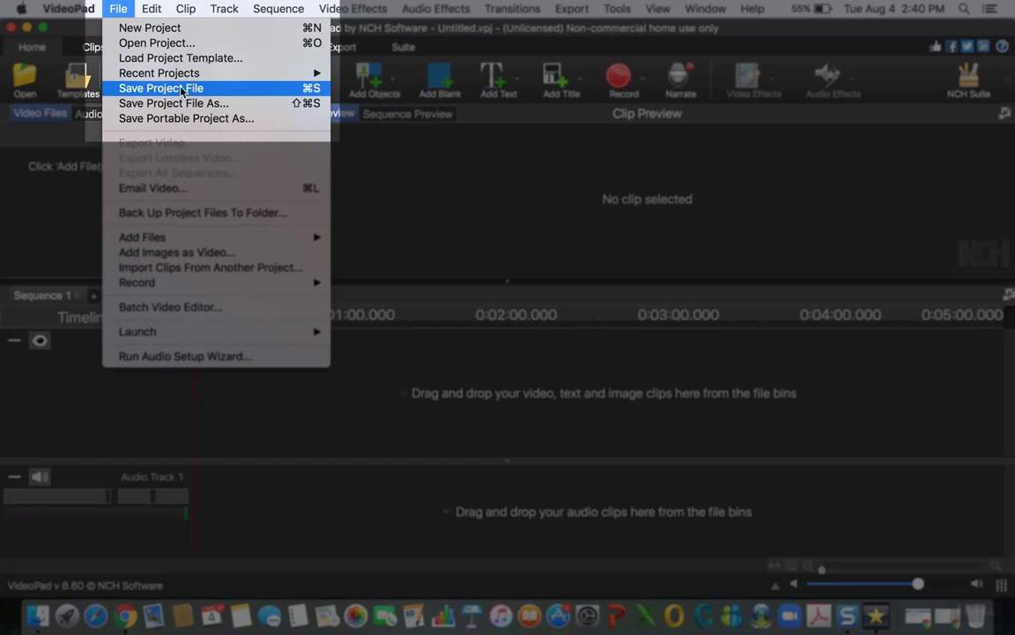
{"action": "left_click", "coordinate": [117, 15]}
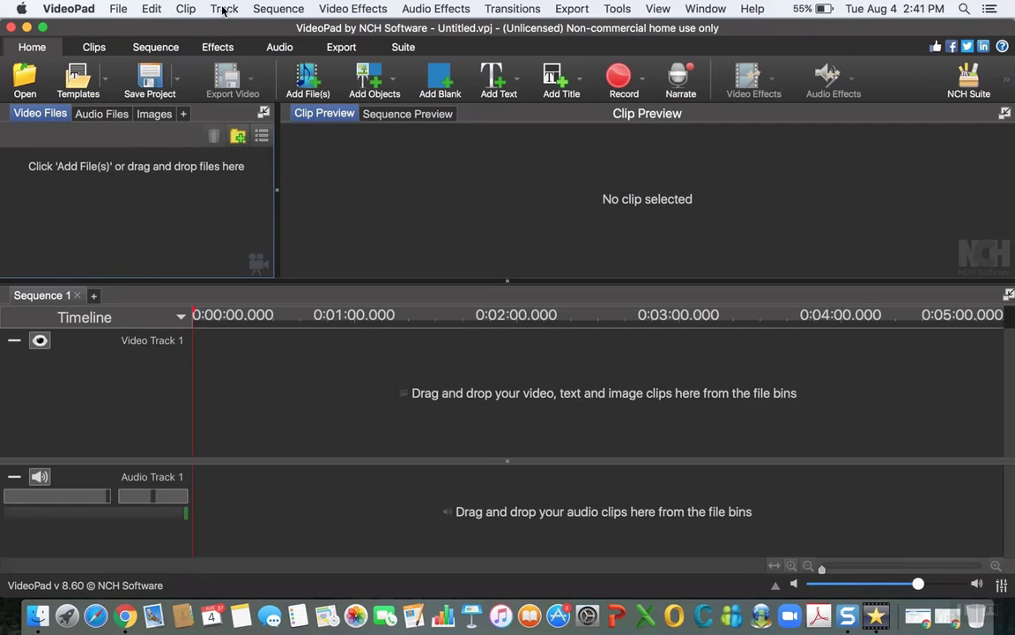
{"action": "left_click", "coordinate": [184, 10]}
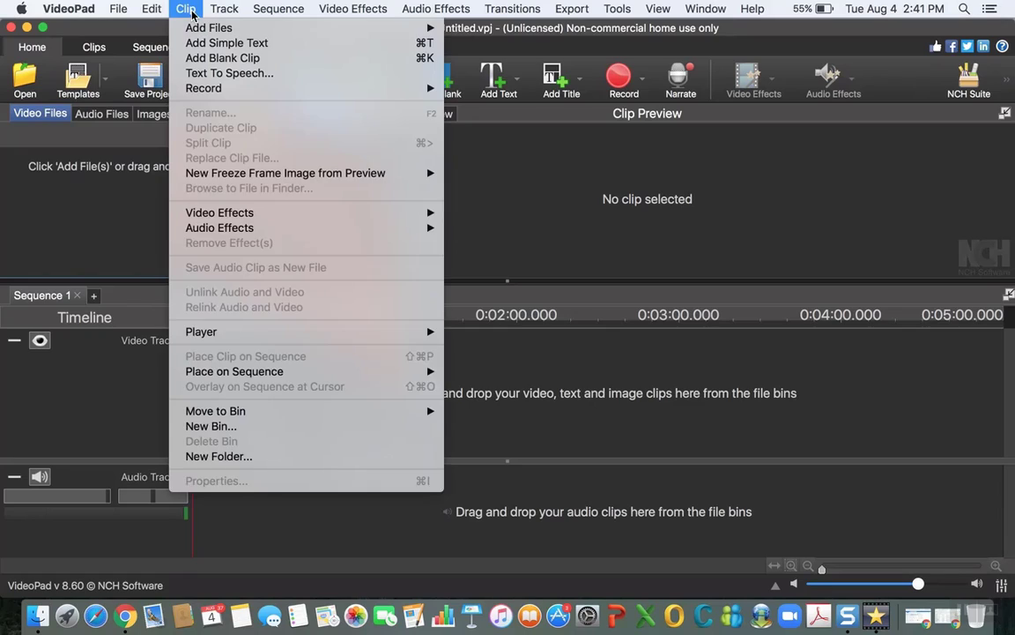
{"action": "mouse_move", "coordinate": [210, 31]}
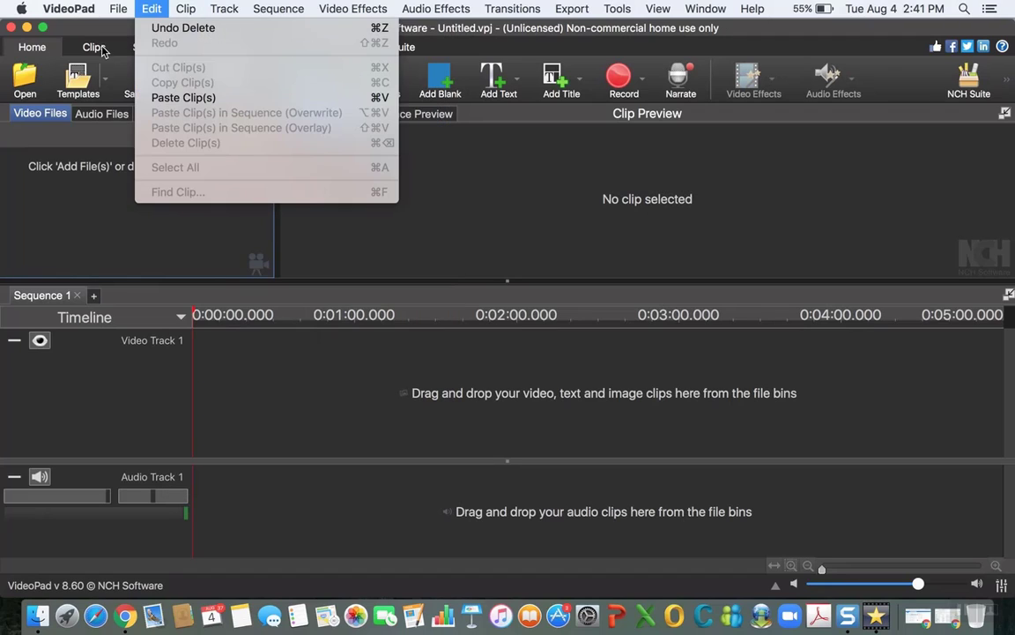
{"action": "left_click", "coordinate": [98, 49]}
{"action": "left_click", "coordinate": [98, 49]}
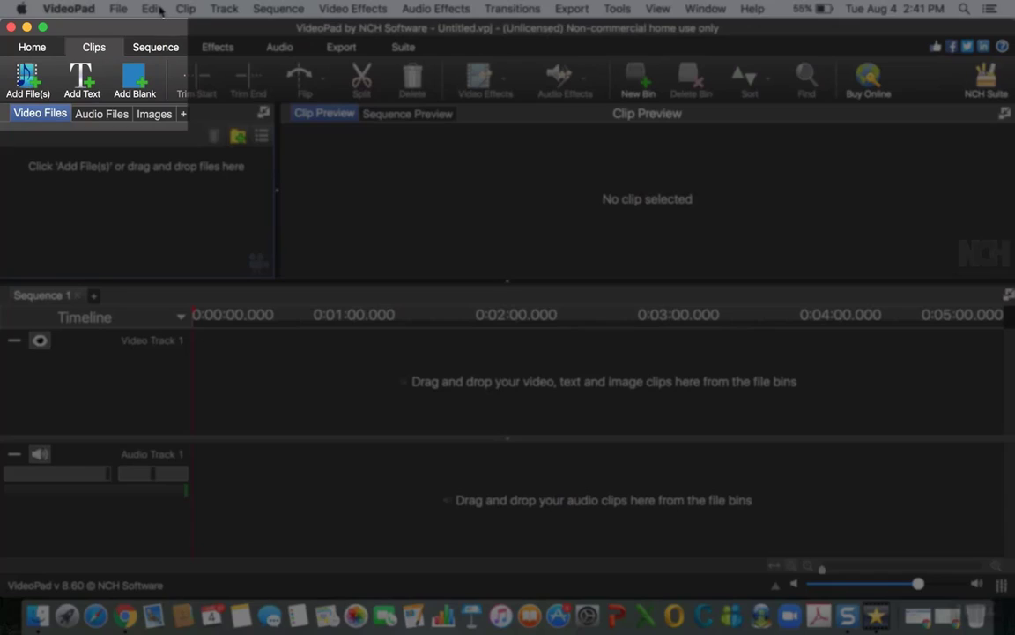
{"action": "left_click", "coordinate": [155, 9]}
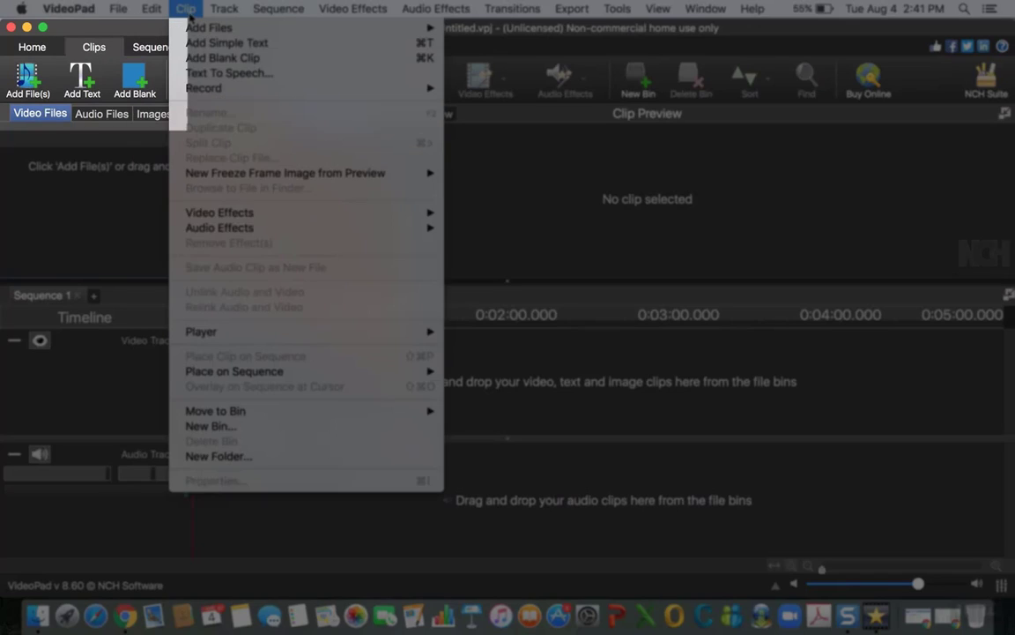
{"action": "left_click", "coordinate": [188, 10]}
{"action": "left_click", "coordinate": [187, 9]}
{"action": "left_click", "coordinate": [187, 11]}
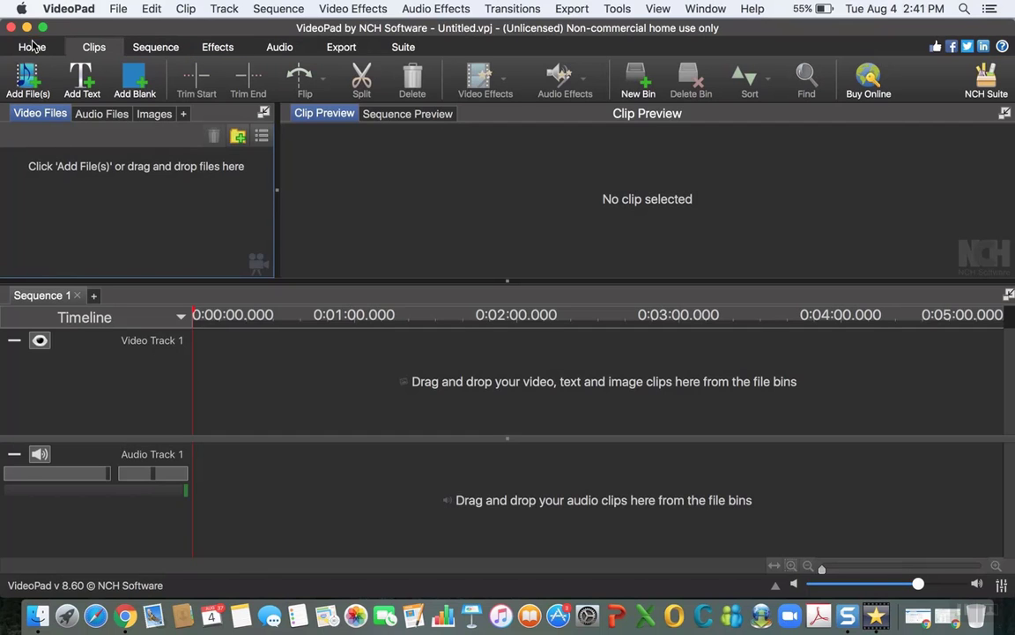
Step: Return to the Home command set and review the options for saving the project
{"action": "left_click", "coordinate": [32, 45]}
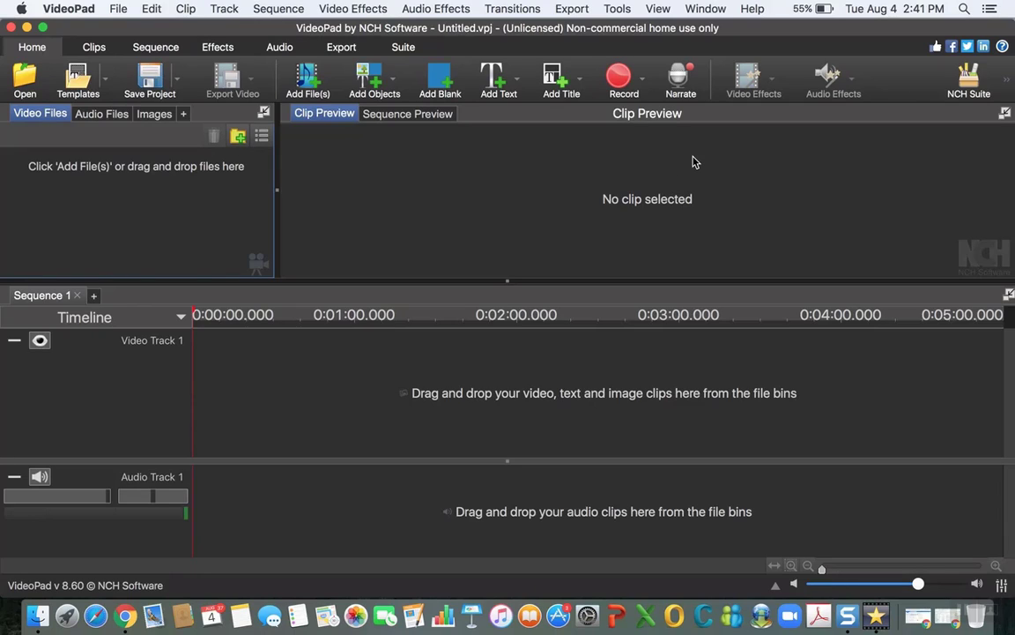
{"action": "left_click", "coordinate": [164, 77]}
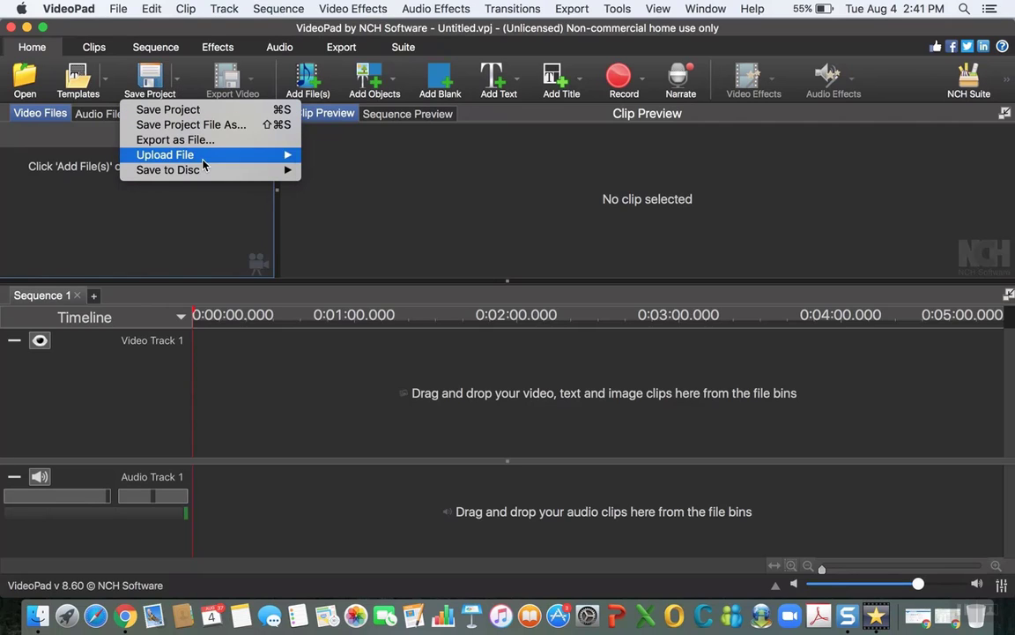
{"action": "left_click", "coordinate": [178, 83]}
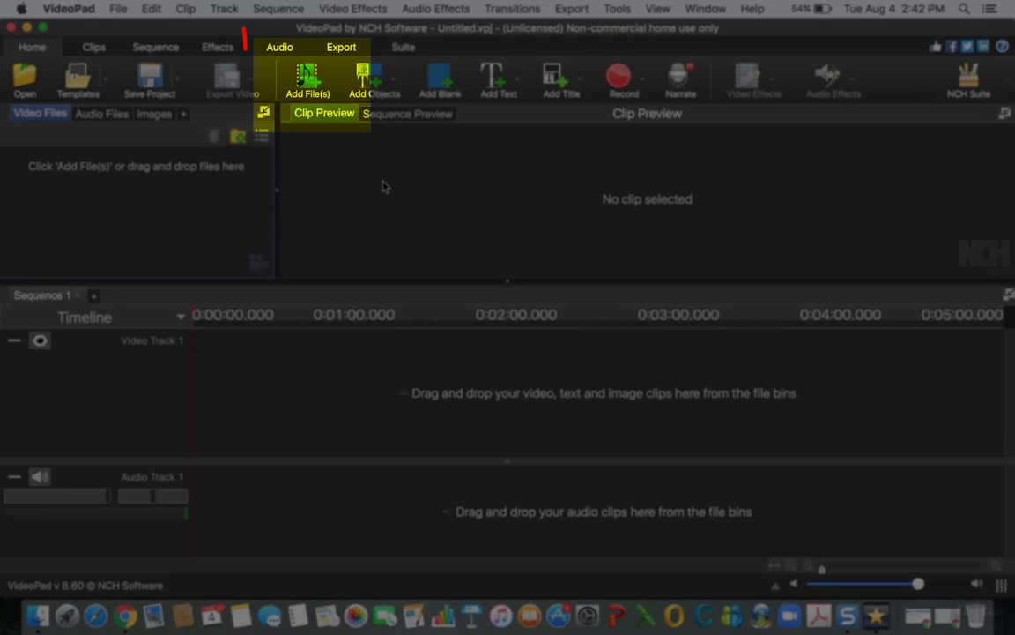
Step: Import the Swallow's Cave video from the Lembongan folder inside BALI 2017 on the external drive
{"action": "left_click", "coordinate": [304, 99]}
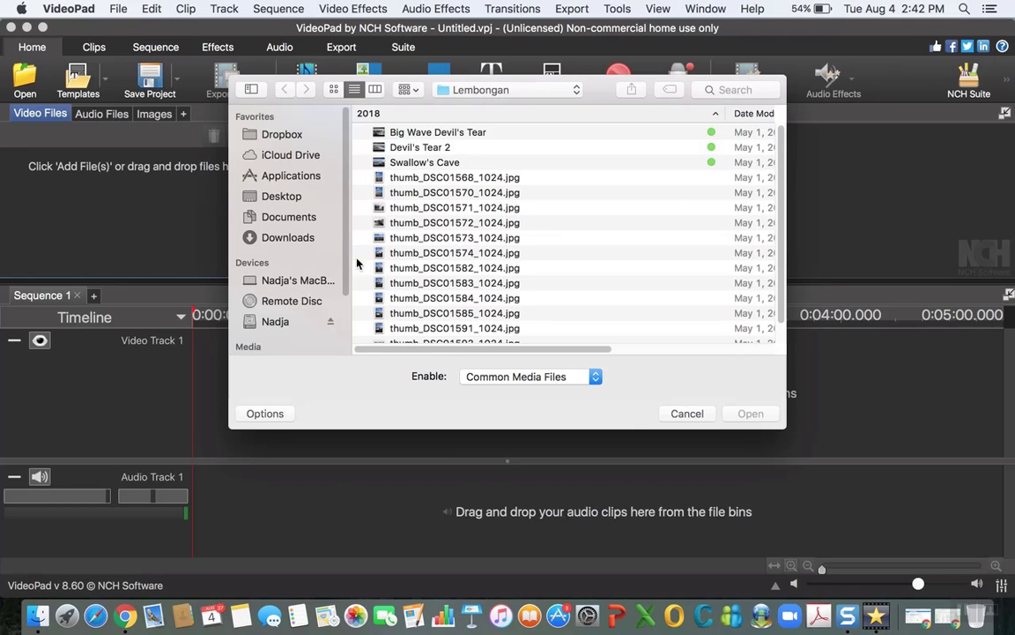
{"action": "left_click", "coordinate": [271, 321]}
{"action": "scroll", "coordinate": [434, 258], "scroll_direction": "down", "scroll_amount": 5}
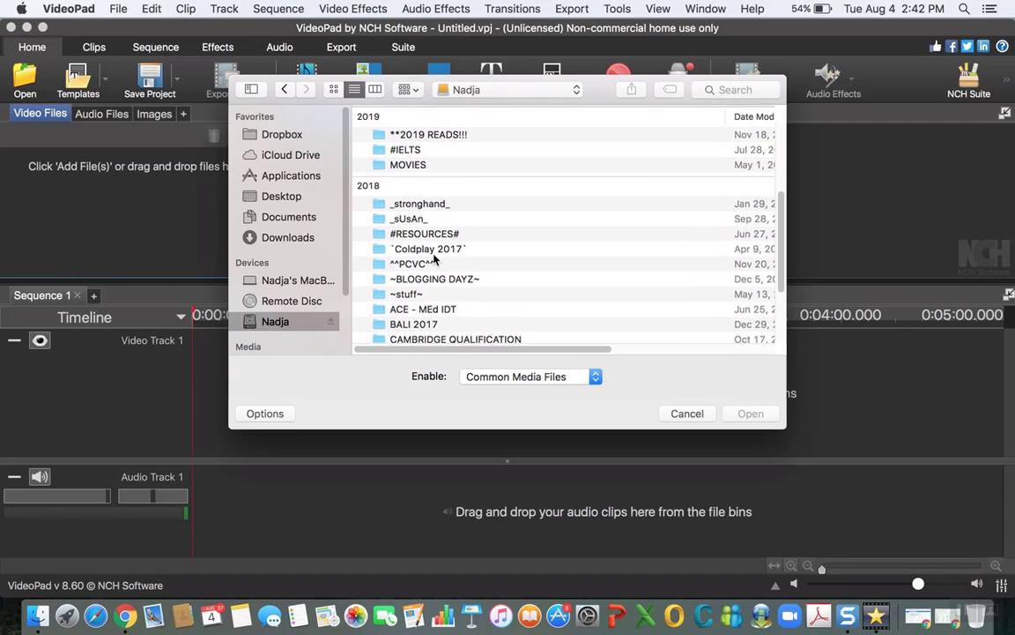
{"action": "left_click", "coordinate": [410, 324]}
{"action": "left_click", "coordinate": [751, 414]}
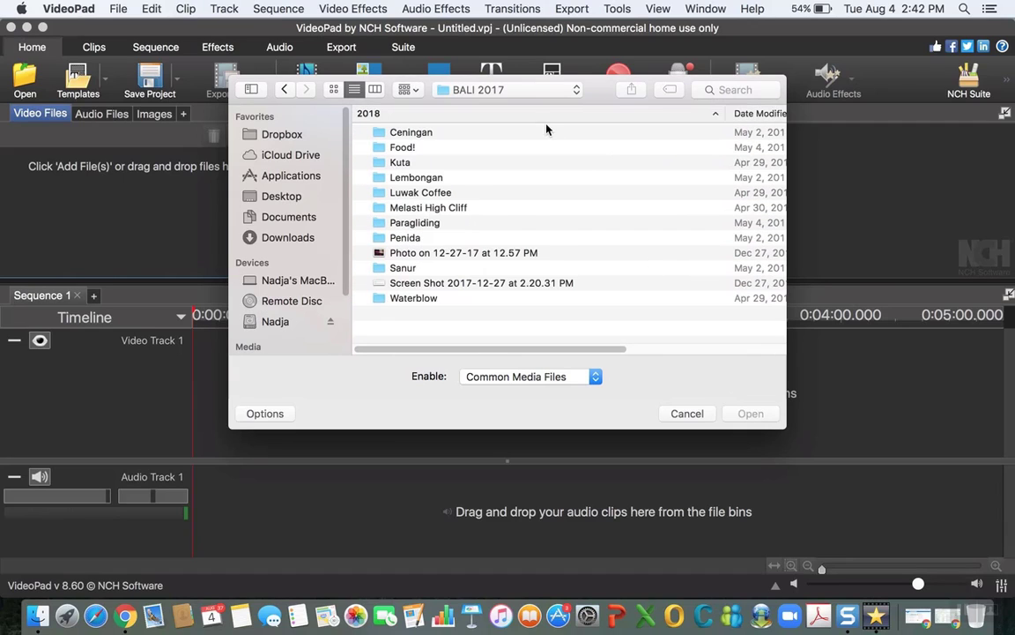
{"action": "left_click", "coordinate": [392, 178]}
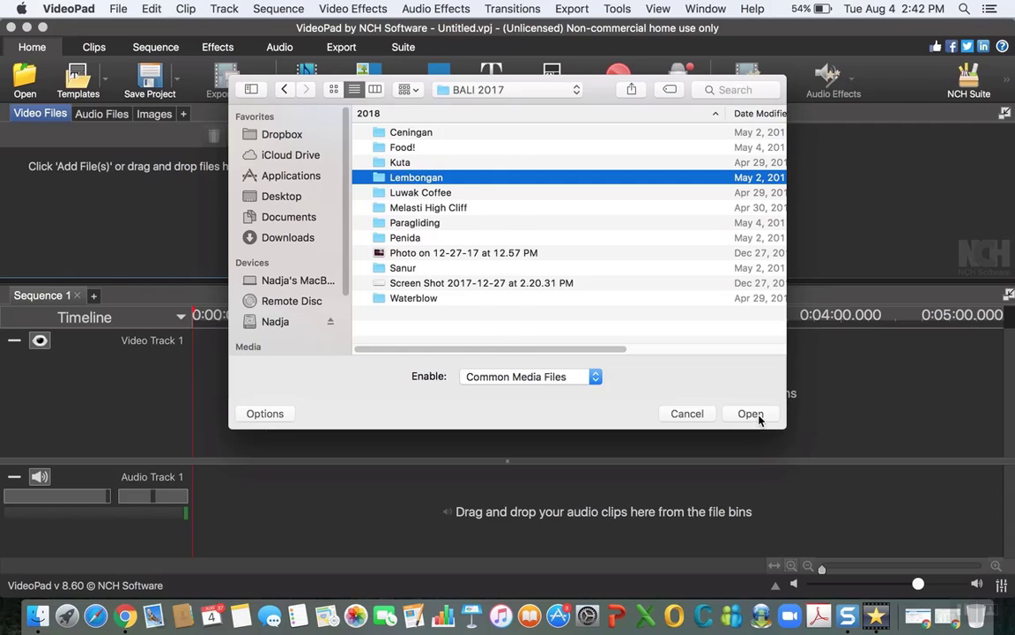
{"action": "left_click", "coordinate": [756, 414]}
{"action": "left_click", "coordinate": [407, 163]}
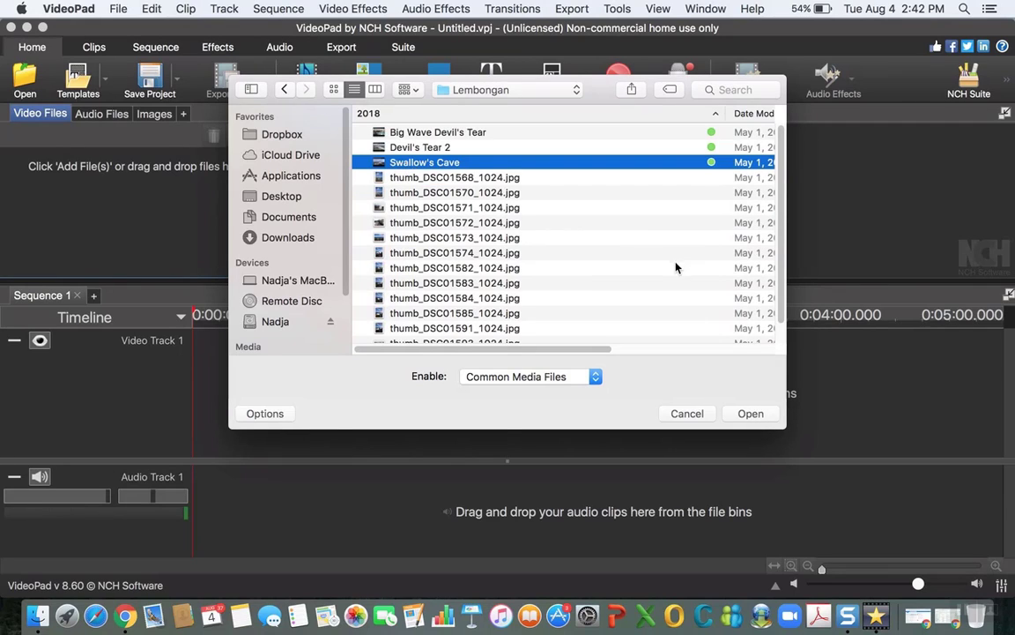
{"action": "left_click", "coordinate": [749, 414]}
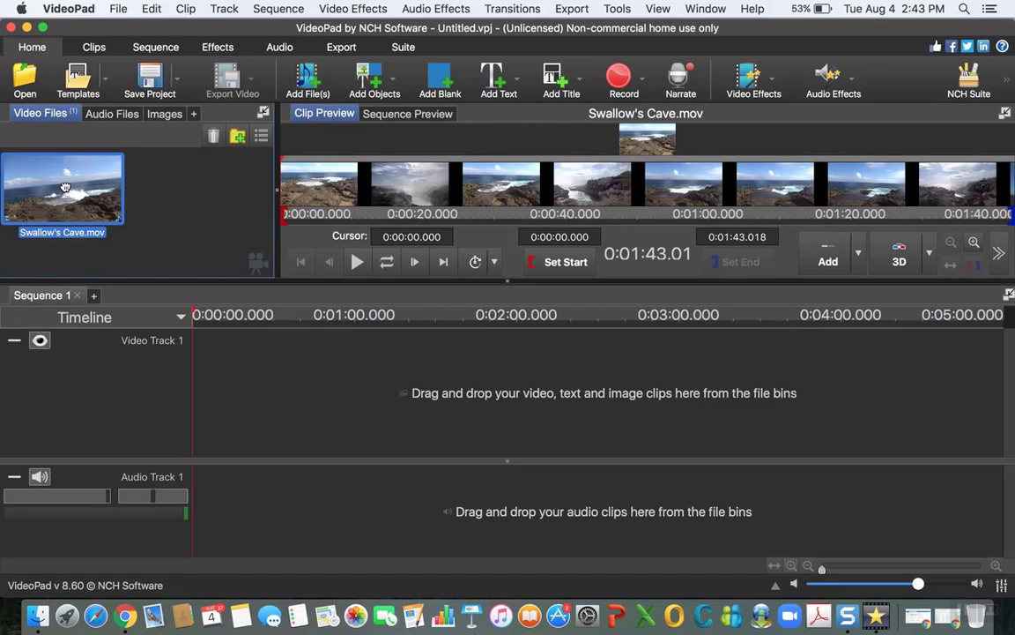
Step: Place the Swallow's Cave clip at the start of Video Track 1 in Sequence 1
{"action": "left_click_drag", "start_coordinate": [64, 187], "coordinate": [262, 391]}
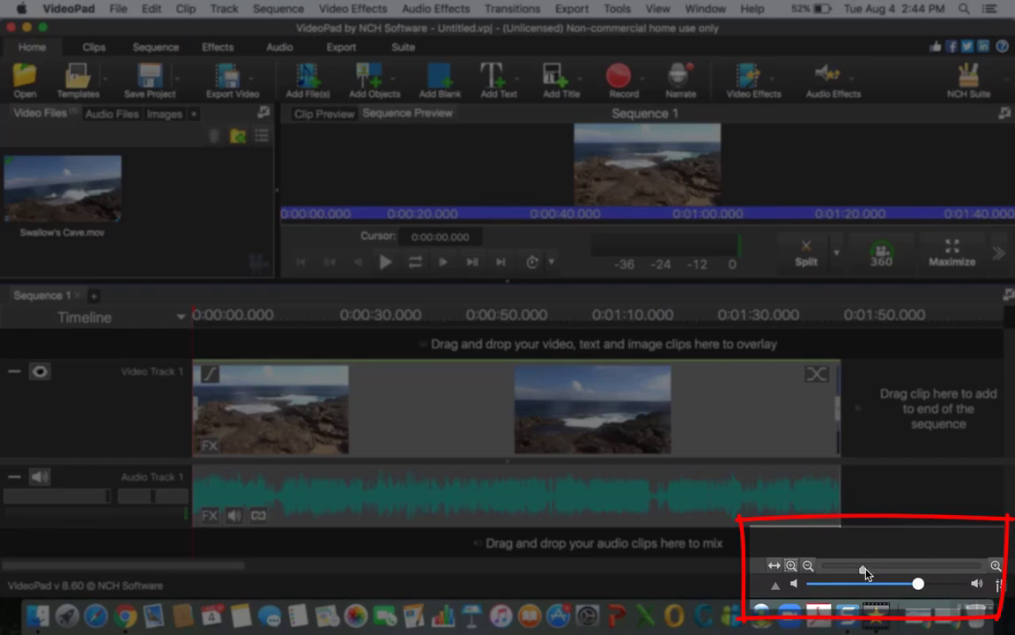
{"action": "left_click_drag", "start_coordinate": [864, 575], "coordinate": [813, 576]}
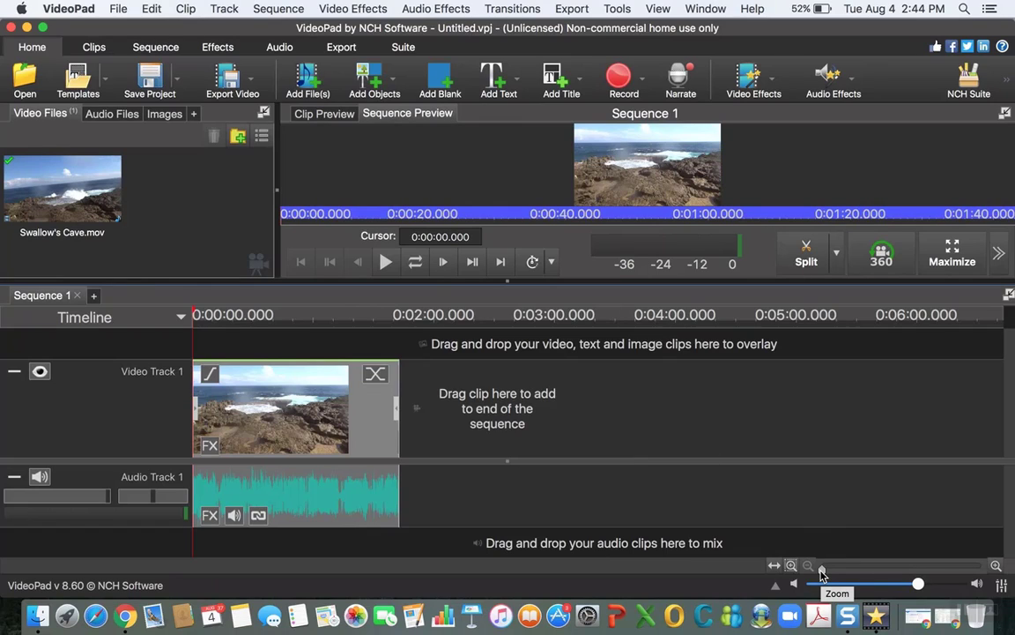
{"action": "left_click_drag", "start_coordinate": [826, 575], "coordinate": [868, 569]}
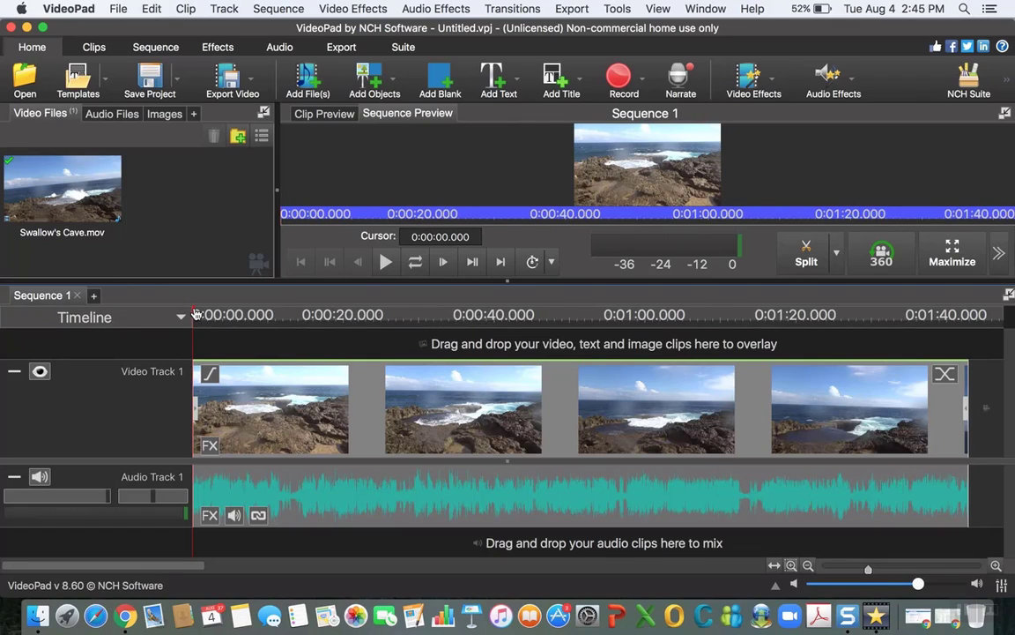
Step: Split all tracks of the sequence at 0:00:09.676
{"action": "left_click_drag", "start_coordinate": [195, 314], "coordinate": [267, 319]}
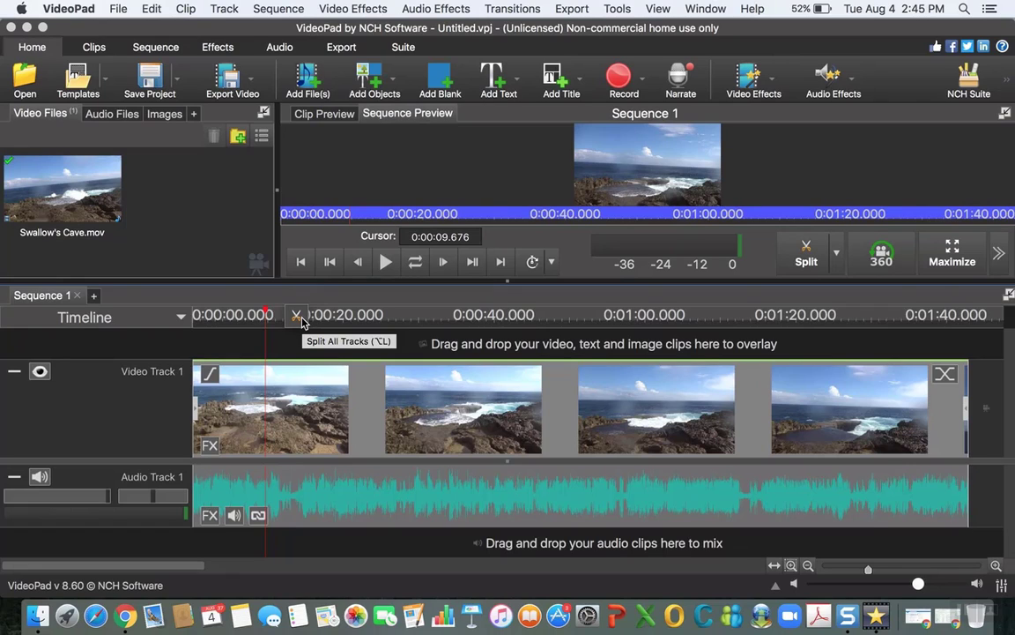
{"action": "left_click", "coordinate": [300, 322]}
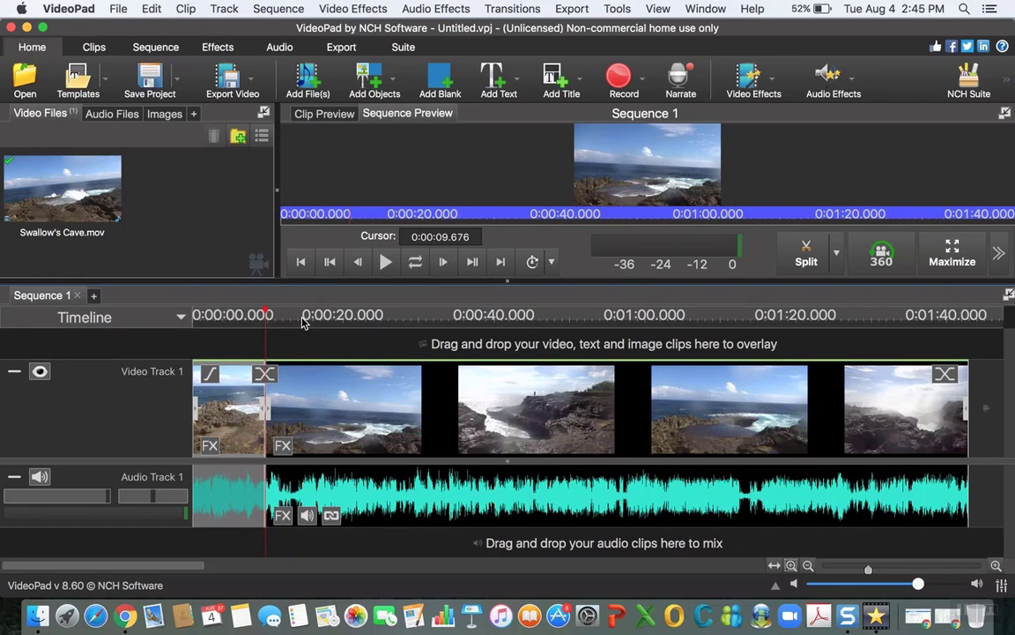
{"action": "left_click", "coordinate": [300, 321]}
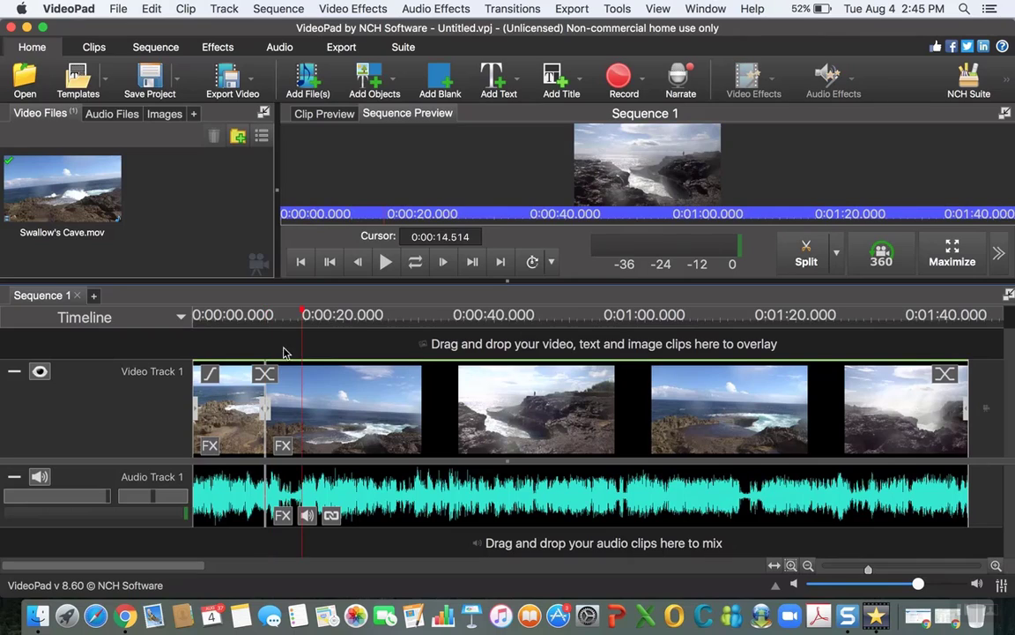
Step: Delete the short opening segment before the split without ripple, keeping the gap at the start
{"action": "left_click", "coordinate": [232, 395]}
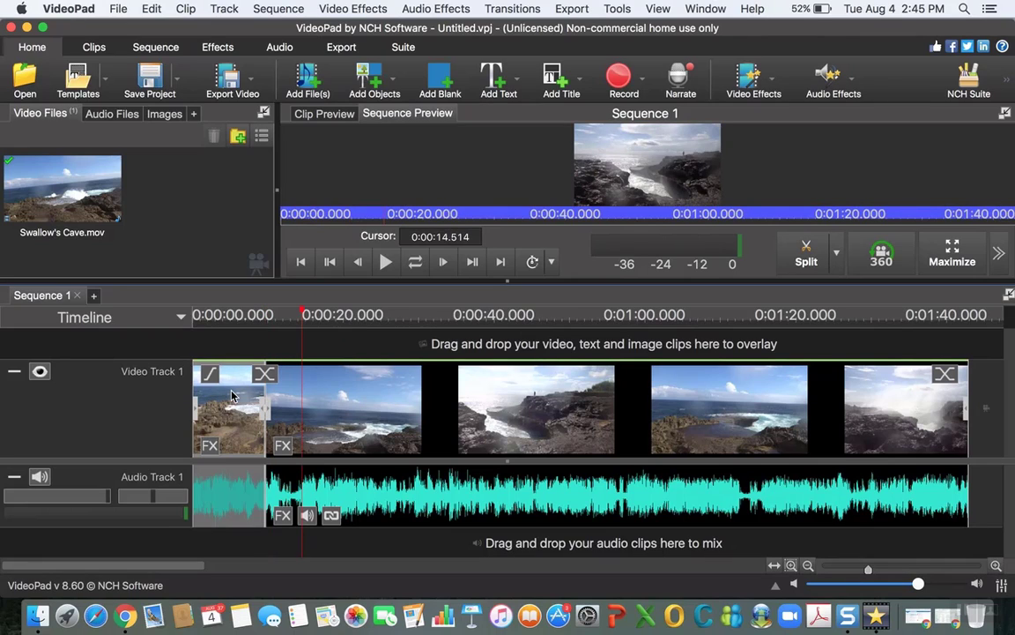
{"action": "left_click", "coordinate": [361, 407]}
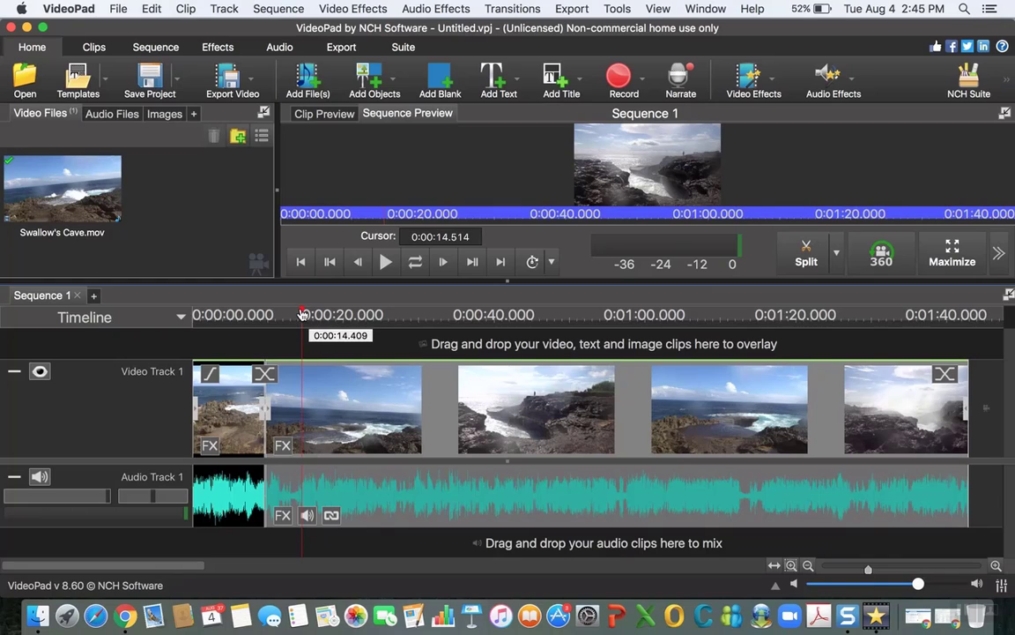
{"action": "left_click", "coordinate": [230, 400]}
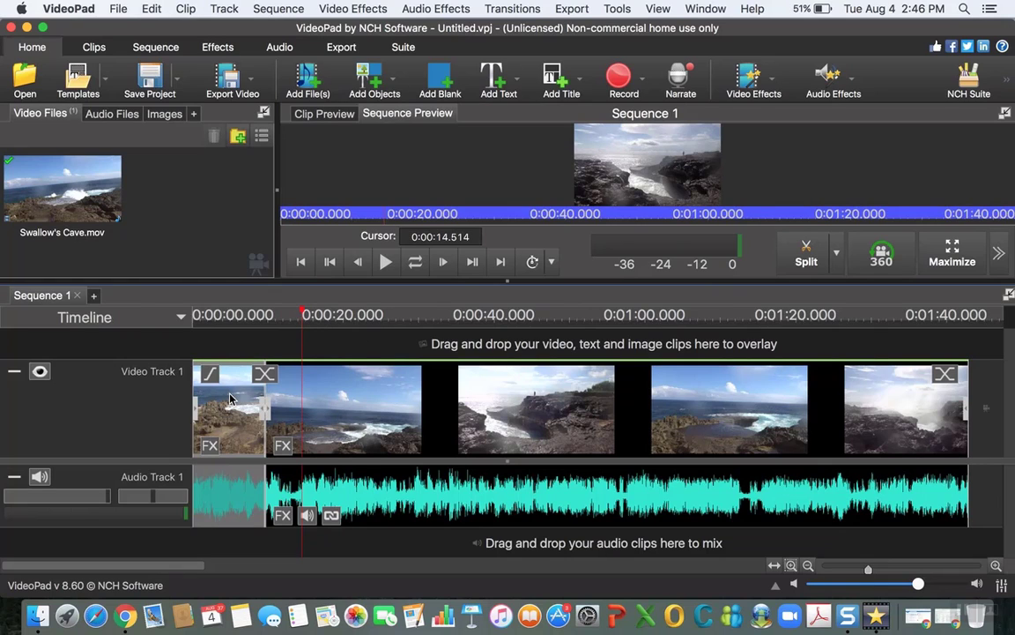
{"action": "right_click", "coordinate": [229, 399]}
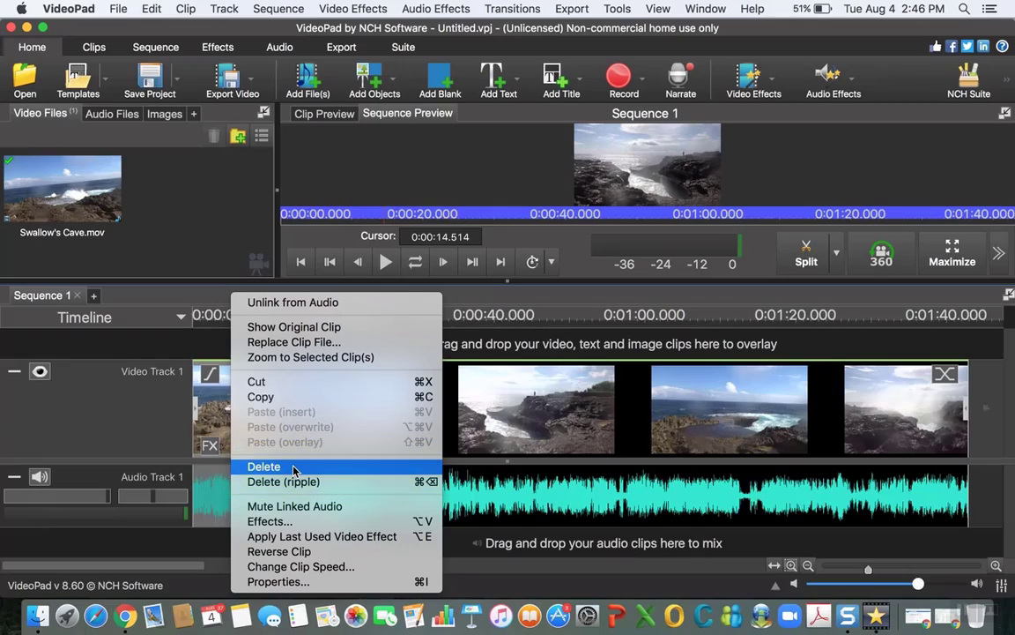
{"action": "left_click", "coordinate": [293, 467]}
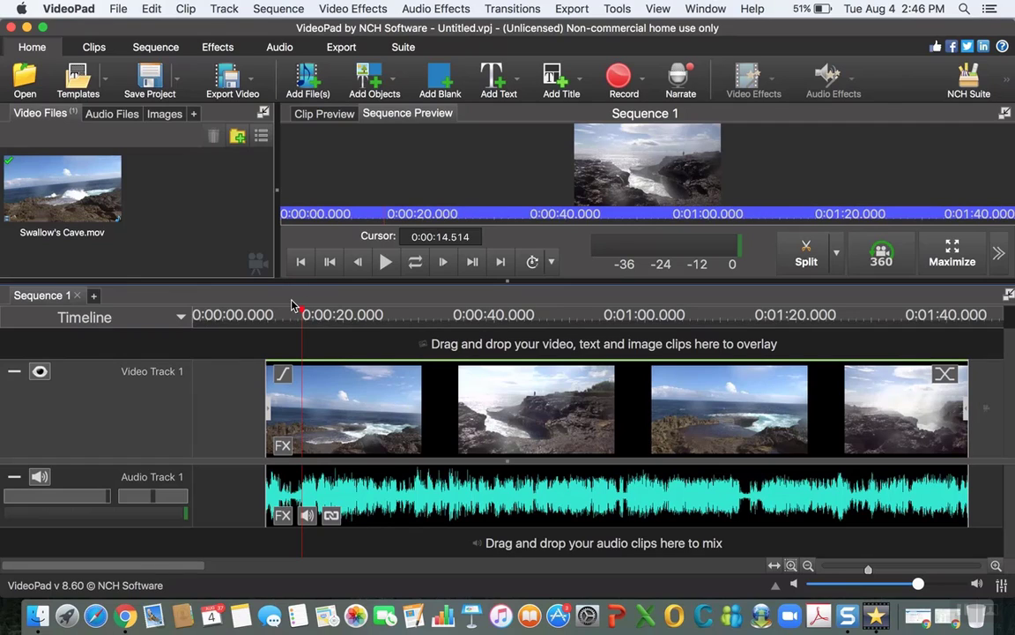
Step: Split all tracks near the end of the clip at 0:01:33.237
{"action": "left_click", "coordinate": [511, 313]}
{"action": "left_click_drag", "start_coordinate": [675, 304], "coordinate": [897, 315]}
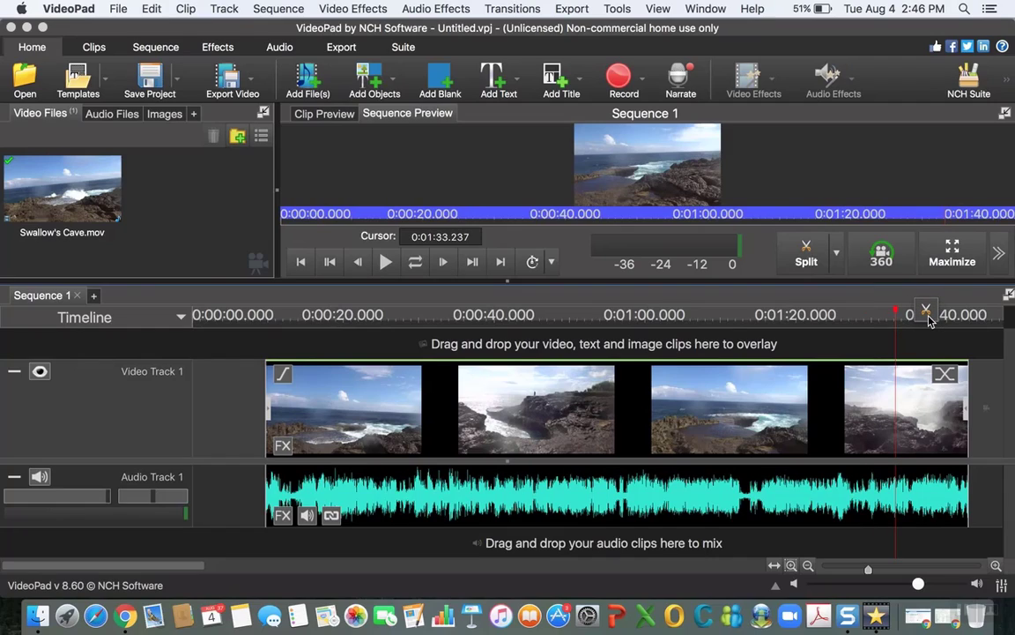
{"action": "left_click", "coordinate": [927, 318]}
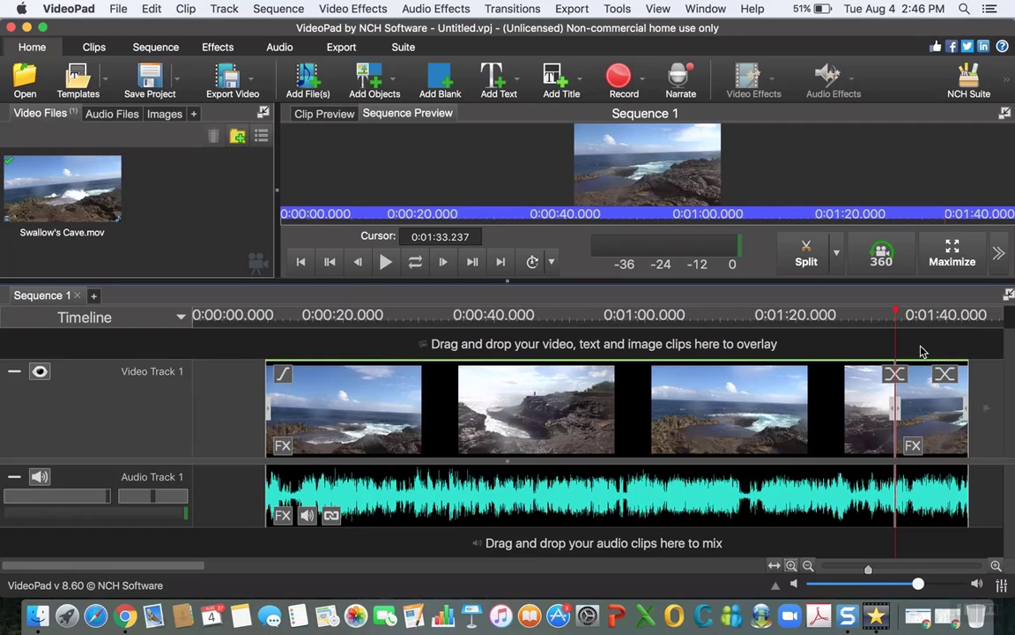
Step: Delete the leftover end segment after the last split without ripple and move the remaining clip to the start of the sequence
{"action": "left_click", "coordinate": [943, 421]}
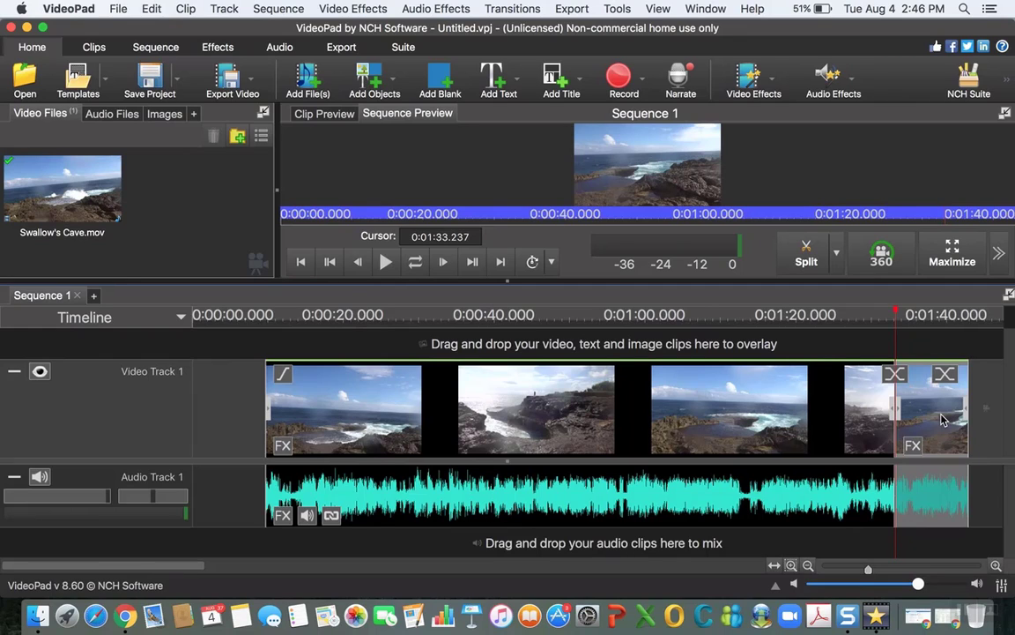
{"action": "right_click", "coordinate": [943, 420]}
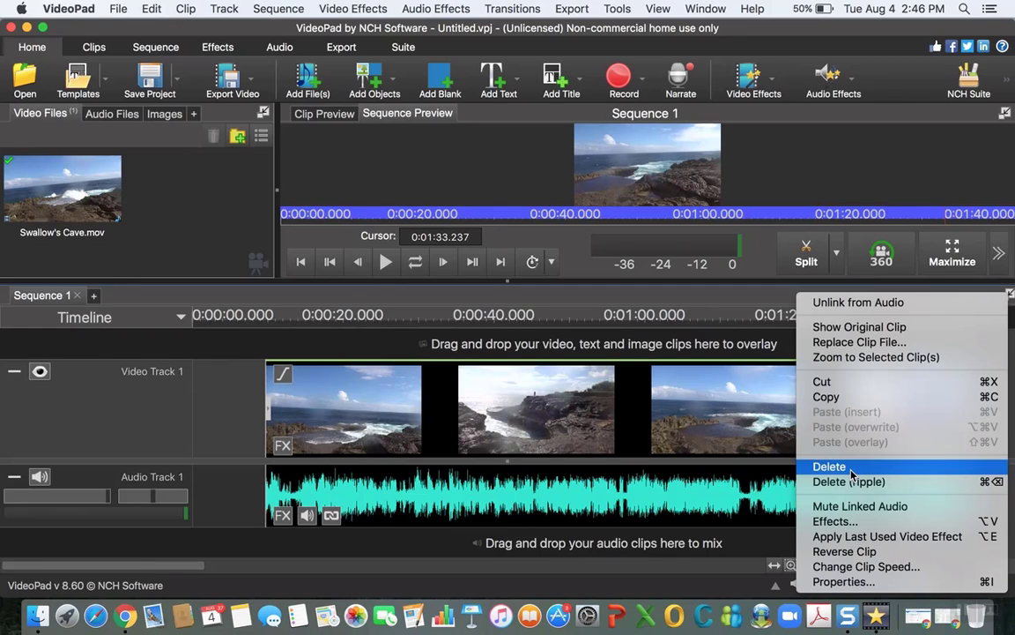
{"action": "left_click", "coordinate": [805, 465]}
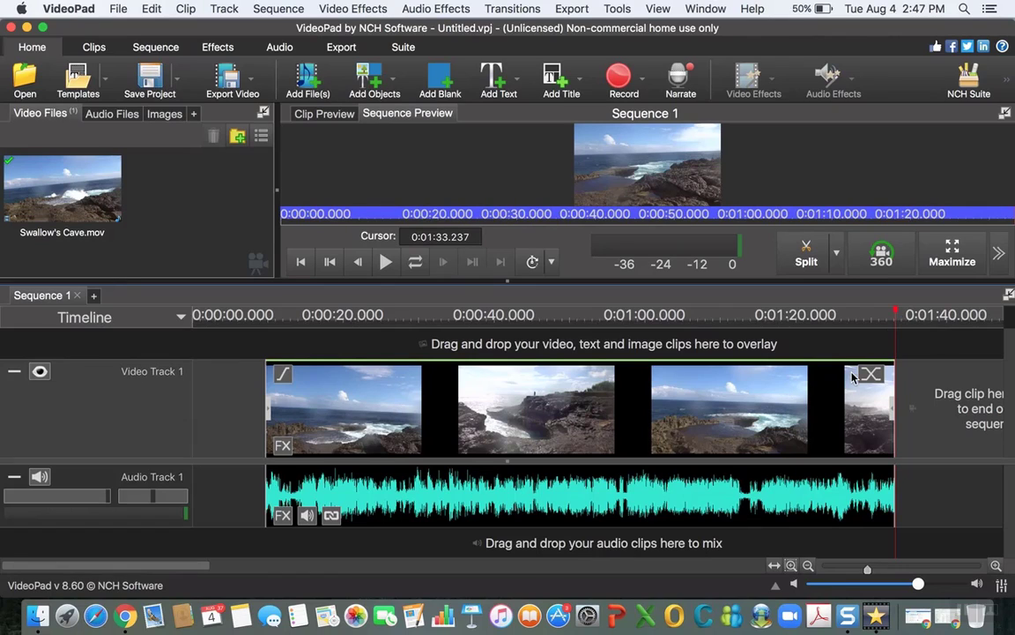
{"action": "left_click_drag", "start_coordinate": [383, 421], "coordinate": [309, 424]}
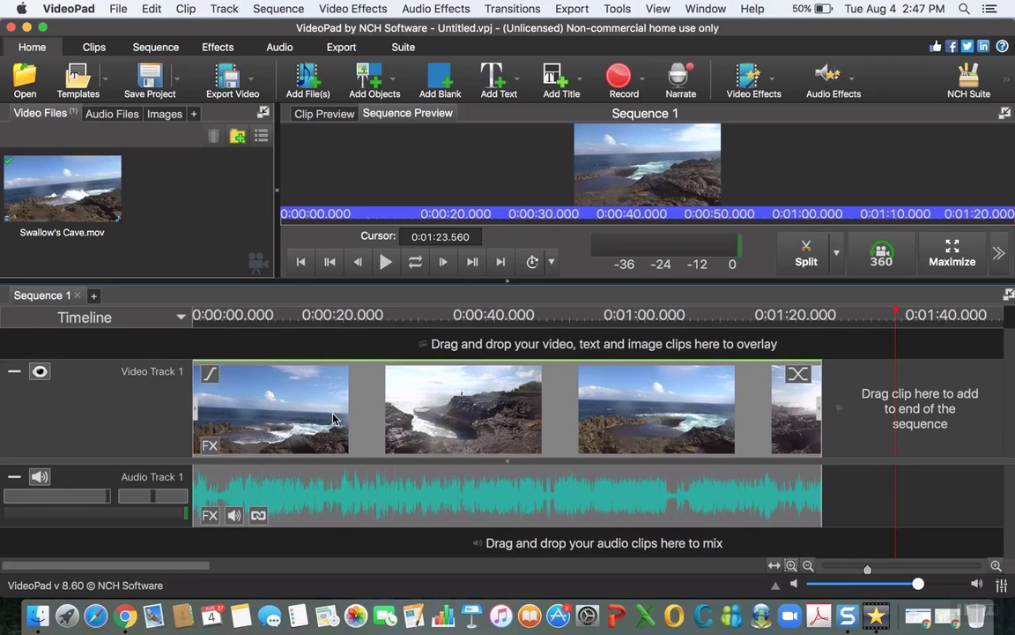
Step: Add a Simple Text Overlay title at the start of the sequence with the text "Swallow's Cave in Bali 2017"
{"action": "left_click_drag", "start_coordinate": [895, 317], "coordinate": [154, 331]}
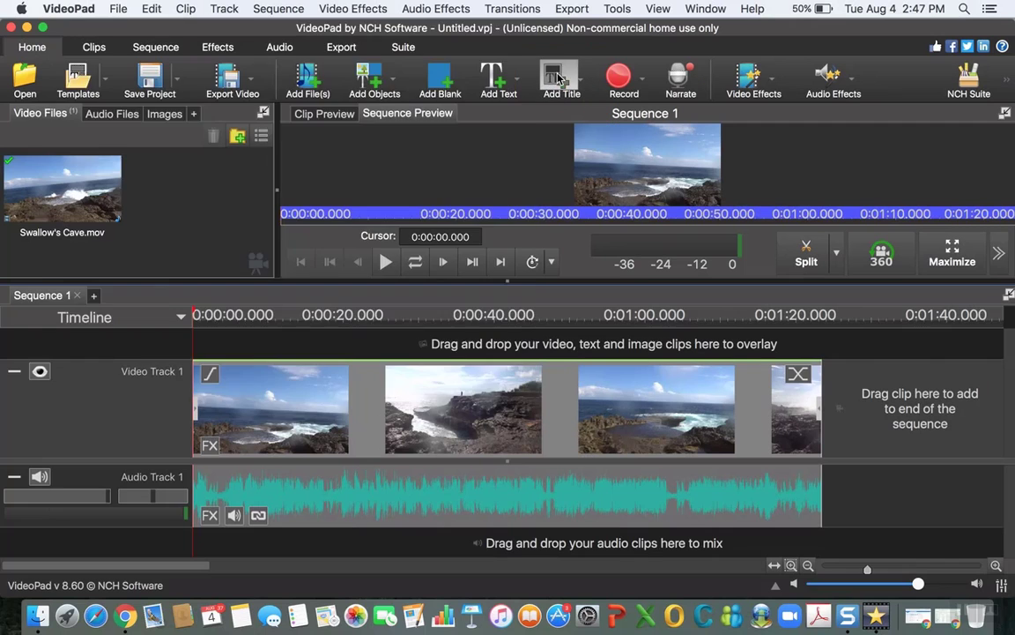
{"action": "left_click", "coordinate": [559, 80]}
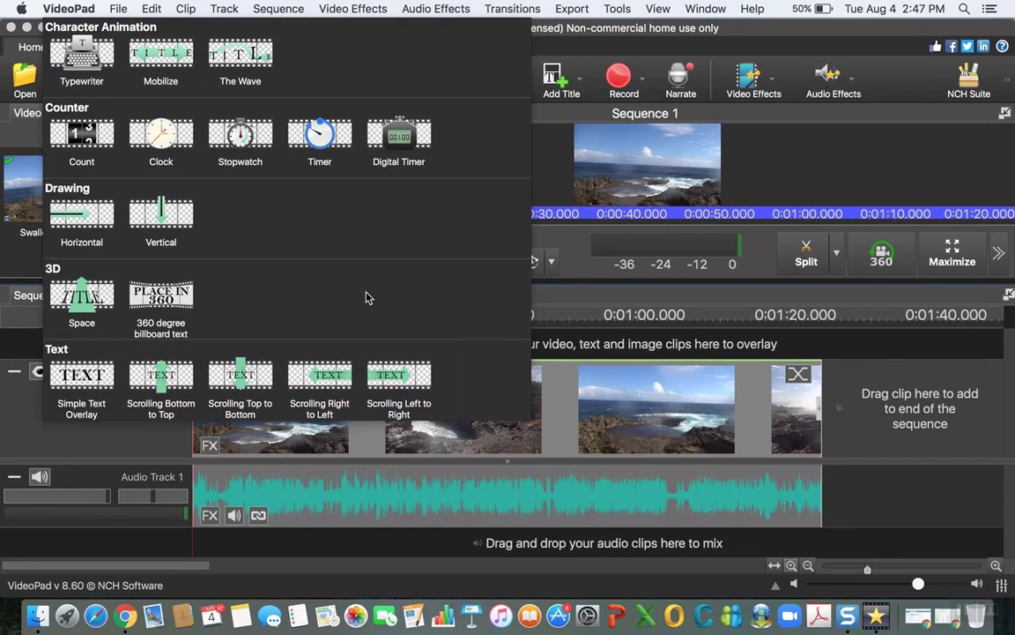
{"action": "left_click", "coordinate": [80, 385]}
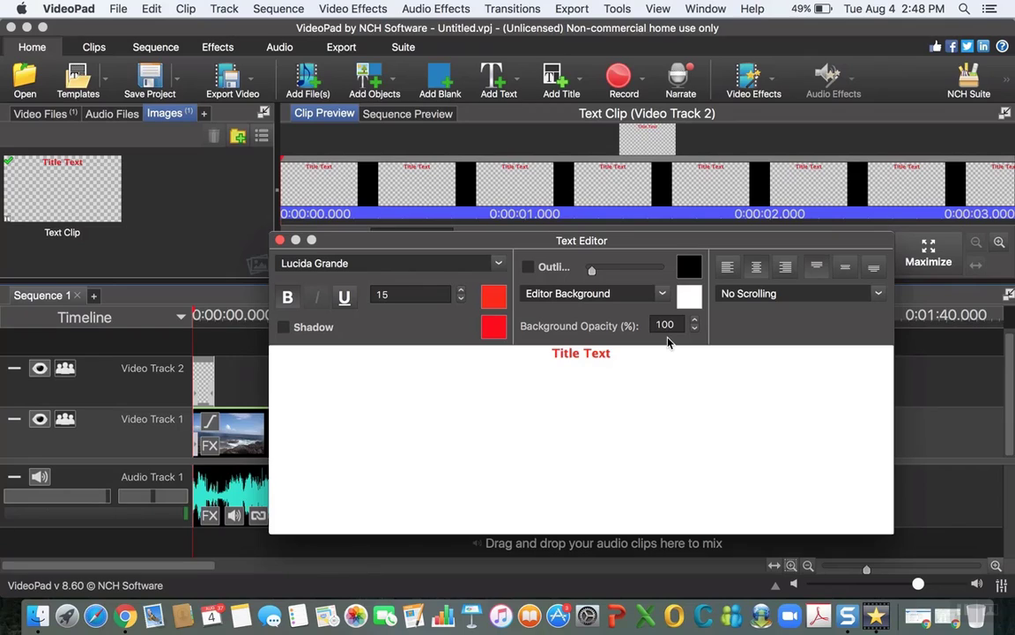
{"action": "left_click_drag", "start_coordinate": [617, 354], "coordinate": [533, 352]}
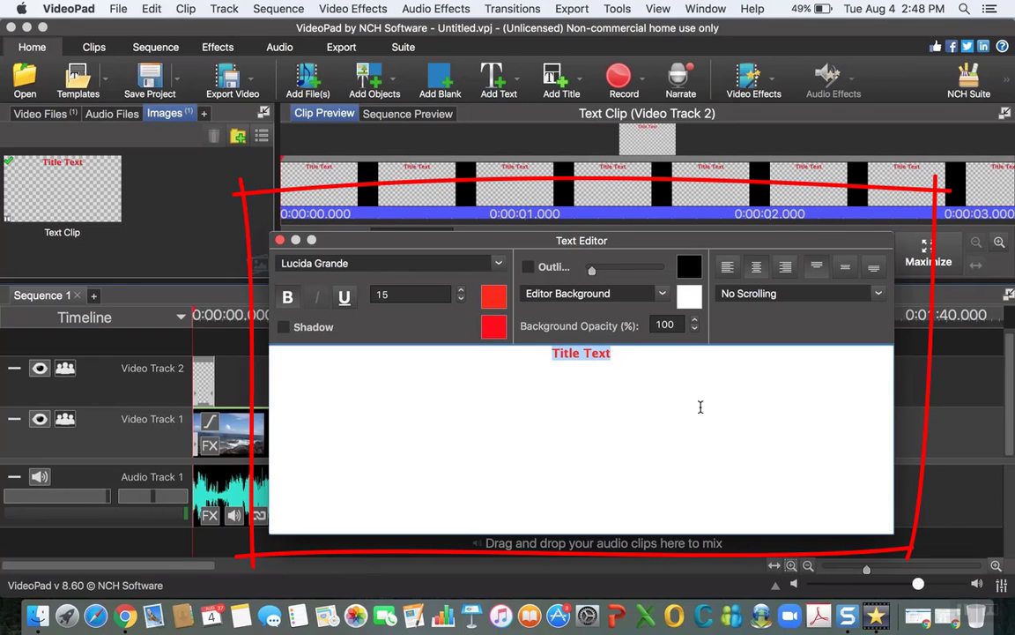
{"action": "type", "text": "Sw"}
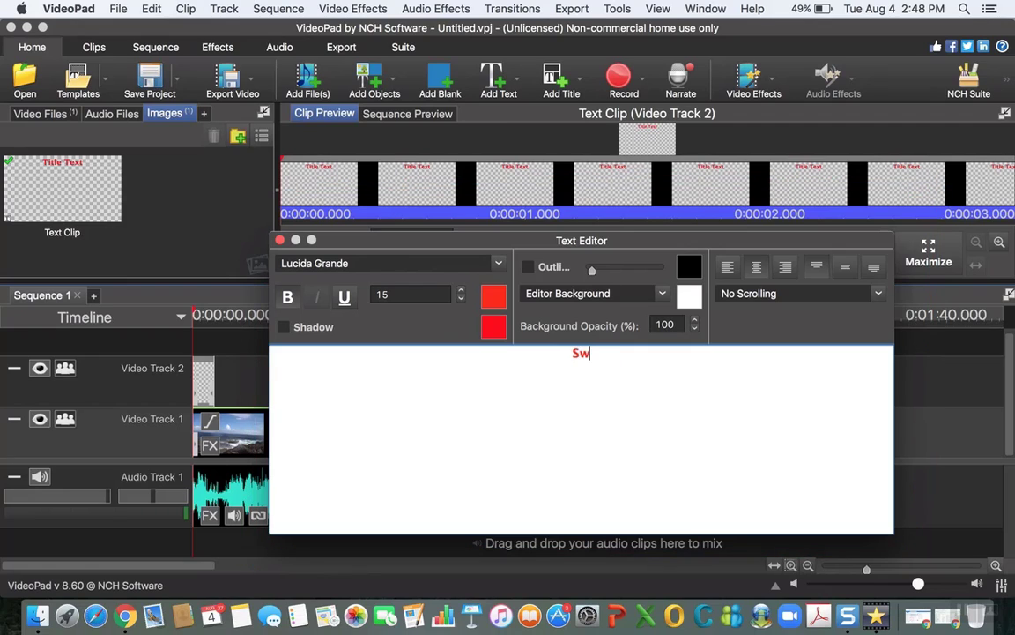
{"action": "type", "text": "allow's "}
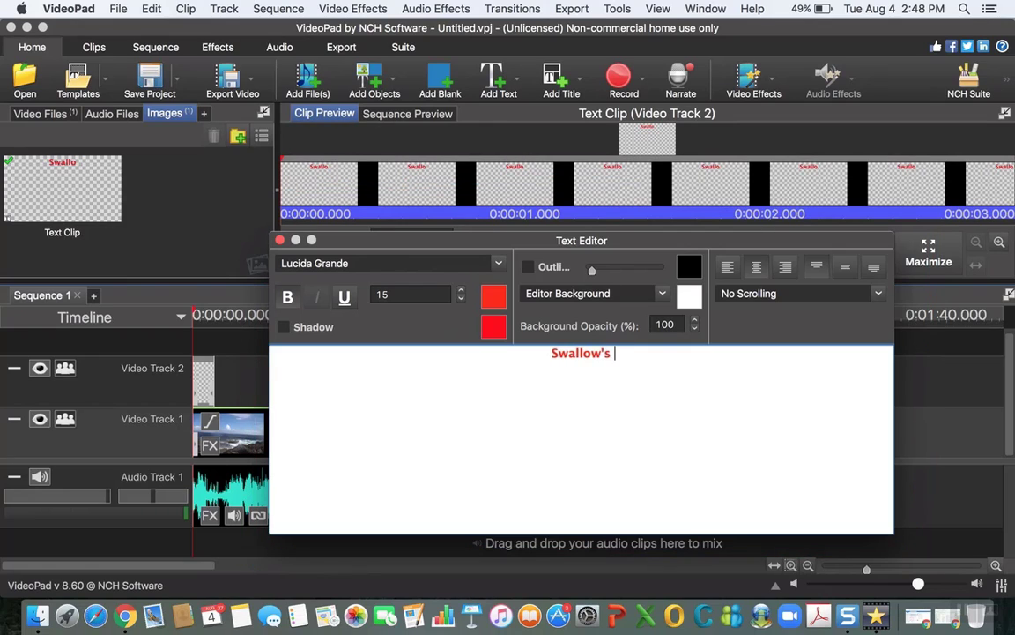
{"action": "type", "text": "Cave in Bali"}
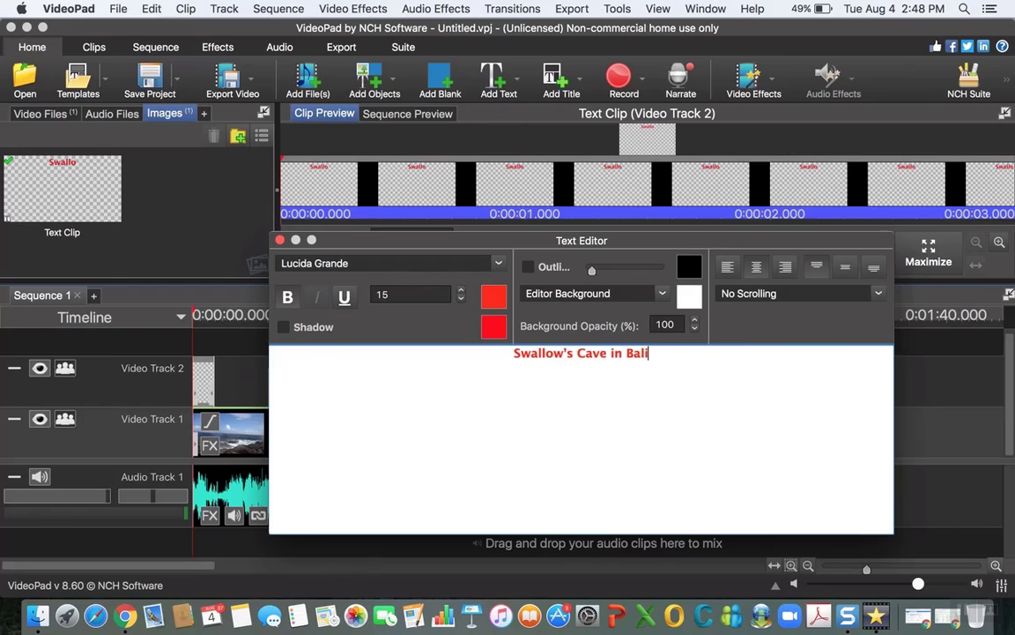
{"action": "type", "text": " 2017"}
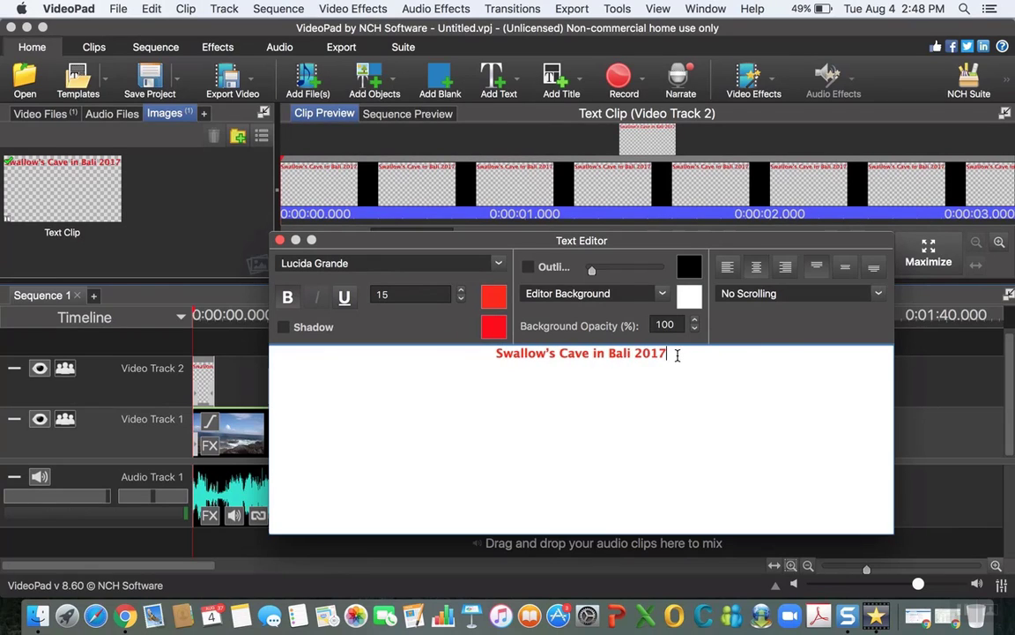
Step: Set the whole title text to the Adobe Gothic Std font at size 17
{"action": "left_click_drag", "start_coordinate": [677, 354], "coordinate": [475, 349]}
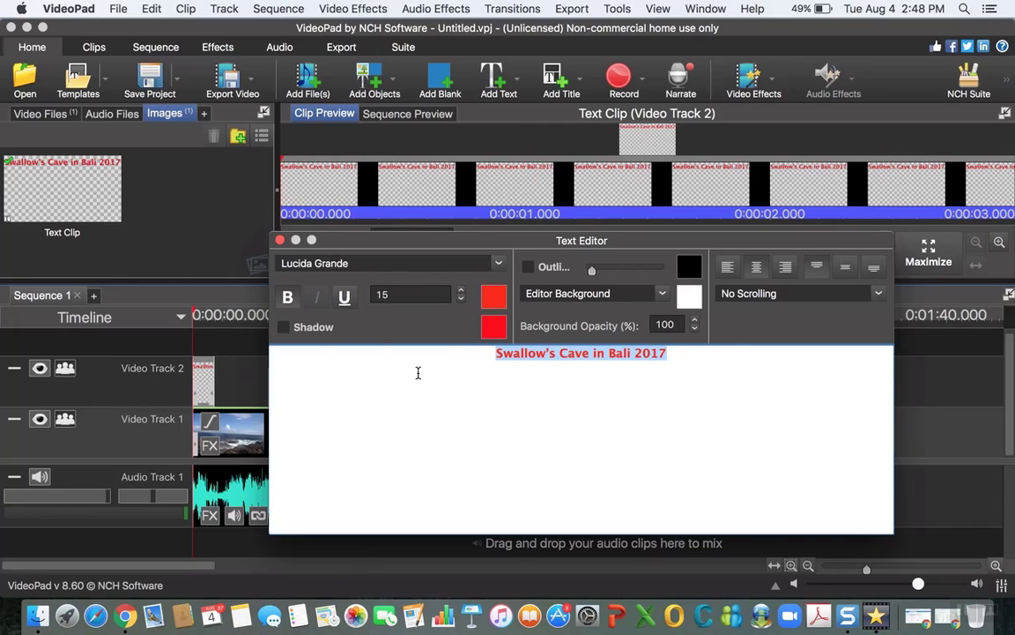
{"action": "left_click", "coordinate": [498, 265]}
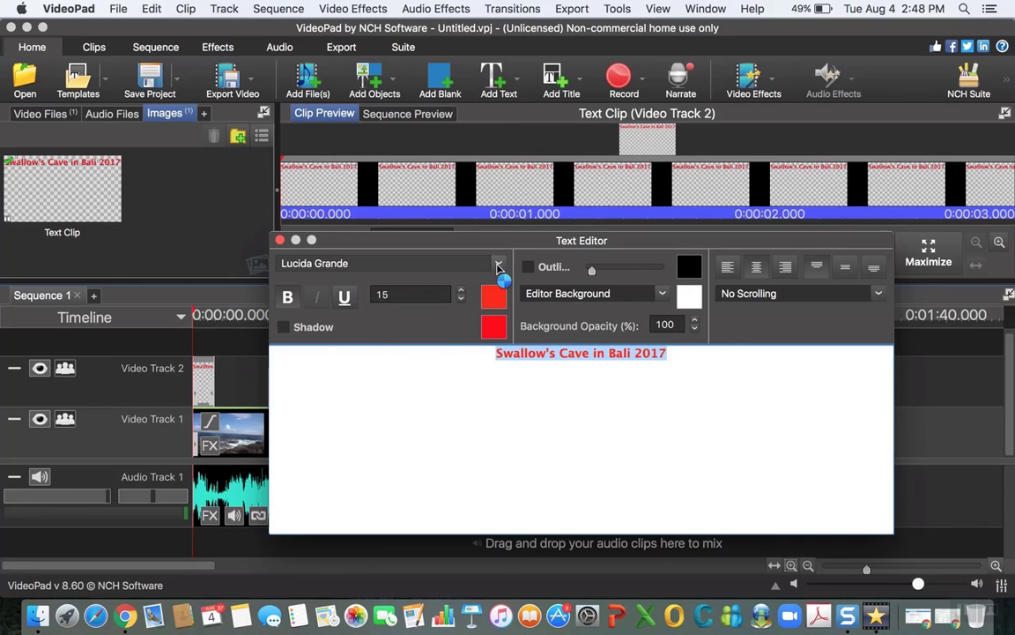
{"action": "left_click", "coordinate": [390, 430]}
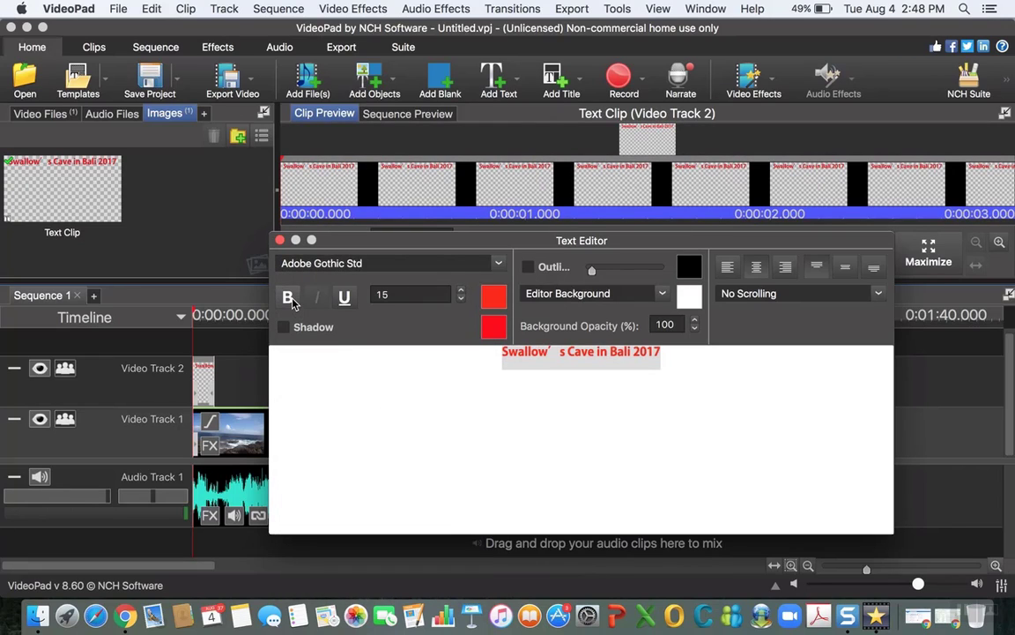
{"action": "left_click", "coordinate": [344, 298]}
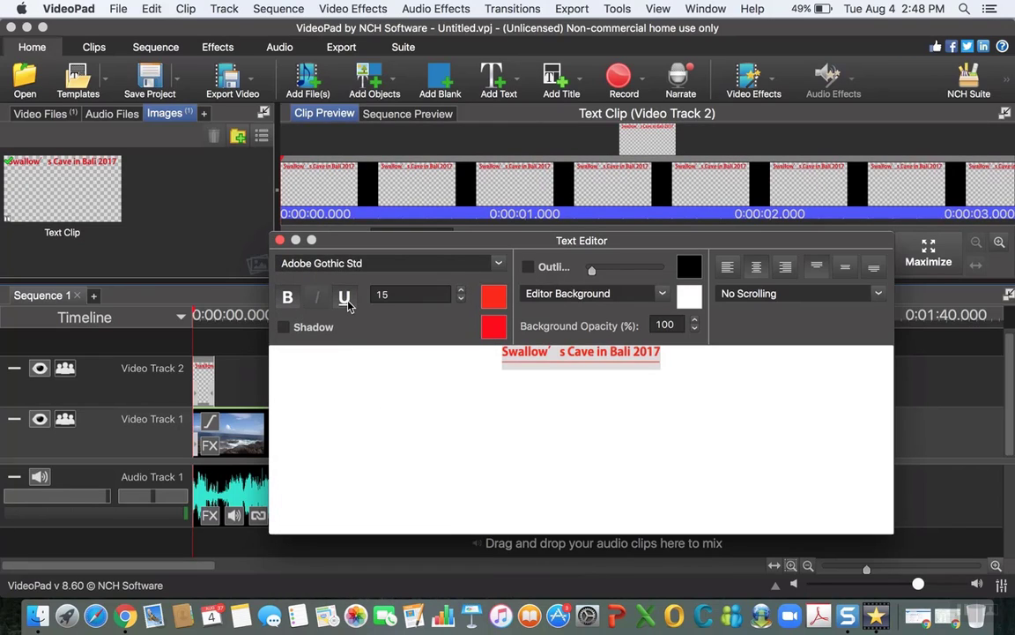
{"action": "left_click", "coordinate": [460, 290]}
{"action": "left_click", "coordinate": [460, 290]}
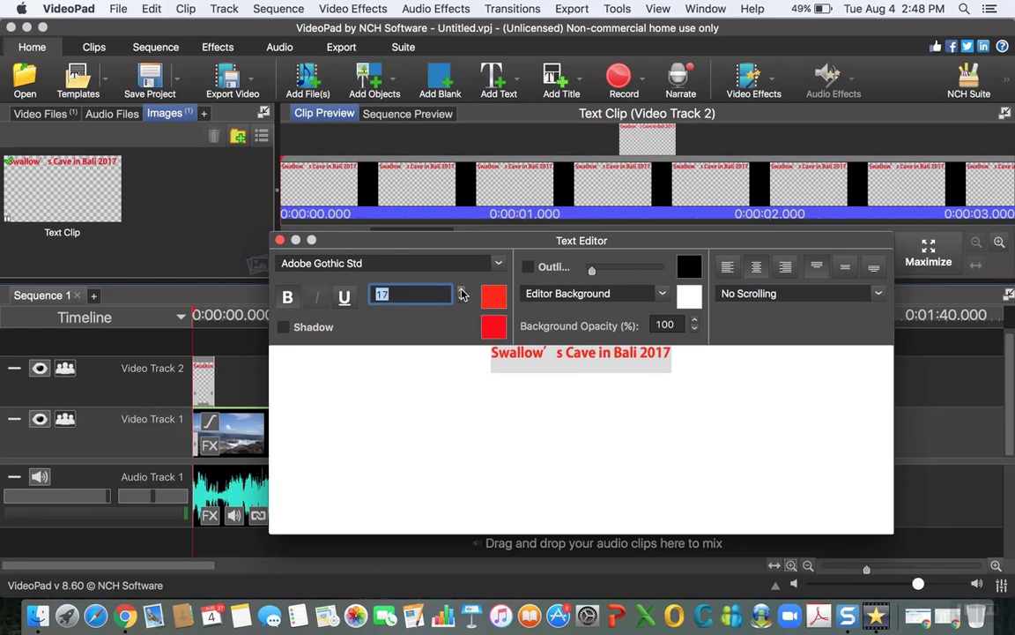
Step: Set the title's shadow colour to Orange from the Apple colour palette
{"action": "left_click", "coordinate": [495, 328]}
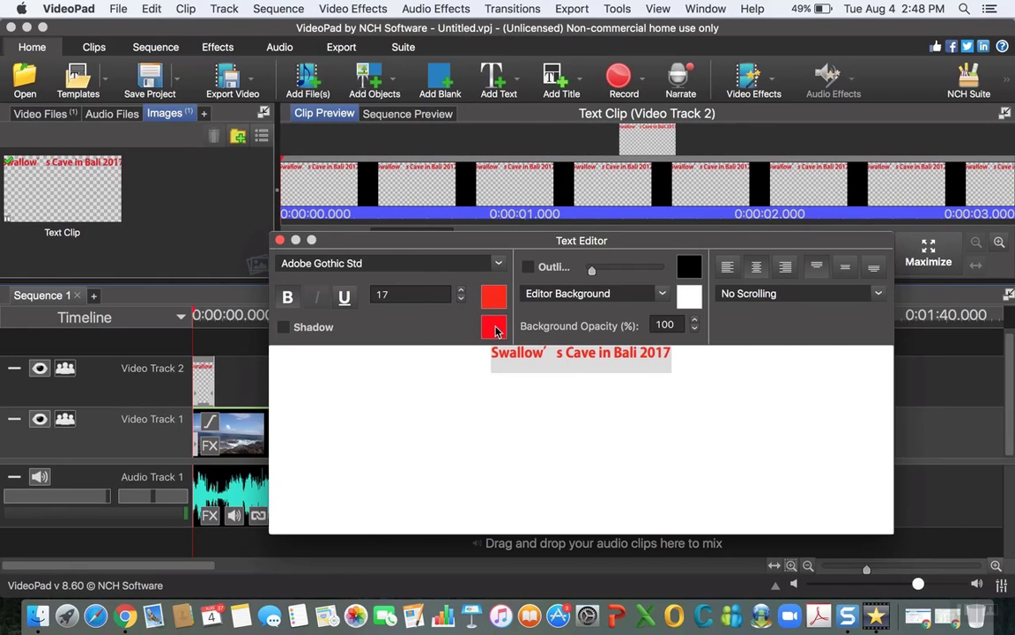
{"action": "left_click", "coordinate": [279, 349]}
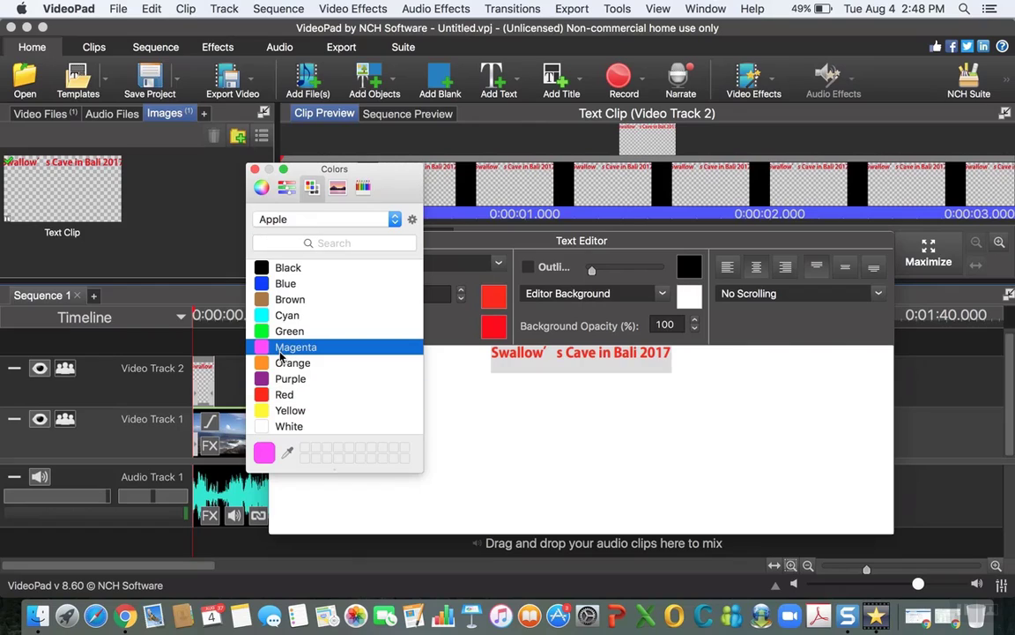
{"action": "left_click", "coordinate": [283, 285]}
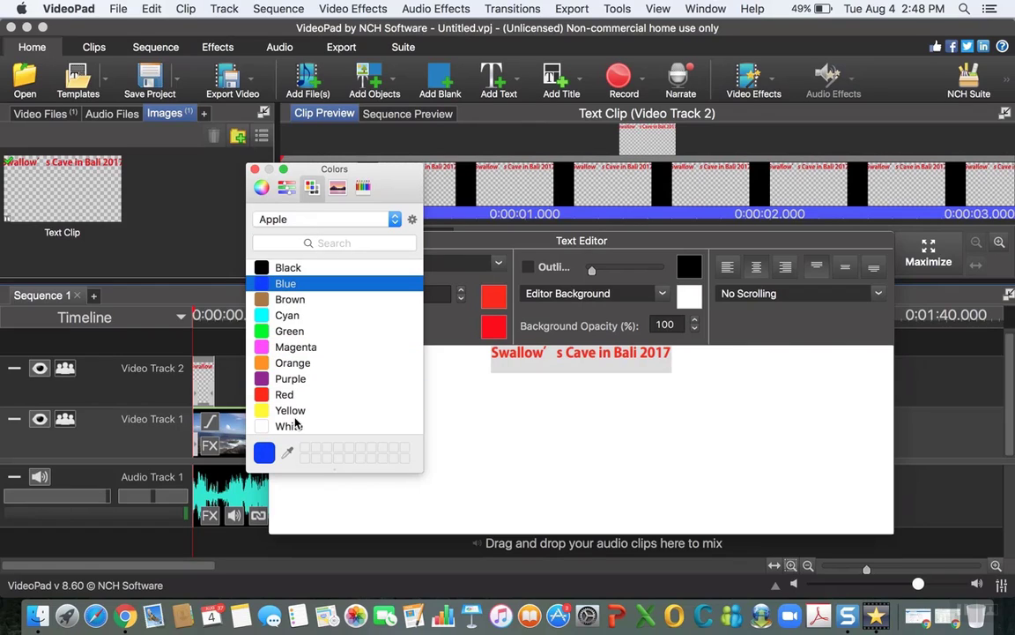
{"action": "left_click", "coordinate": [293, 364]}
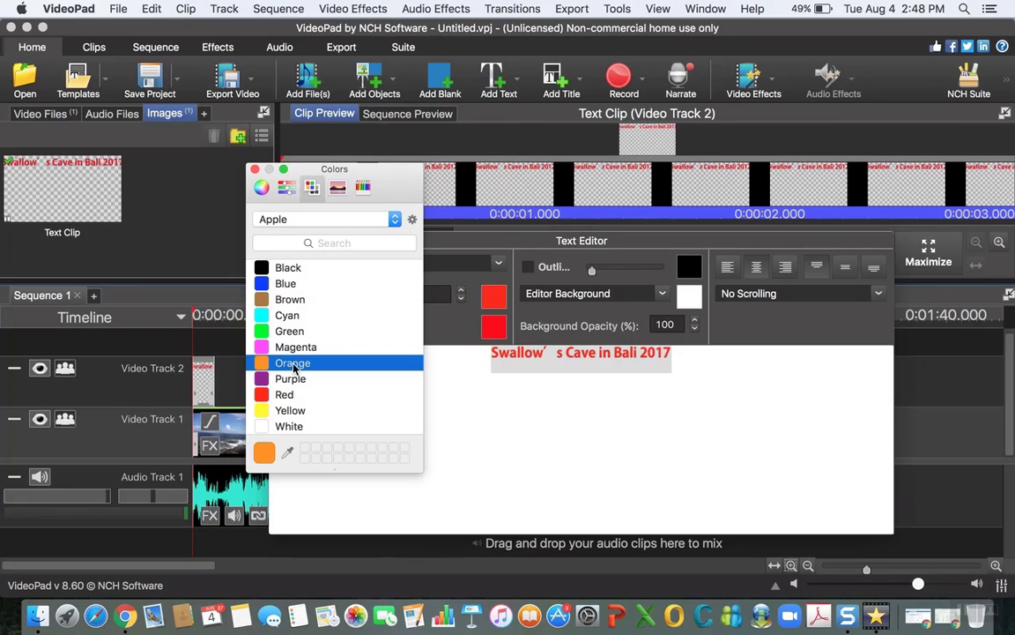
{"action": "left_click", "coordinate": [255, 169]}
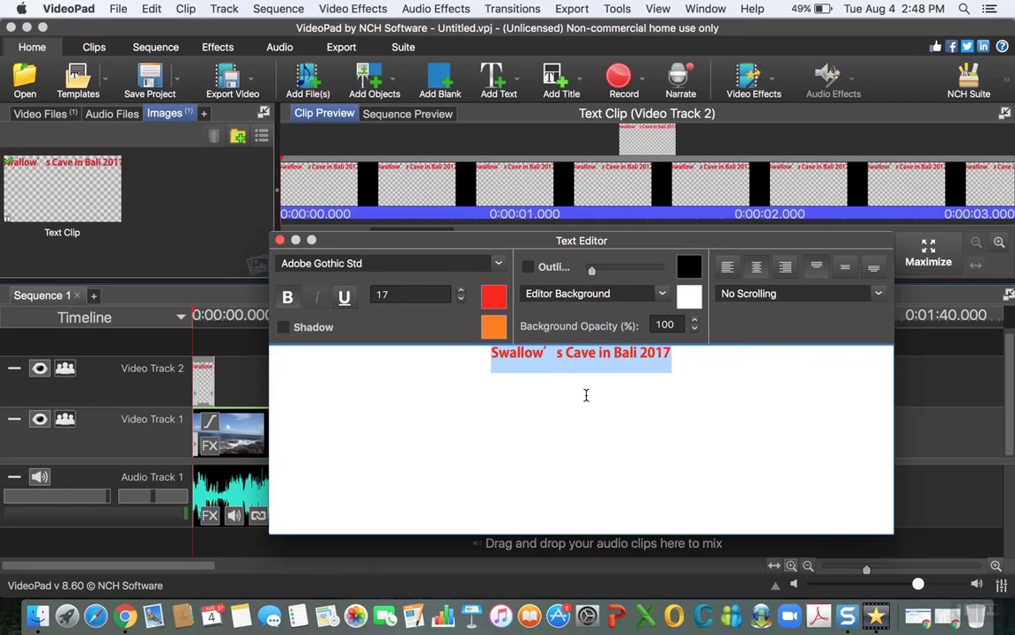
Step: Delete and retype the apostrophe in "Swallow's" in the title text
{"action": "left_click", "coordinate": [557, 356]}
{"action": "key", "text": "BackSpace"}
{"action": "key", "text": "BackSpace"}
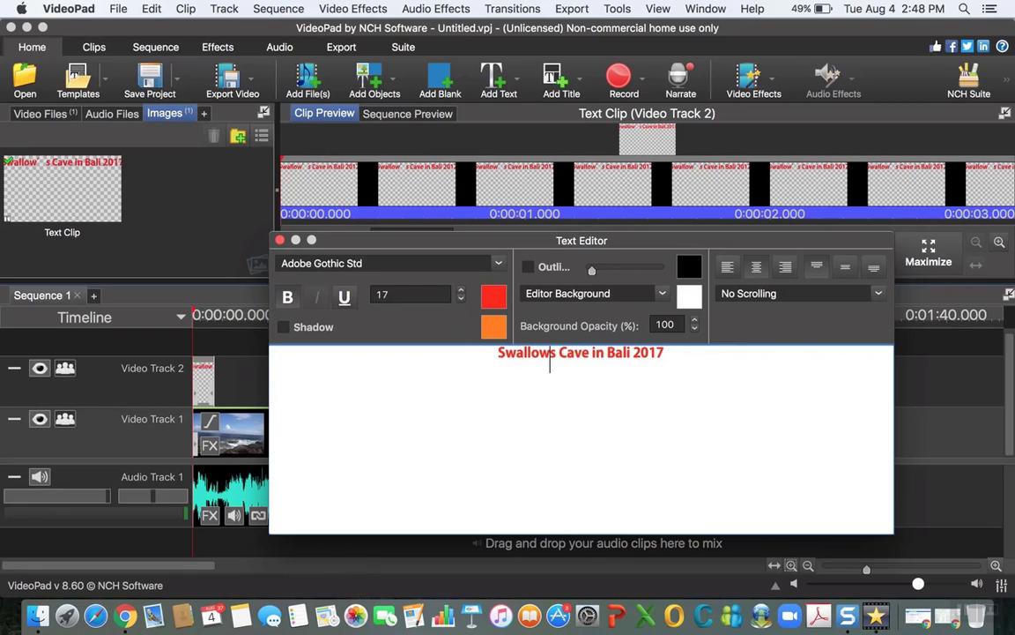
{"action": "type", "text": "''"}
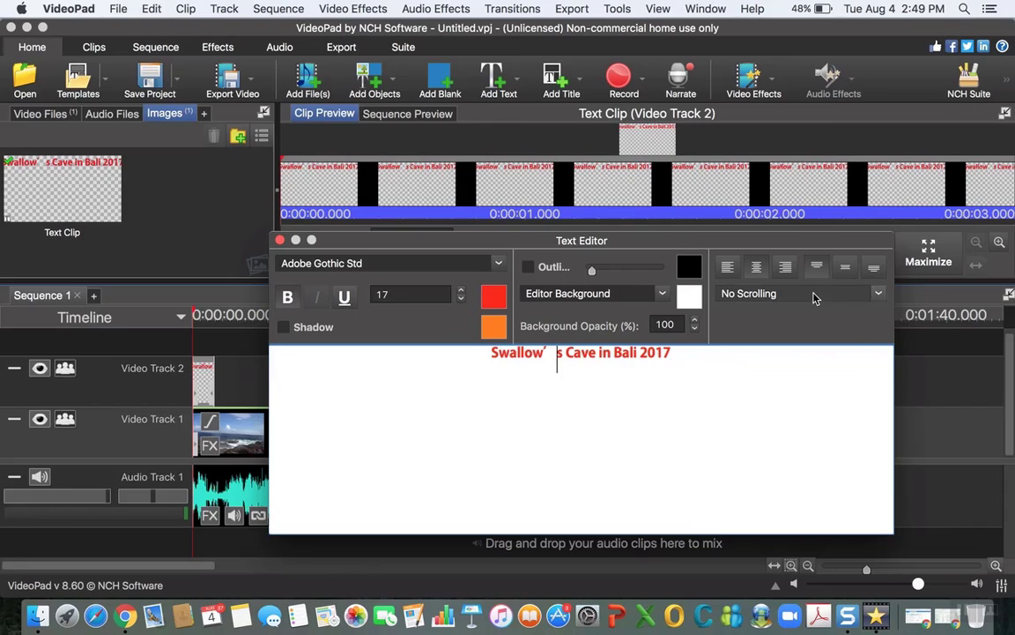
Step: Try the title's alignment options, finish with centred horizontal and top vertical alignment, and close the text editor
{"action": "left_click", "coordinate": [729, 269]}
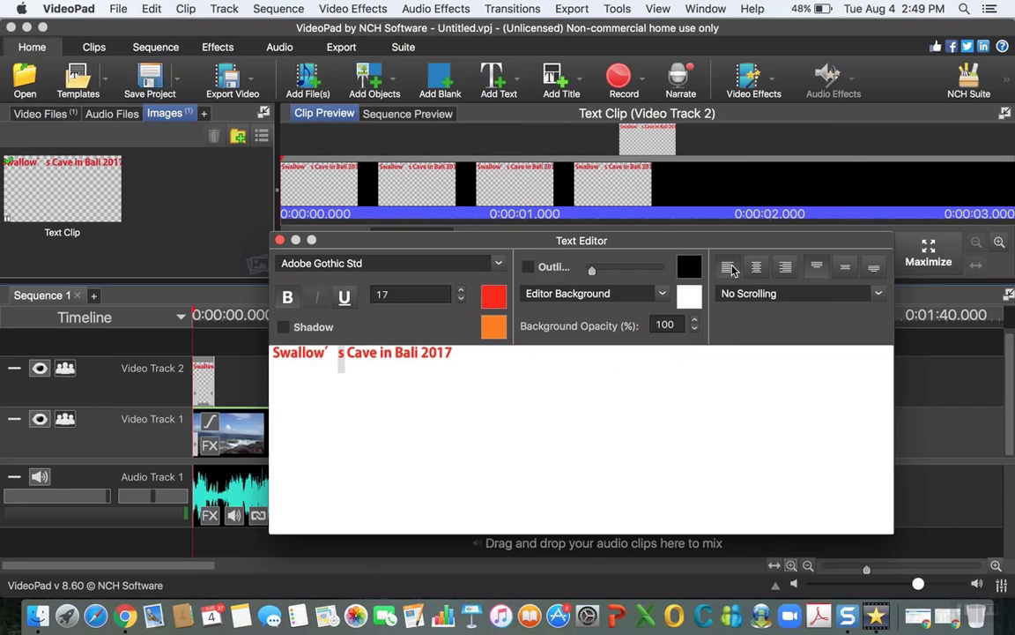
{"action": "left_click", "coordinate": [784, 269]}
{"action": "left_click", "coordinate": [757, 267]}
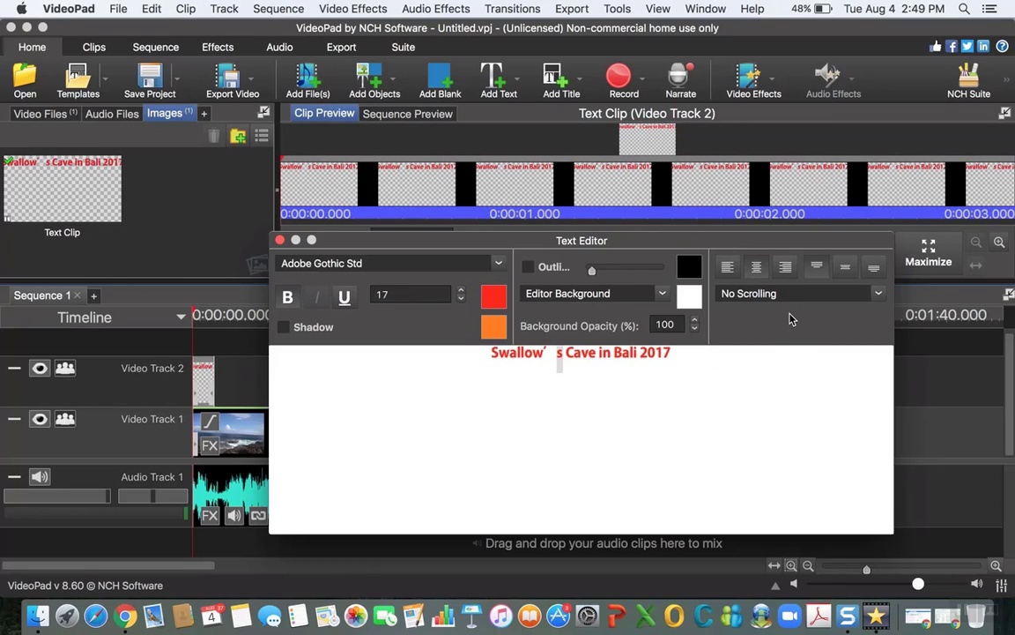
{"action": "left_click", "coordinate": [845, 268]}
{"action": "left_click", "coordinate": [874, 269]}
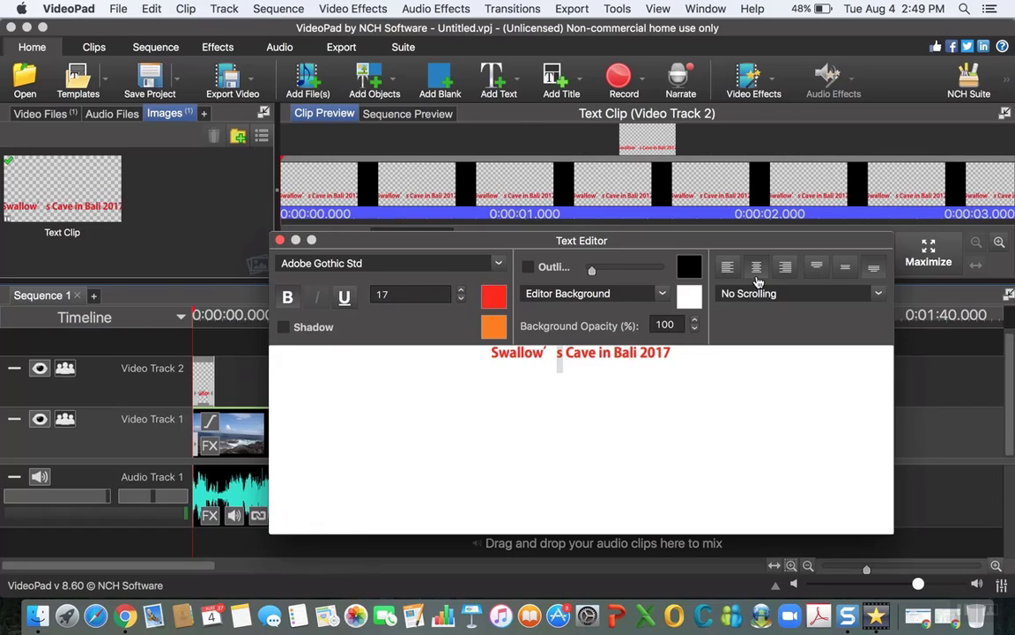
{"action": "left_click", "coordinate": [819, 268]}
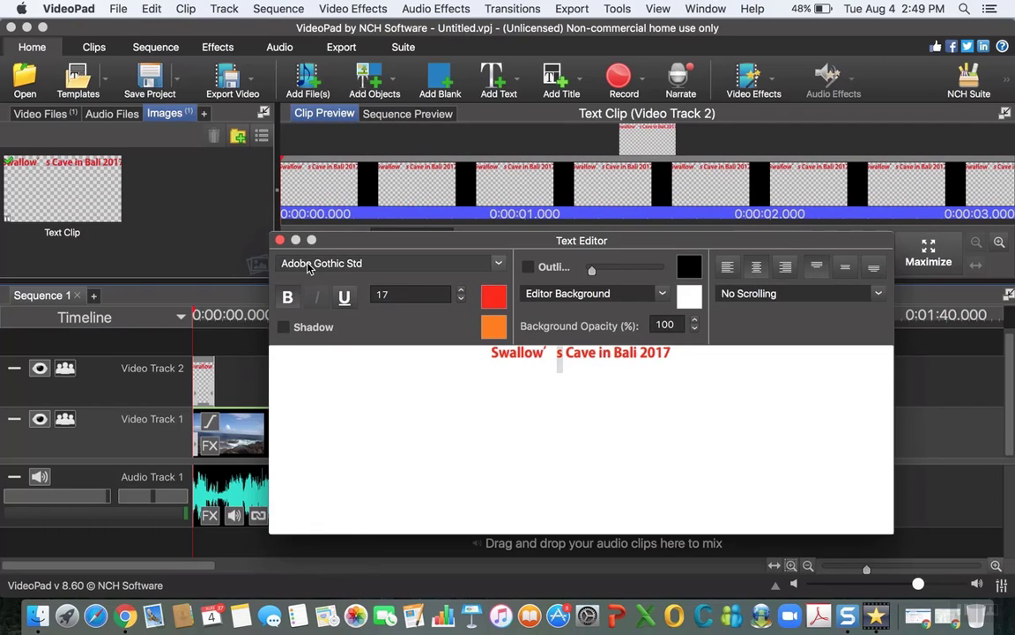
{"action": "left_click", "coordinate": [280, 241]}
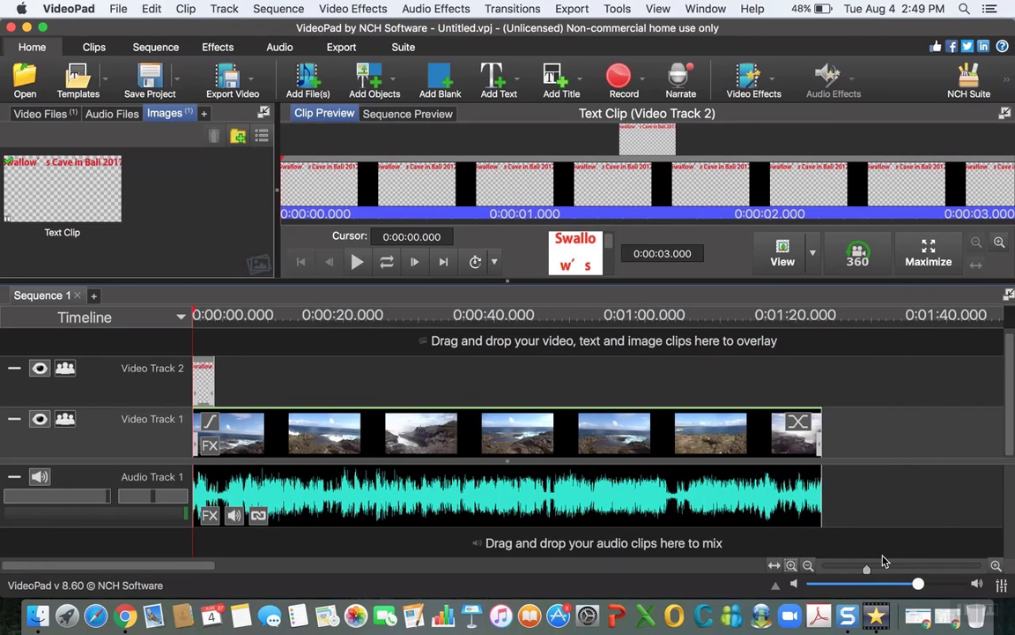
Step: Preview the sequence from the start and lengthen the title clip on Video Track 2 to about 5 seconds
{"action": "mouse_move", "coordinate": [868, 573]}
{"action": "left_mouse_down"}
{"action": "mouse_move", "coordinate": [857, 573]}
{"action": "mouse_move", "coordinate": [887, 573]}
{"action": "left_mouse_up"}
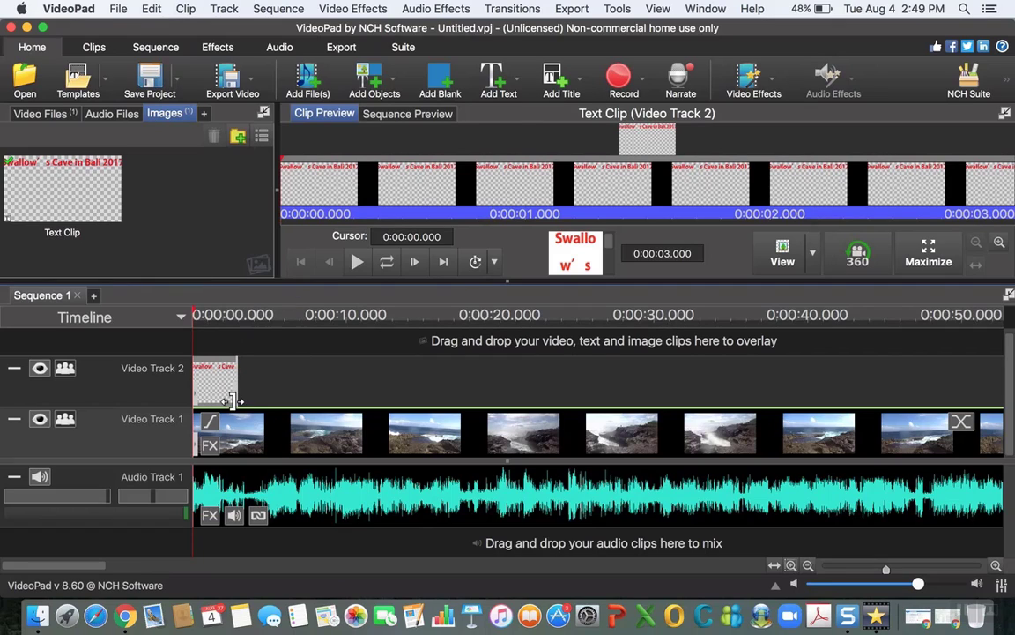
{"action": "left_click", "coordinate": [295, 391]}
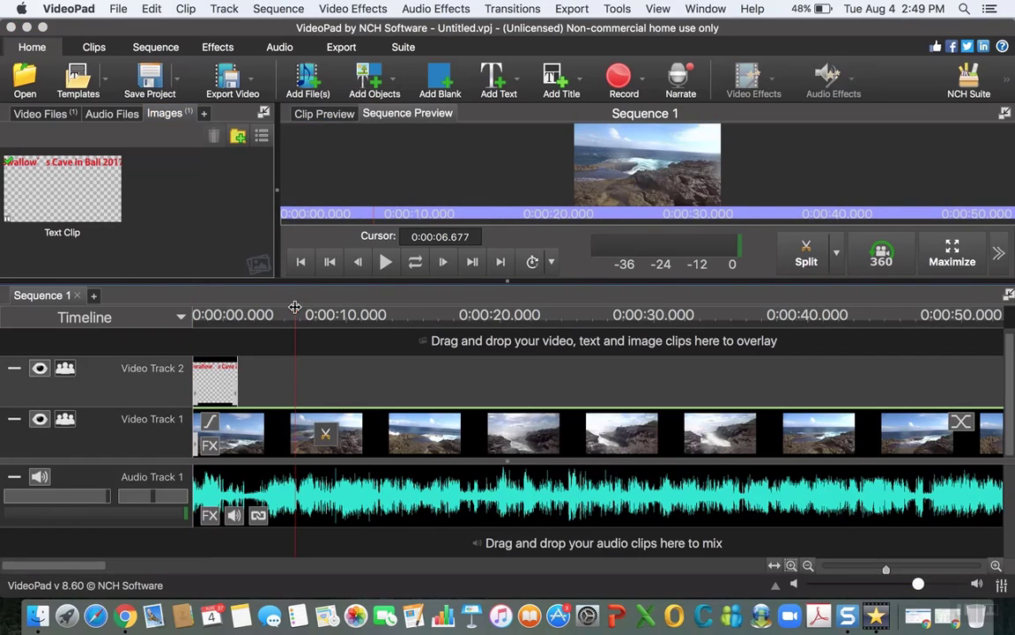
{"action": "left_click_drag", "start_coordinate": [296, 314], "coordinate": [165, 313]}
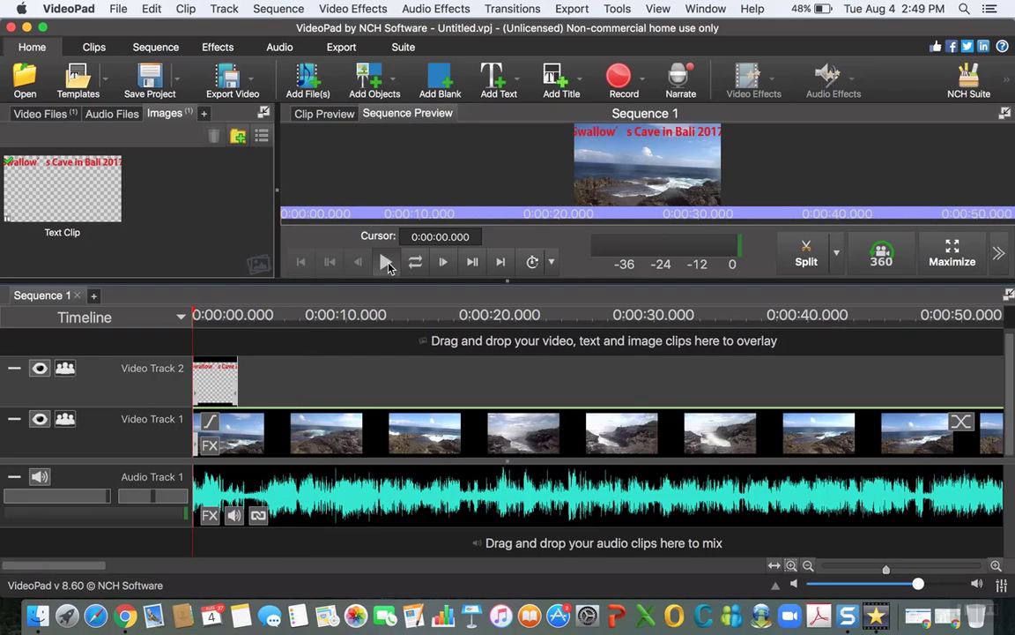
{"action": "left_click", "coordinate": [386, 261]}
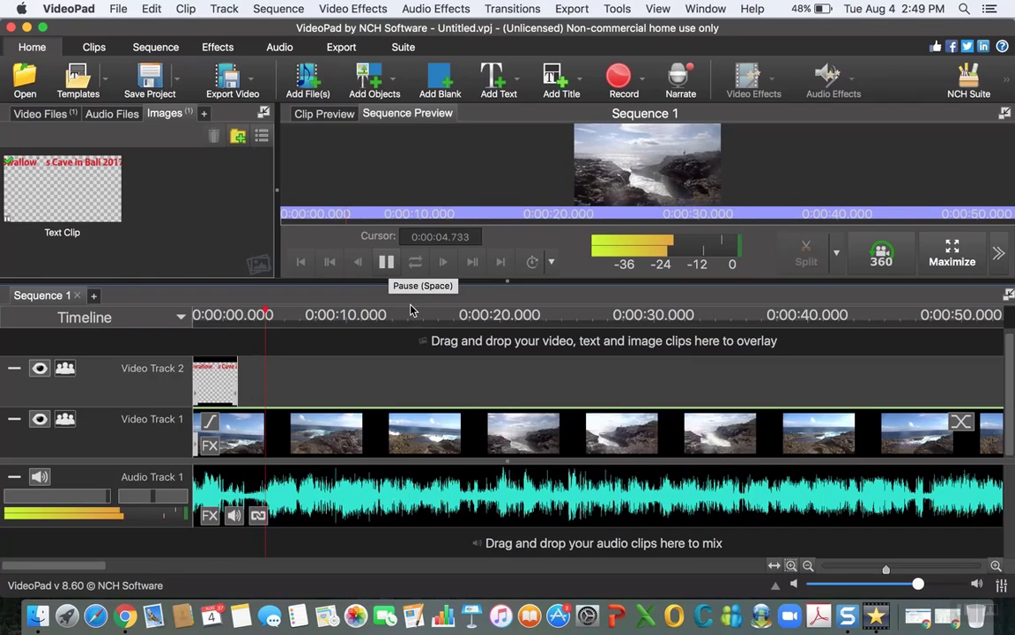
{"action": "left_click", "coordinate": [386, 262]}
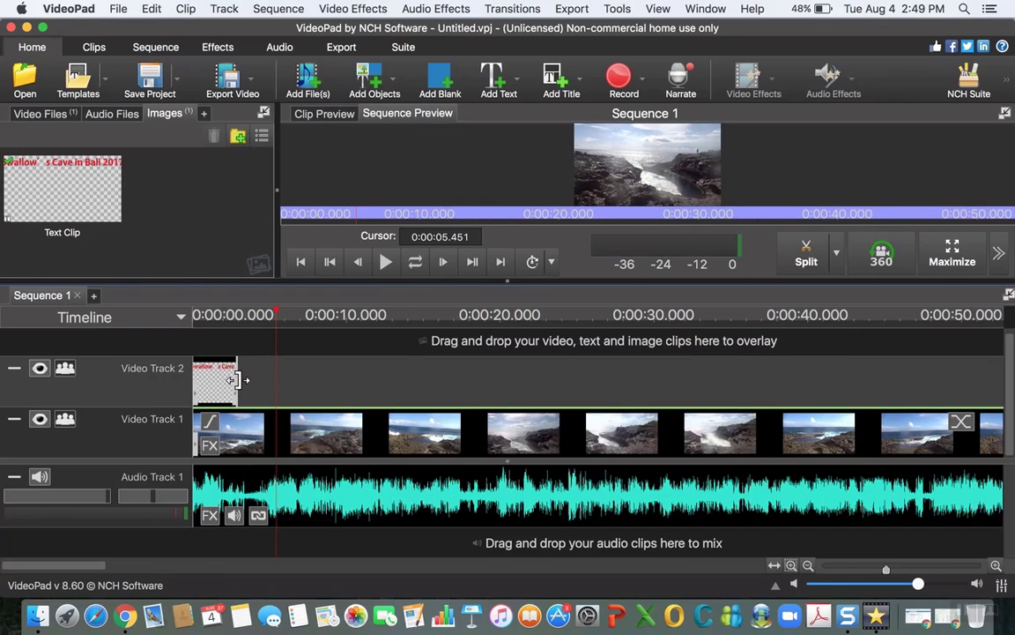
{"action": "left_click_drag", "start_coordinate": [238, 378], "coordinate": [260, 374]}
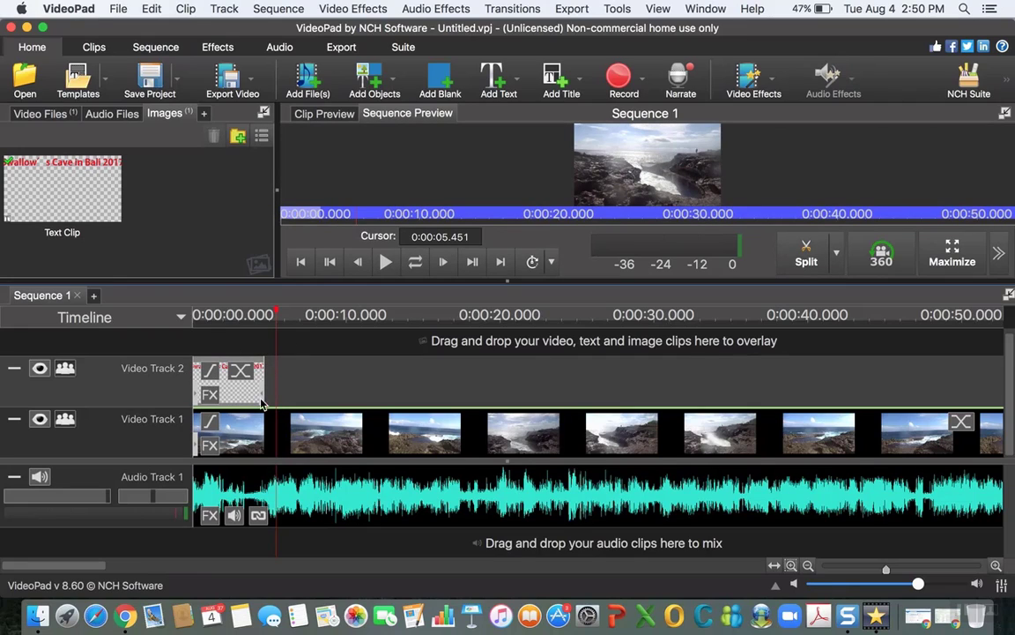
Step: Preview the sequence from the start to check the lengthened opening title
{"action": "left_click", "coordinate": [271, 315]}
{"action": "left_click", "coordinate": [192, 315]}
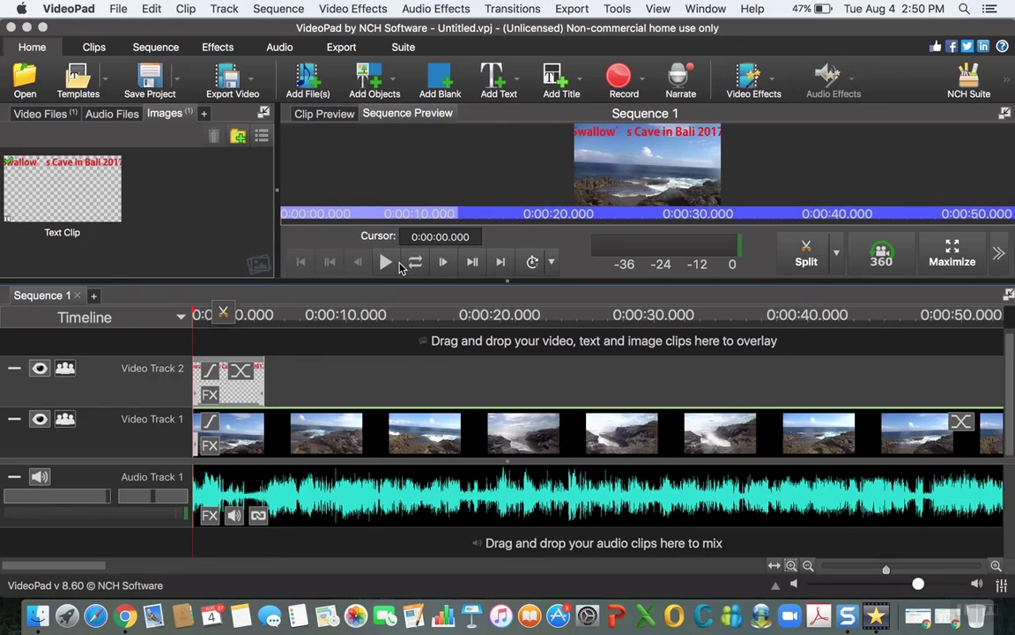
{"action": "left_click", "coordinate": [386, 261]}
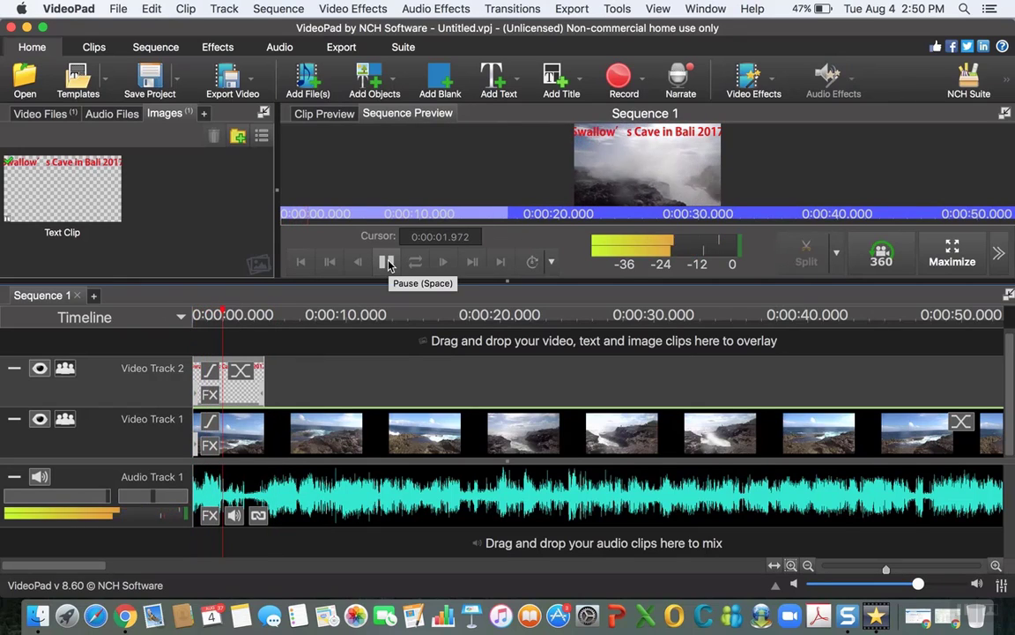
{"action": "left_click", "coordinate": [388, 264]}
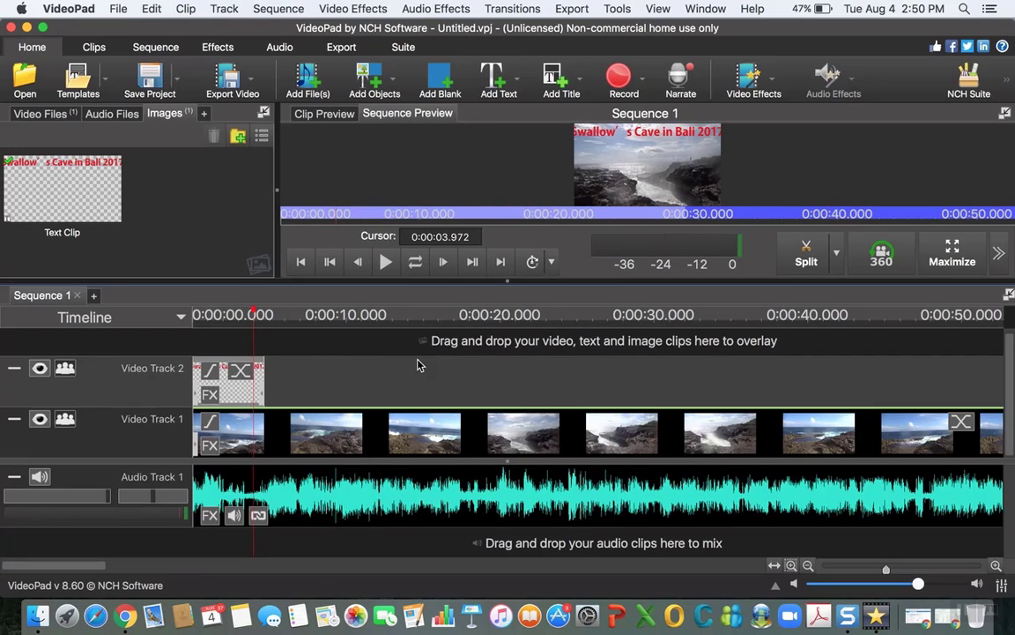
Step: Add a Typewriter text animation at about 0:00:31 in the sequence with the text "Magnificent!"
{"action": "left_click", "coordinate": [264, 316]}
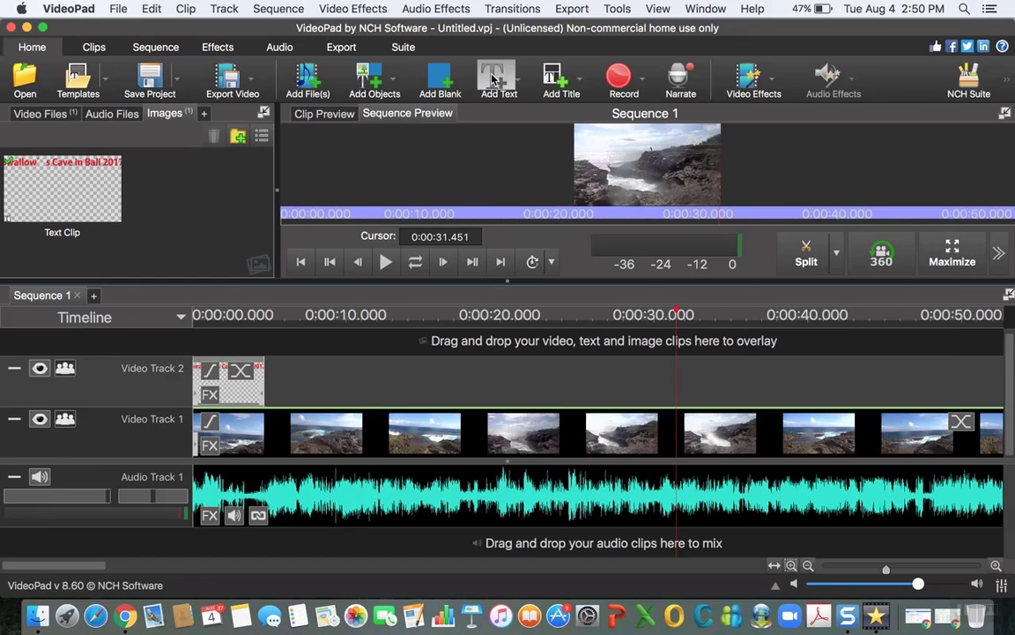
{"action": "left_click", "coordinate": [494, 79]}
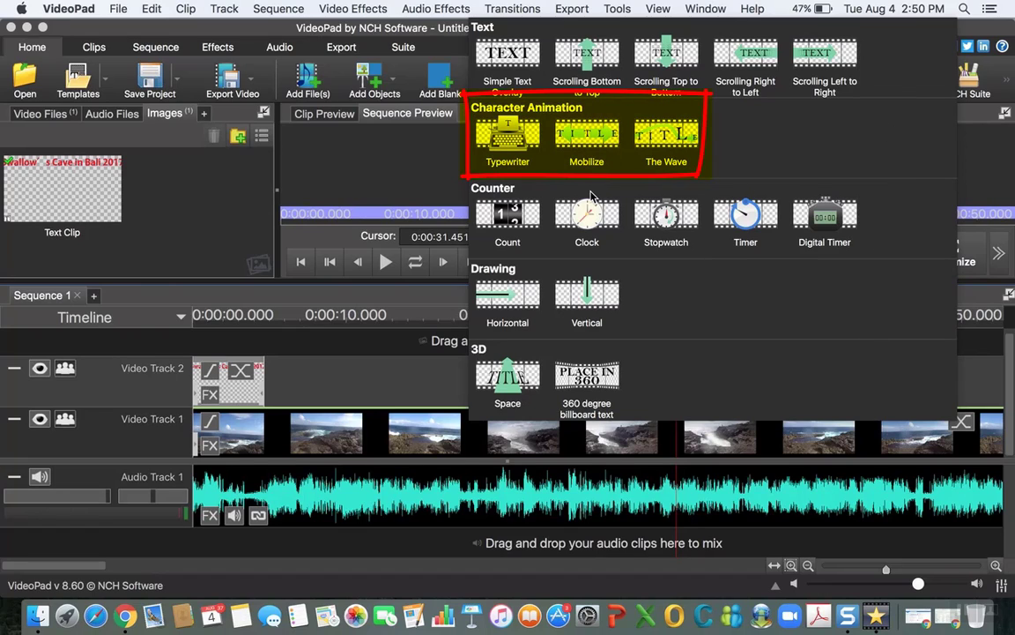
{"action": "left_click", "coordinate": [518, 140]}
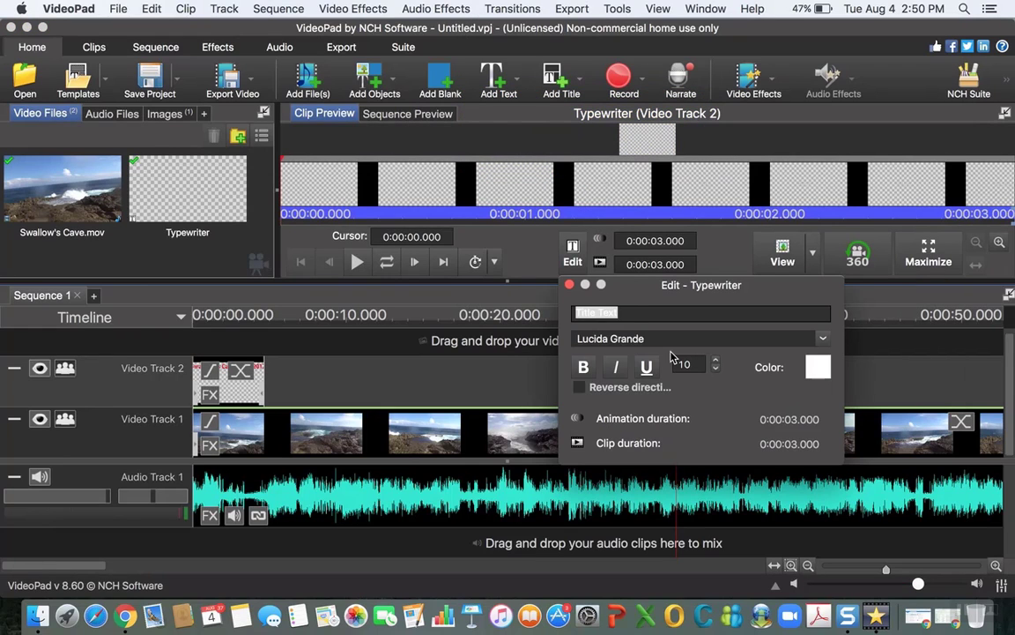
{"action": "left_click", "coordinate": [642, 312]}
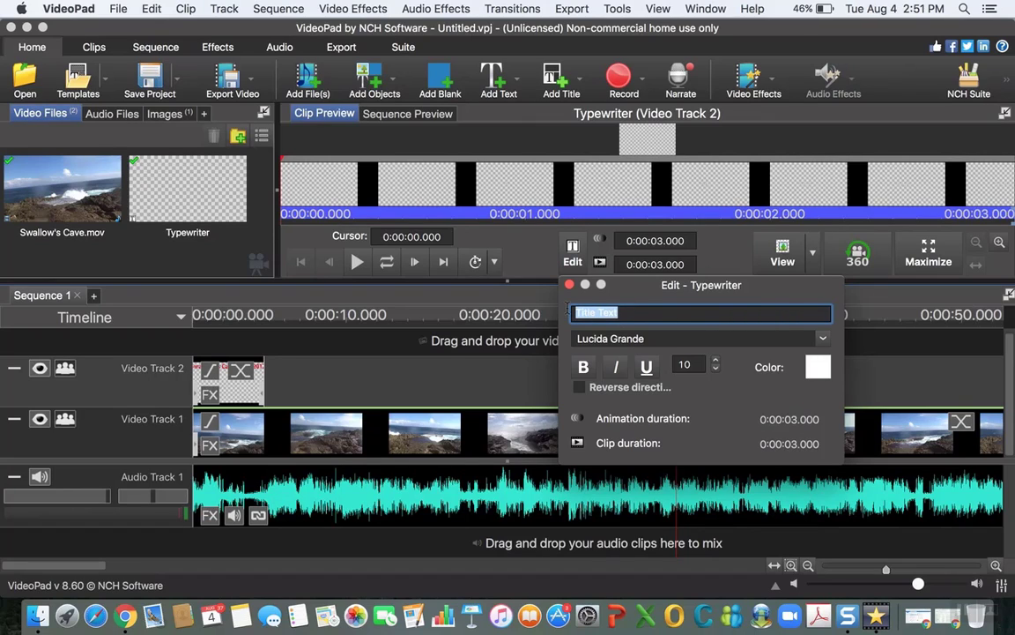
{"action": "type", "text": "Magnificent"}
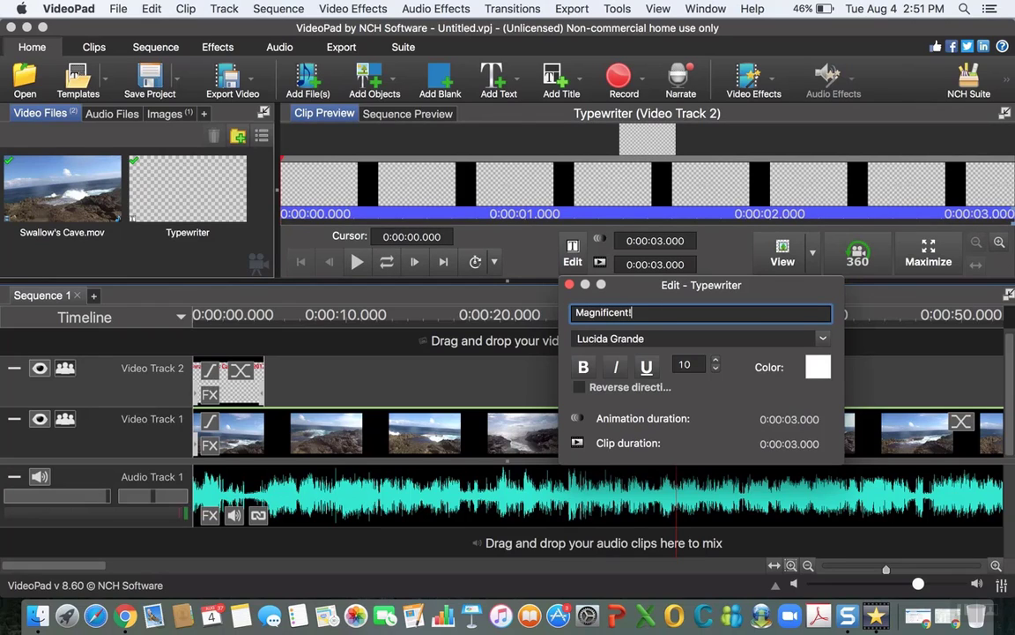
{"action": "type", "text": "!"}
Step: Format the Typewriter text as size 13, italic and Magenta, and close its editor
{"action": "left_click", "coordinate": [715, 361]}
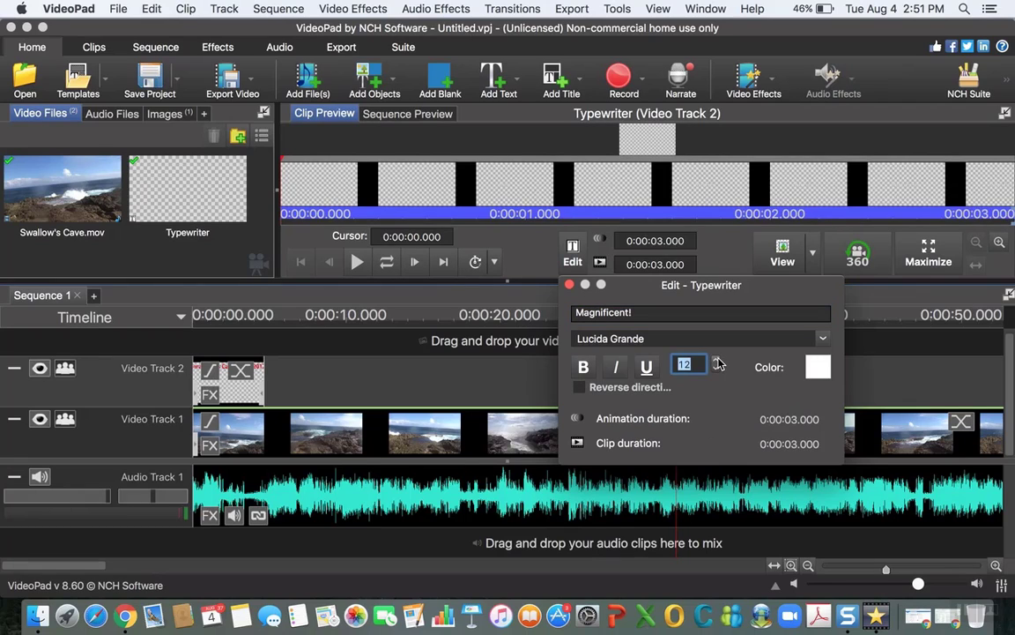
{"action": "left_click", "coordinate": [718, 361]}
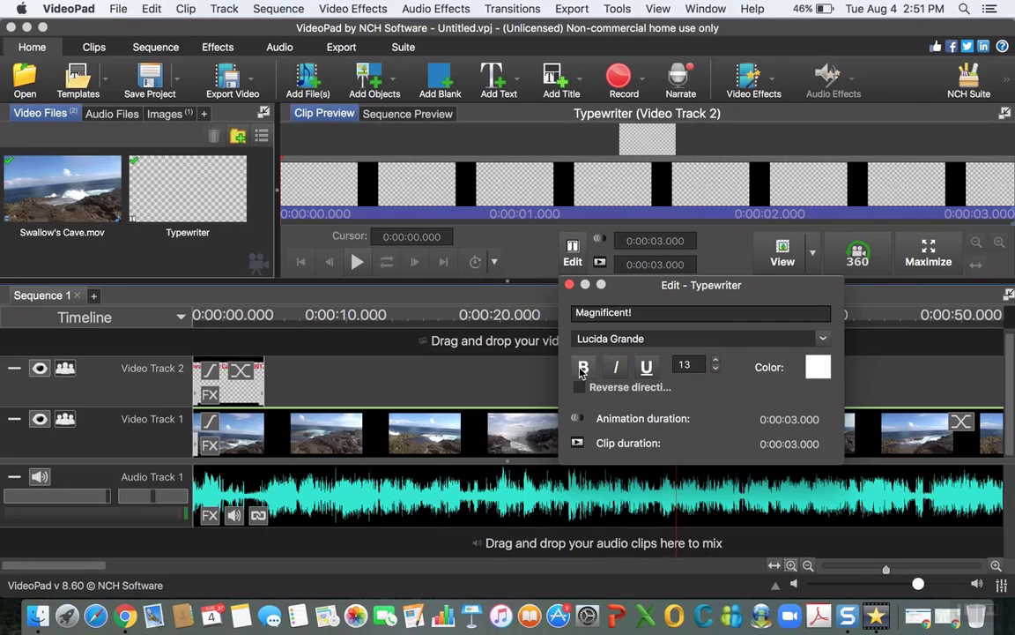
{"action": "left_click", "coordinate": [617, 370]}
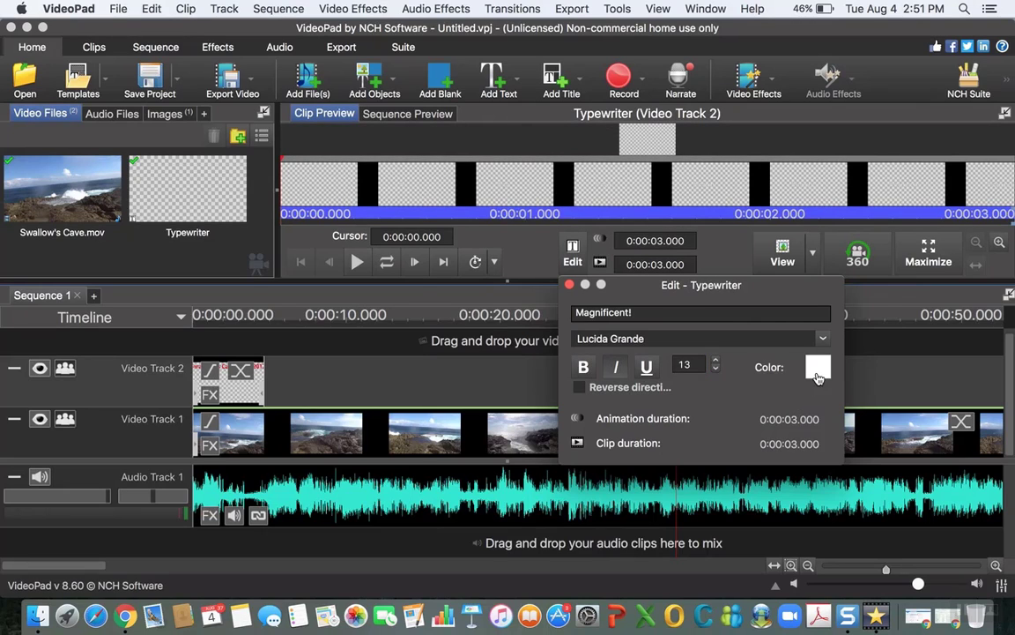
{"action": "left_click", "coordinate": [818, 370]}
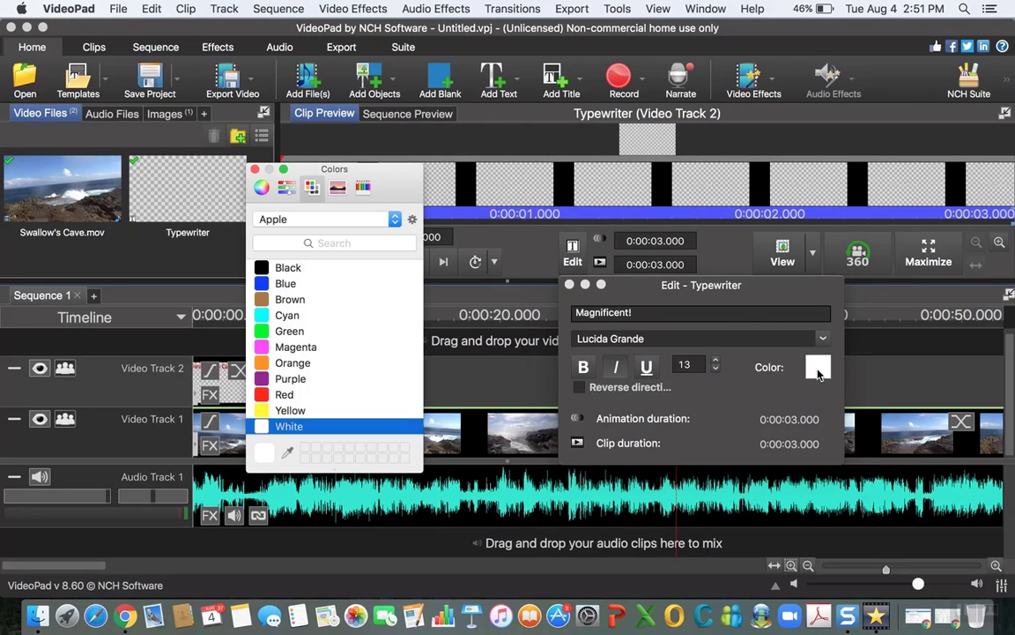
{"action": "left_click", "coordinate": [302, 347]}
{"action": "left_click", "coordinate": [255, 169]}
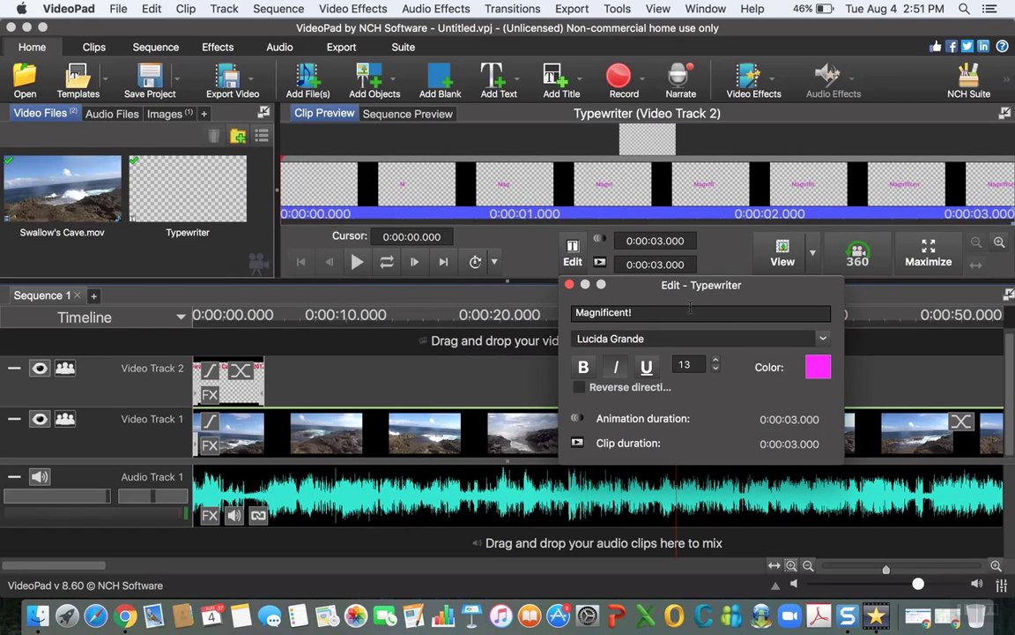
{"action": "left_click", "coordinate": [570, 285]}
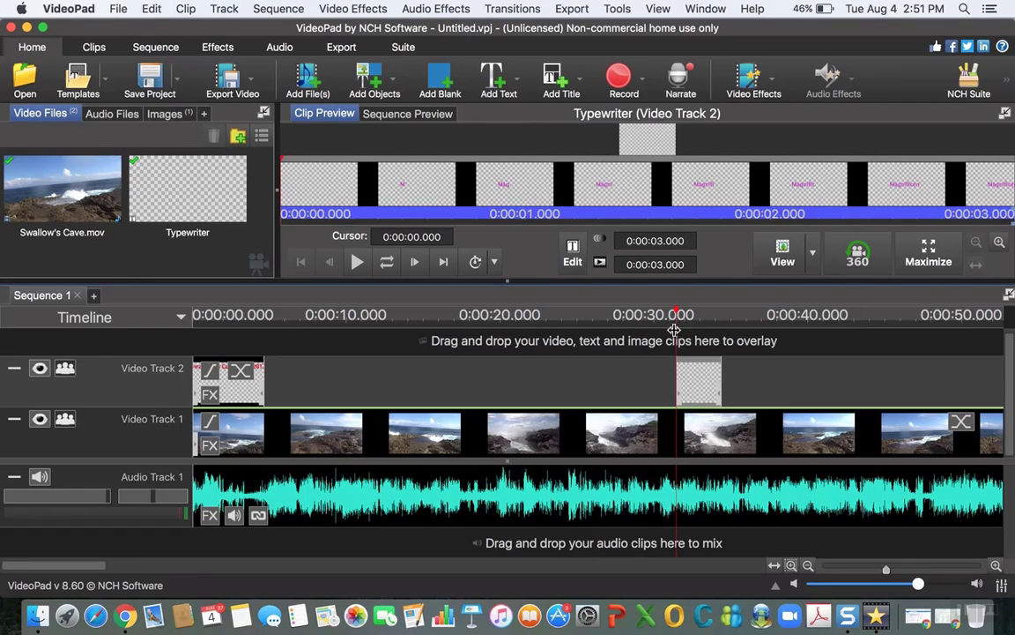
Step: Preview the sequence from about 0:00:29.8 through the Typewriter clip
{"action": "left_click_drag", "start_coordinate": [678, 315], "coordinate": [650, 315]}
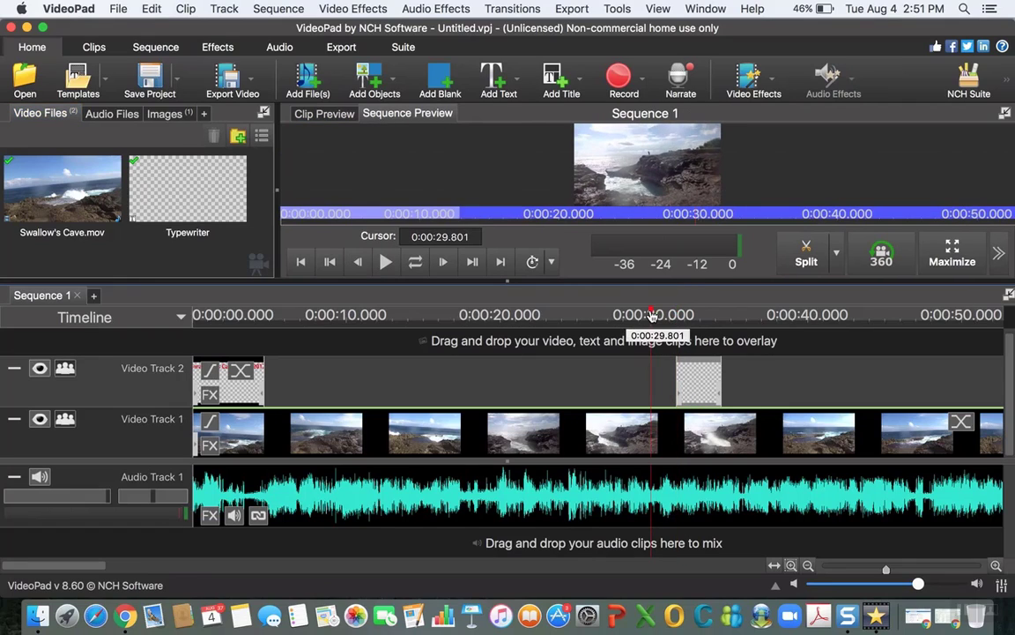
{"action": "left_click", "coordinate": [386, 262]}
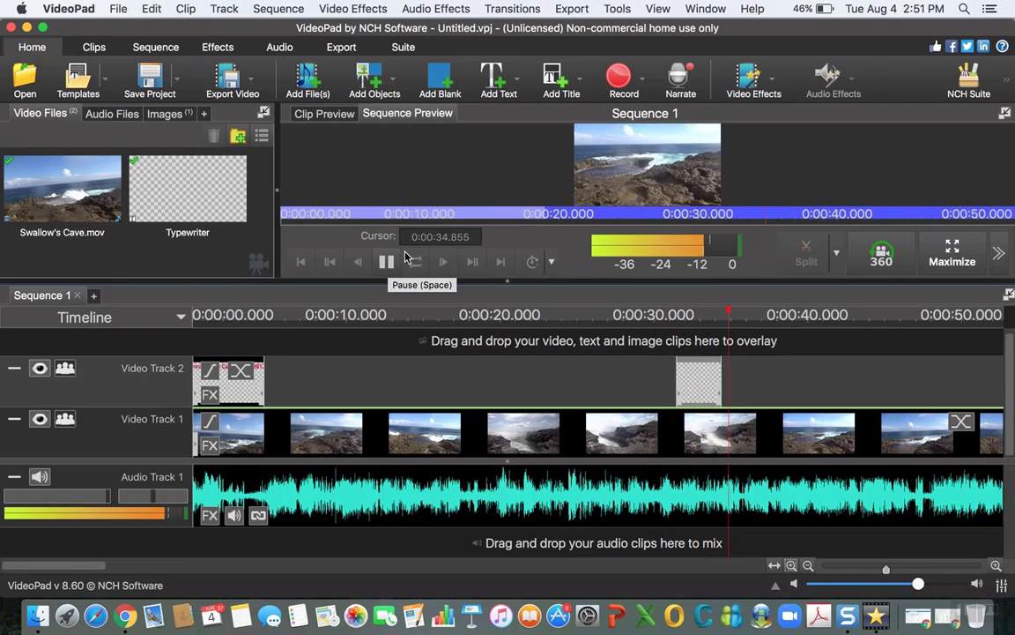
{"action": "left_click", "coordinate": [386, 262]}
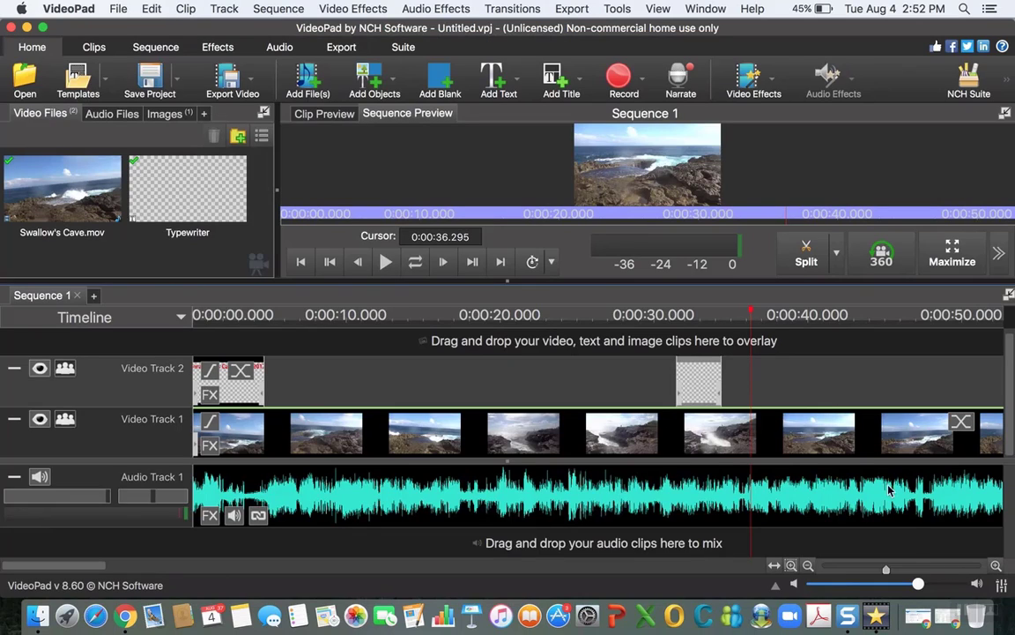
Step: Open the Subtitles tool, preview the sequence there and place the cursor at about 0:00:35.965
{"action": "left_click_drag", "start_coordinate": [887, 571], "coordinate": [869, 570]}
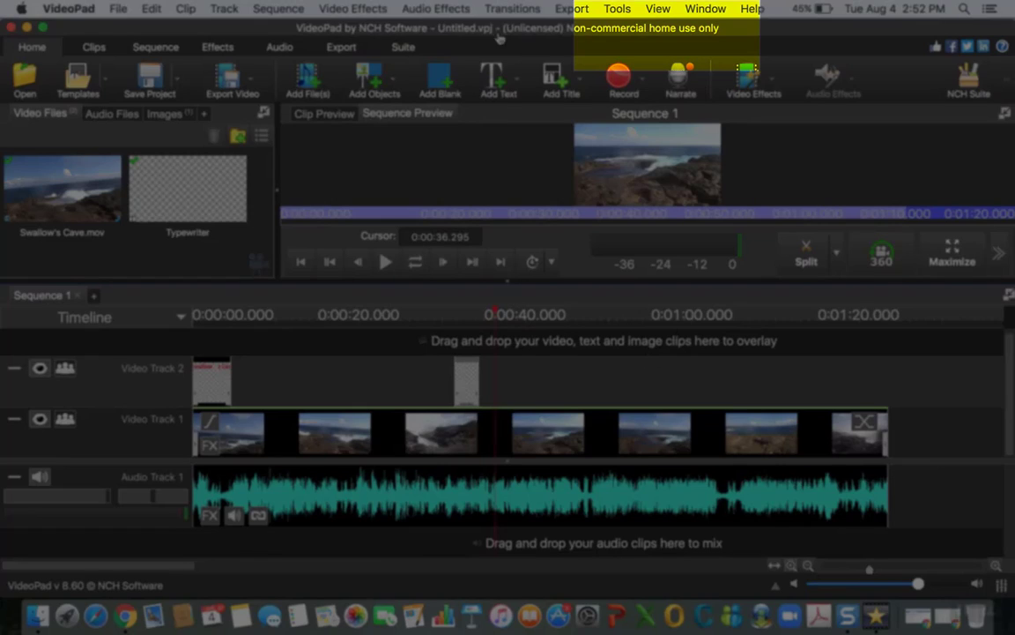
{"action": "left_click", "coordinate": [619, 11]}
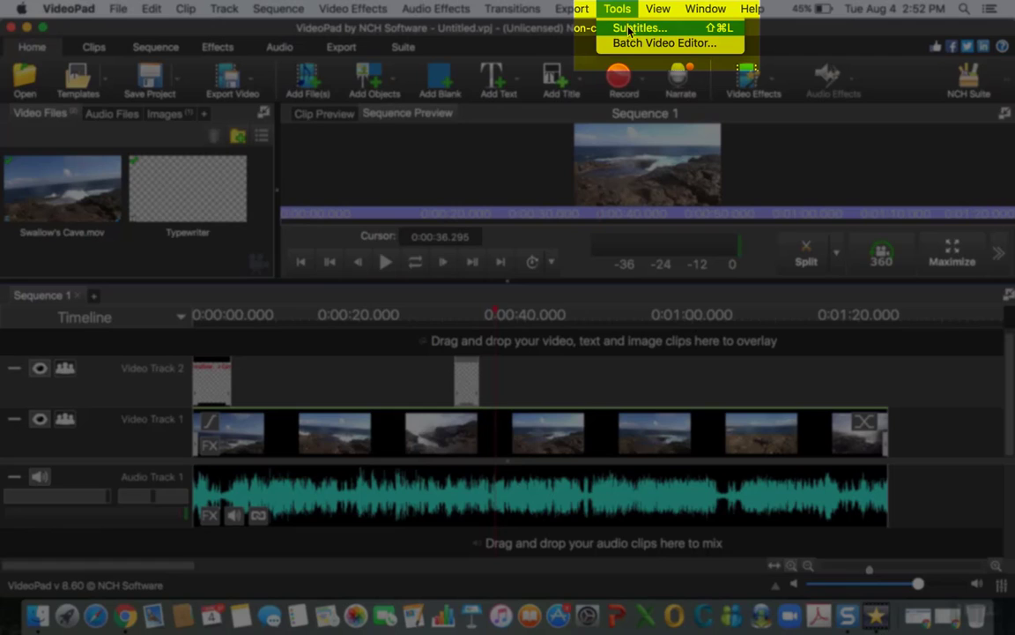
{"action": "left_click", "coordinate": [640, 28]}
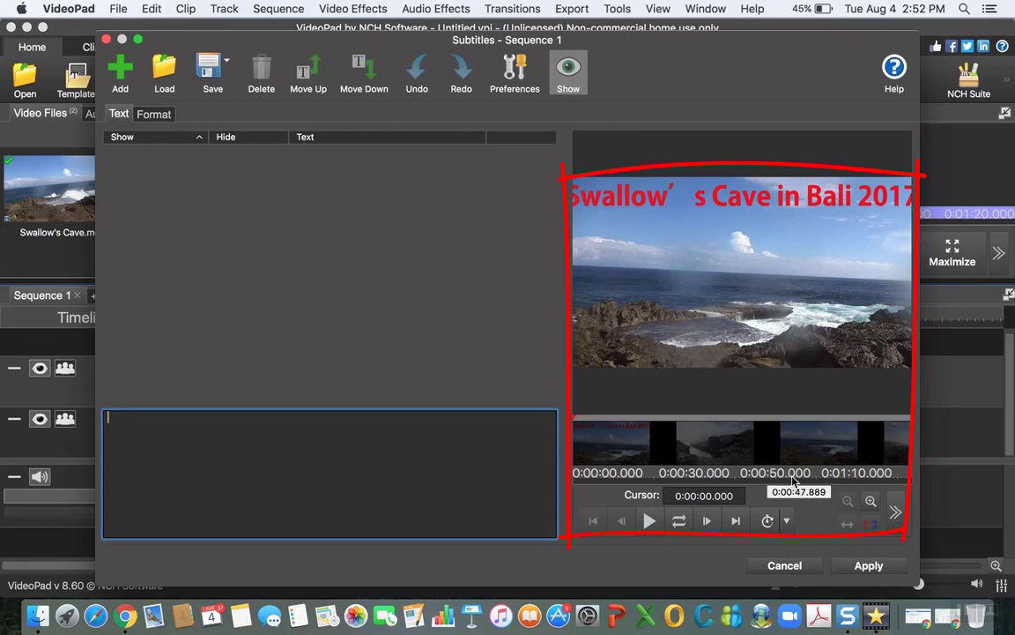
{"action": "left_click", "coordinate": [649, 522]}
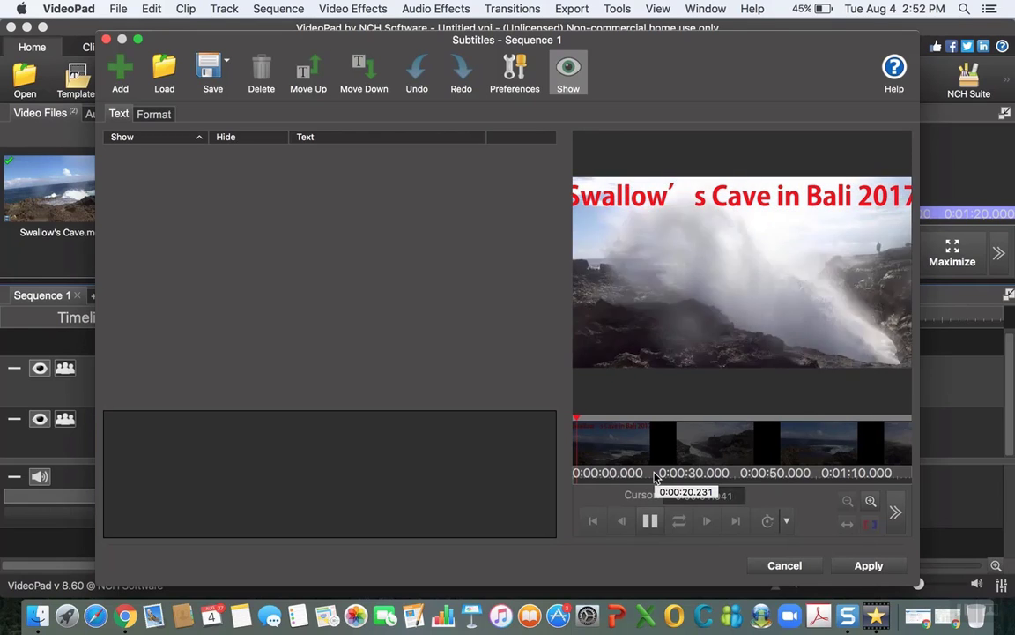
{"action": "left_click", "coordinate": [649, 521]}
{"action": "left_click_drag", "start_coordinate": [590, 419], "coordinate": [671, 426]}
{"action": "left_click", "coordinate": [650, 520]}
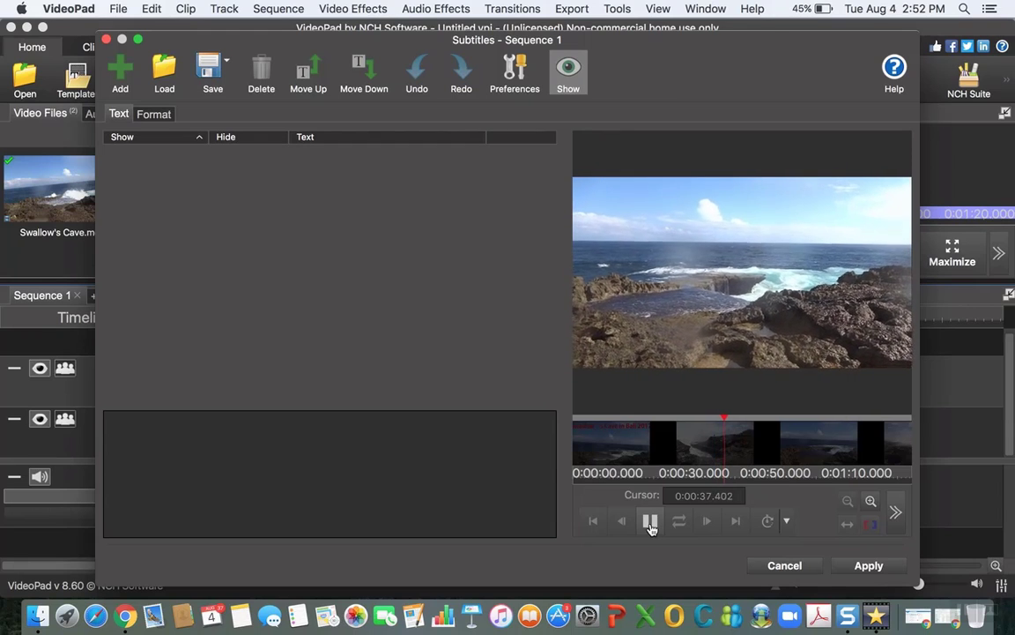
{"action": "left_click", "coordinate": [650, 525]}
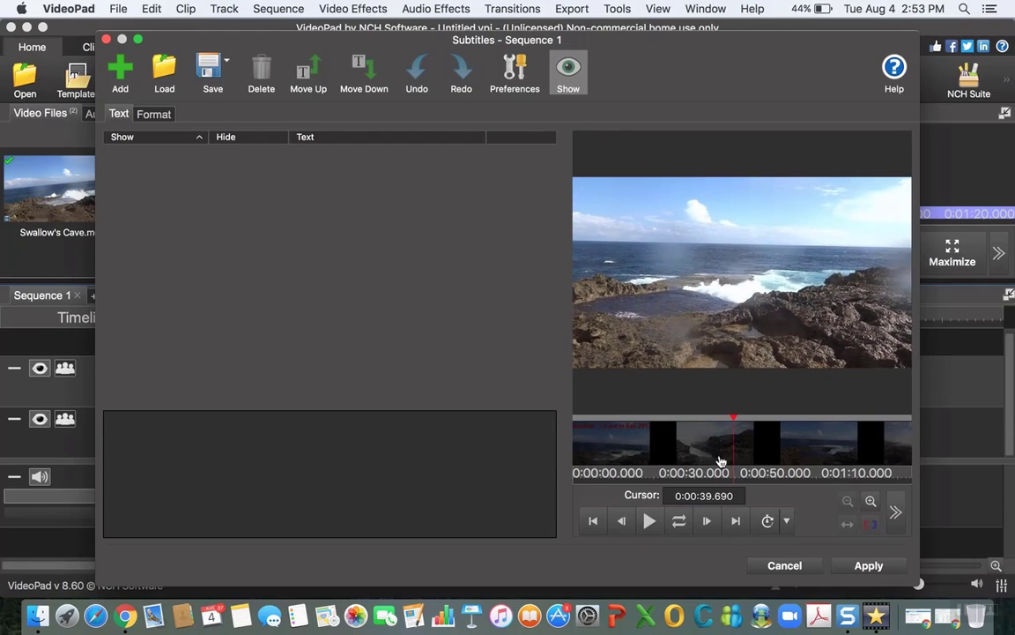
{"action": "left_click_drag", "start_coordinate": [737, 420], "coordinate": [720, 420]}
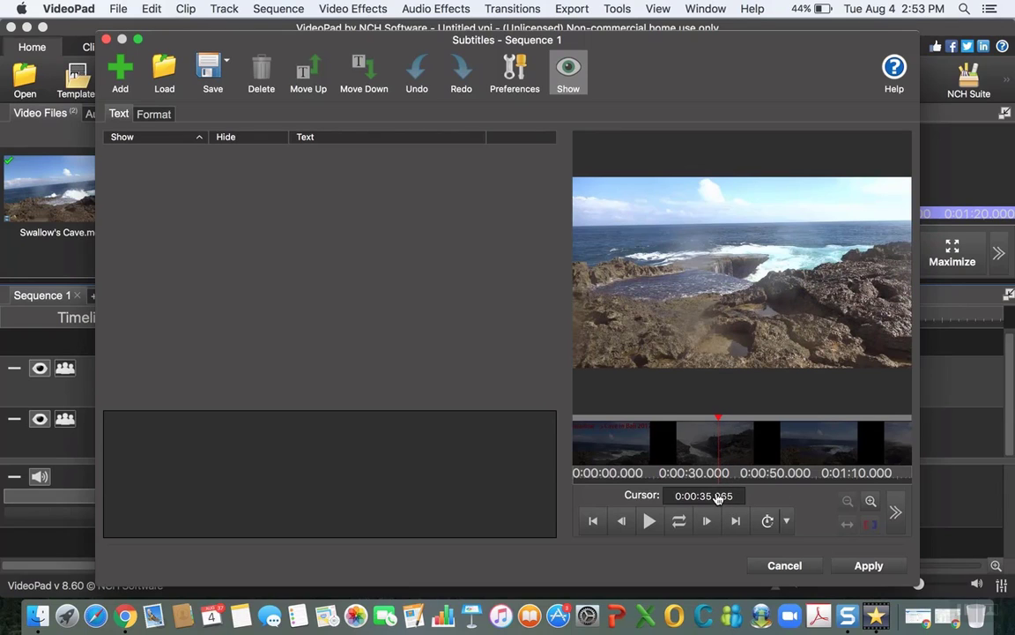
Step: Add a subtitle at the cursor reading "The waves are so strong."
{"action": "left_click", "coordinate": [386, 447]}
{"action": "type", "text": "The "}
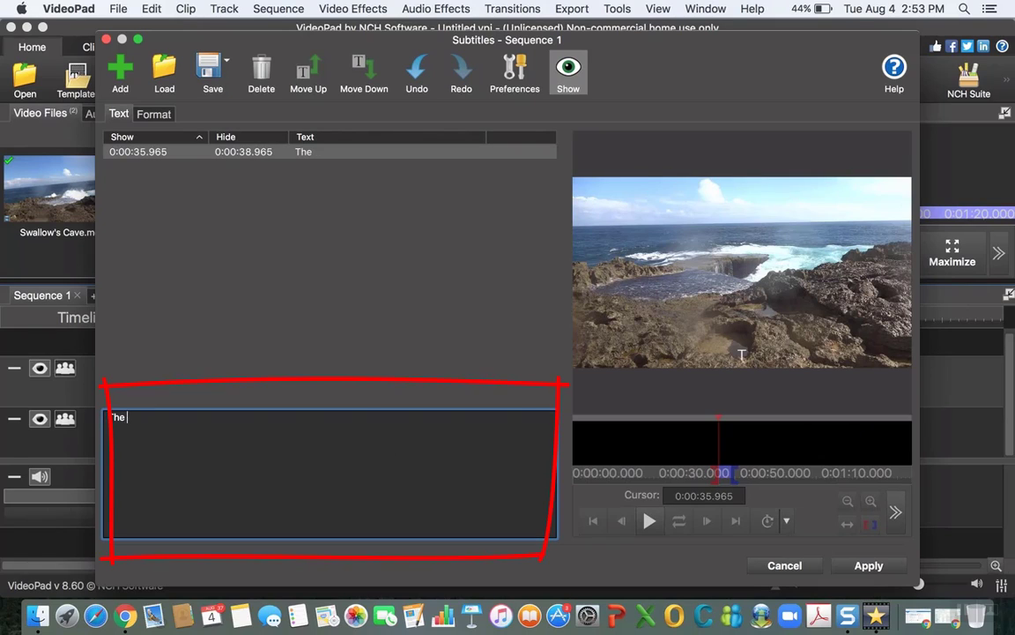
{"action": "type", "text": "waves are so str"}
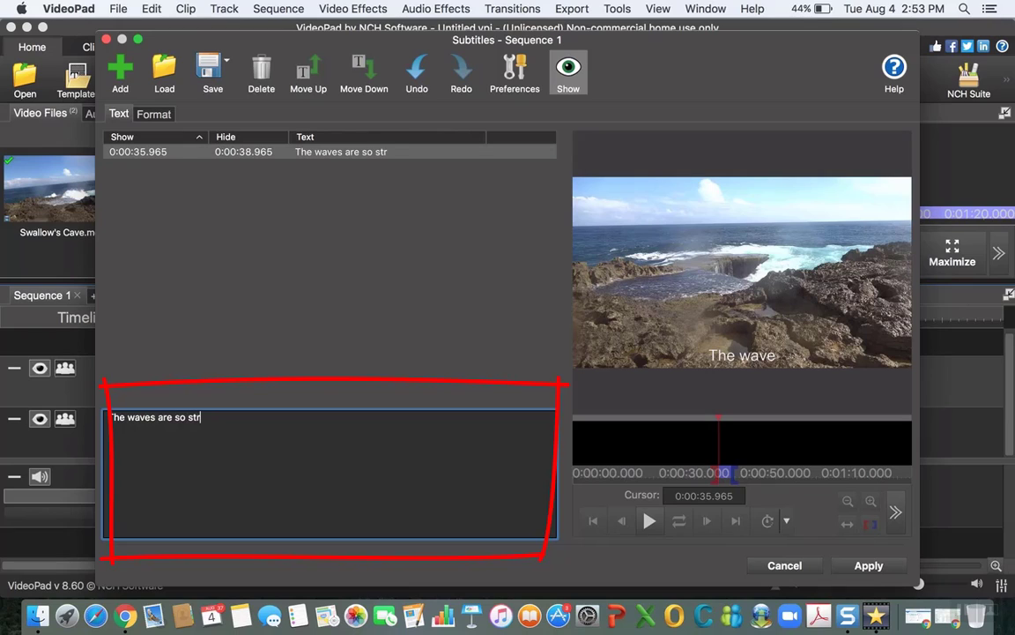
{"action": "type", "text": "ong. The"}
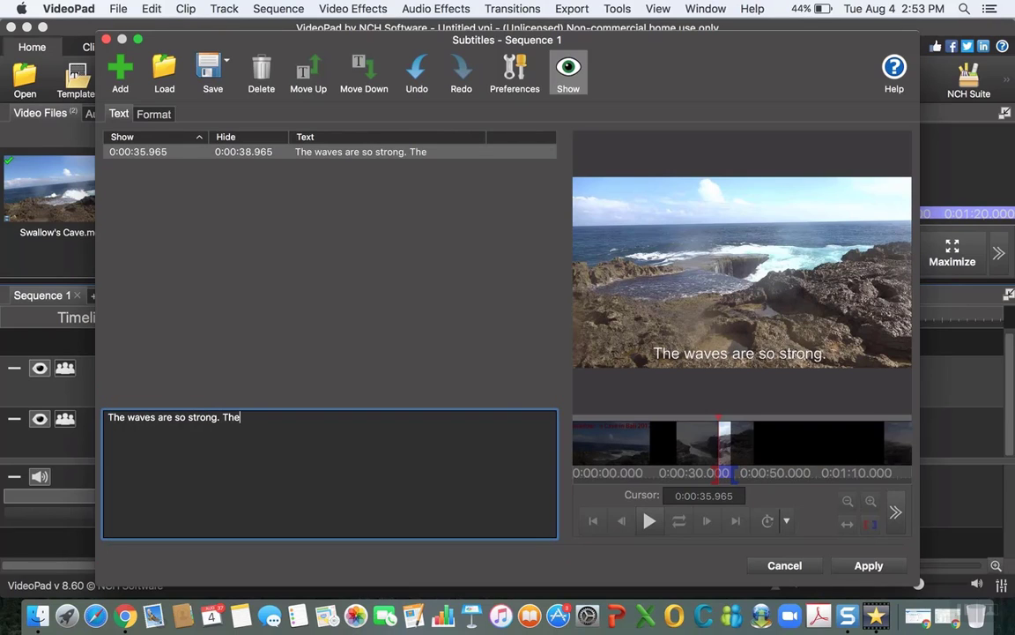
{"action": "key", "text": "BackSpace"}
{"action": "key", "text": "BackSpace"}
{"action": "key", "text": "BackSpace"}
{"action": "key", "text": "BackSpace"}
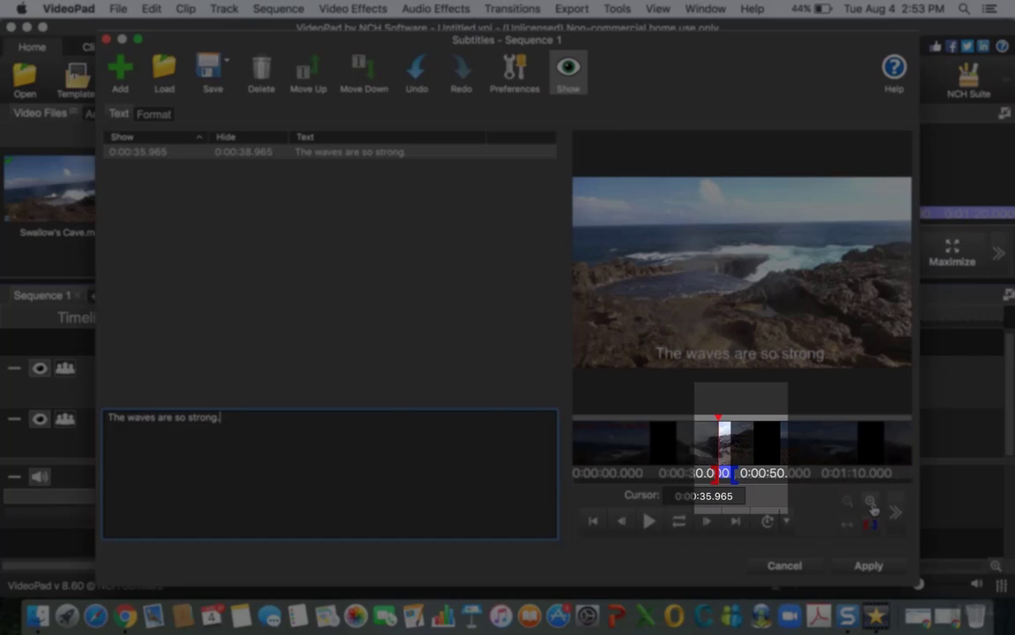
Step: Shift the subtitle's start marker to about 0:00:35.981 and apply the subtitles to the sequence
{"action": "left_click", "coordinate": [870, 502]}
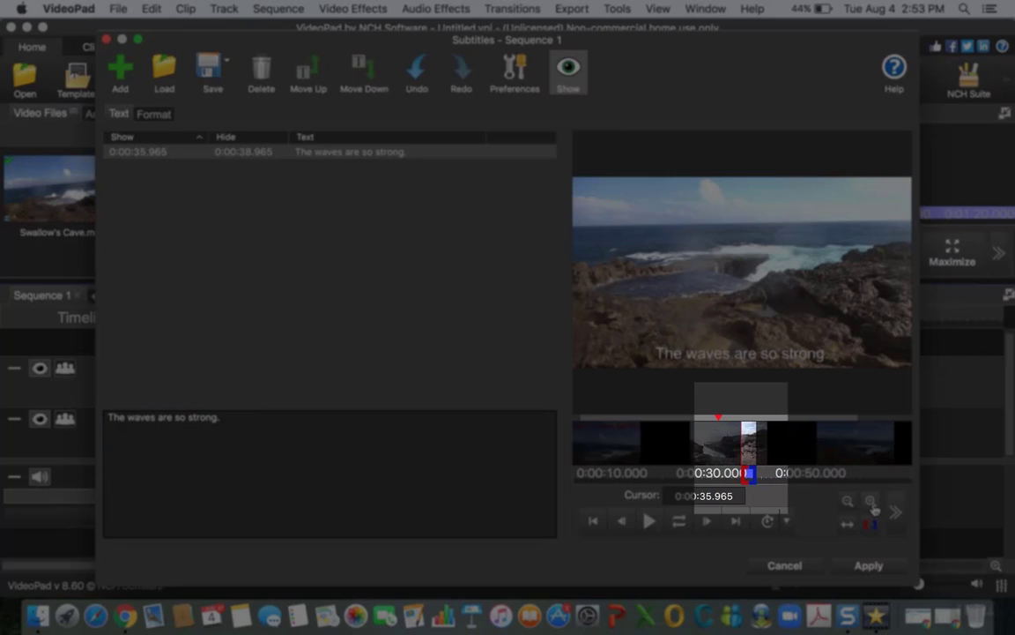
{"action": "left_click", "coordinate": [871, 503]}
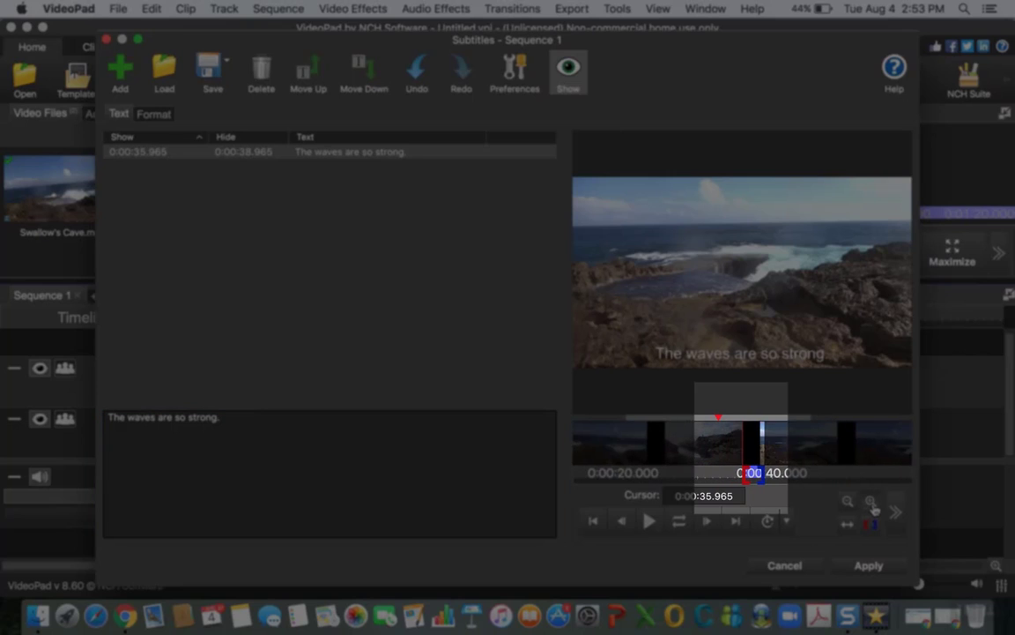
{"action": "left_click", "coordinate": [871, 502]}
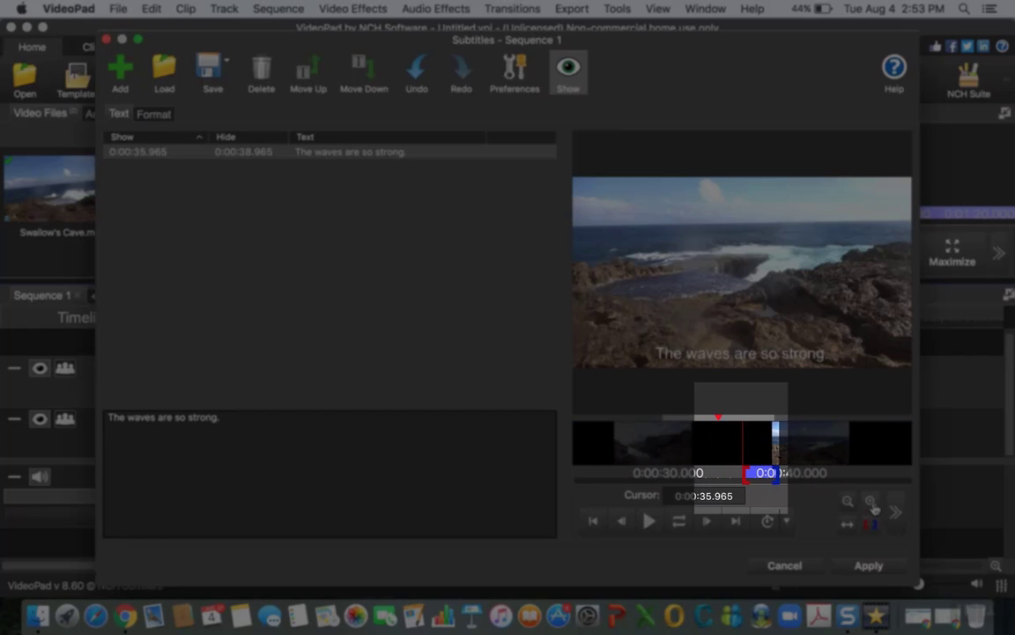
{"action": "left_click_drag", "start_coordinate": [746, 471], "coordinate": [746, 474]}
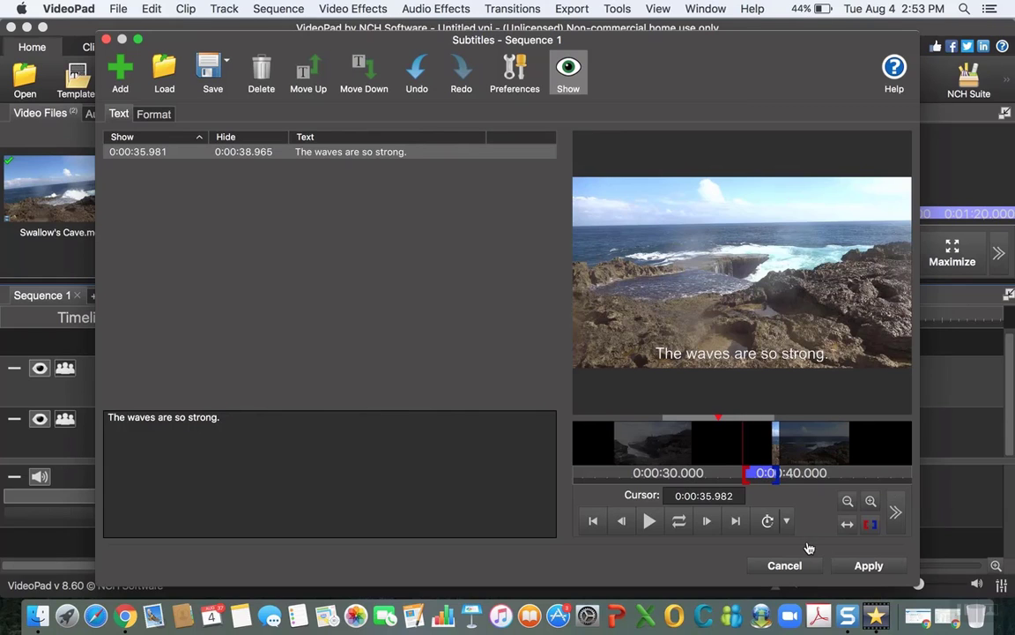
{"action": "left_click", "coordinate": [855, 568]}
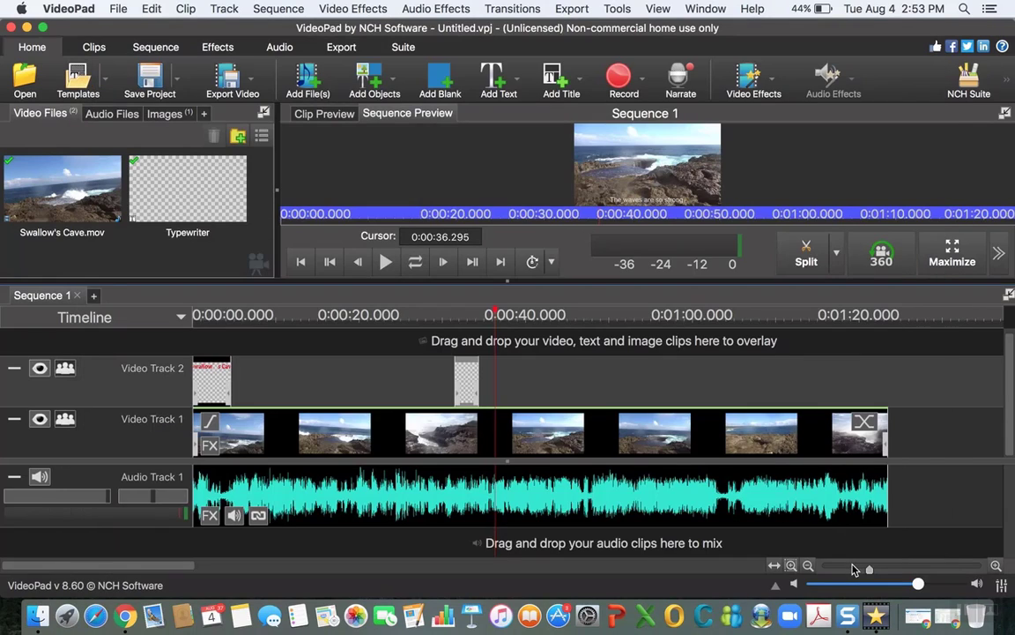
Step: Move the sequence cursor to about 0:00:31, just before the Typewriter clip
{"action": "left_click", "coordinate": [452, 314]}
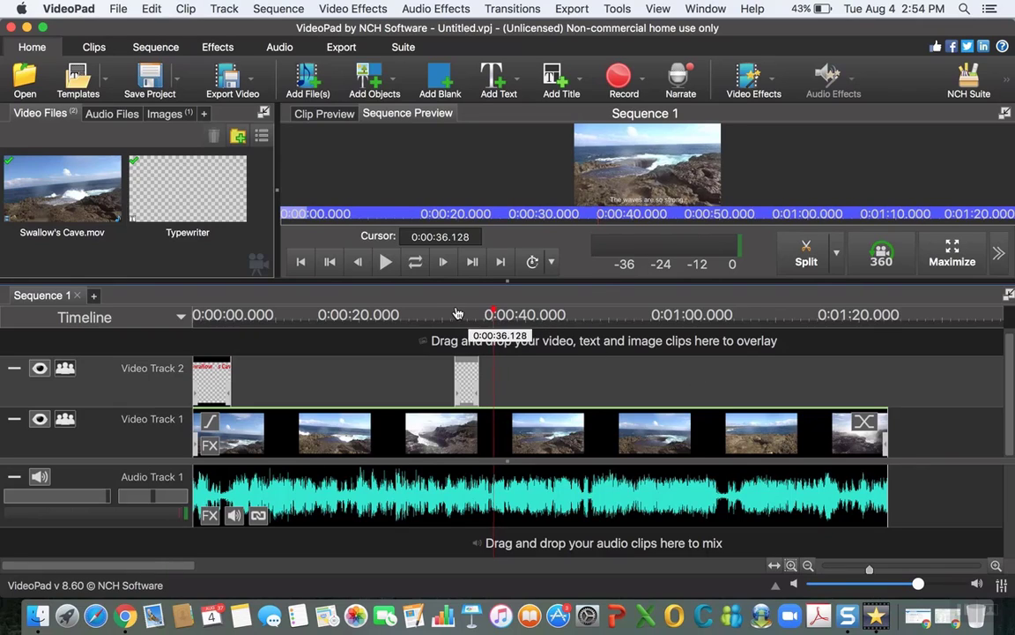
{"action": "left_click_drag", "start_coordinate": [452, 314], "coordinate": [449, 313]}
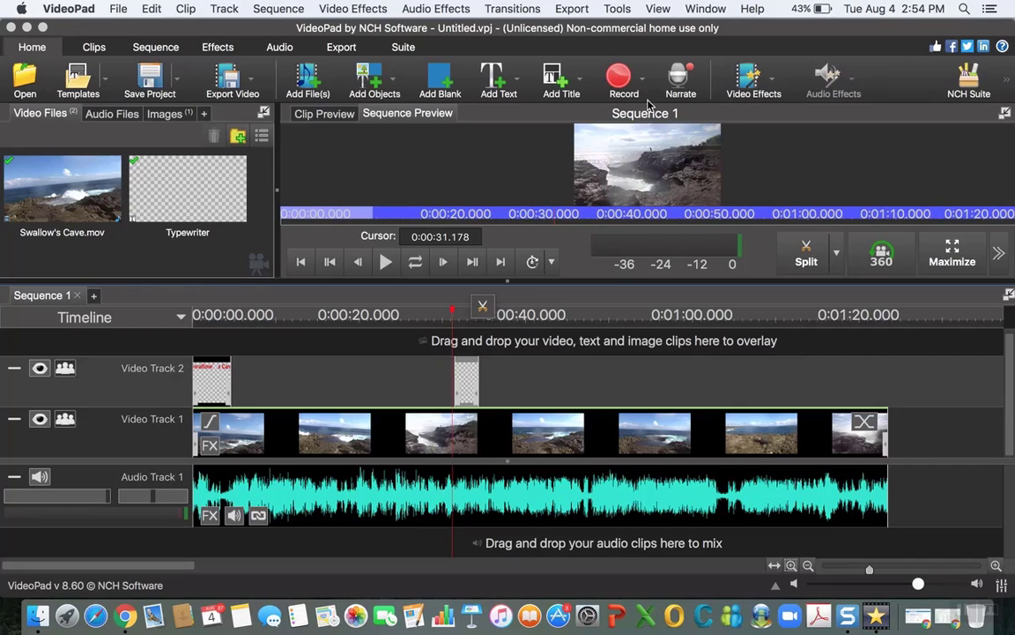
Step: Preview the sequence through the Typewriter clip and place the sequence cursor at about 0:00:41.031
{"action": "left_click", "coordinate": [385, 262]}
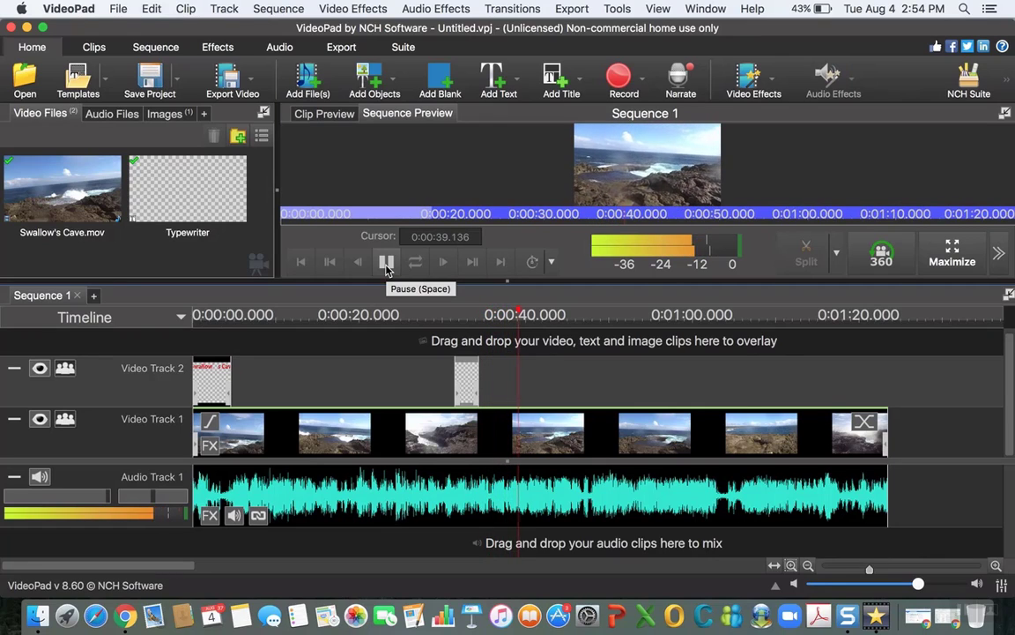
{"action": "left_click", "coordinate": [386, 264]}
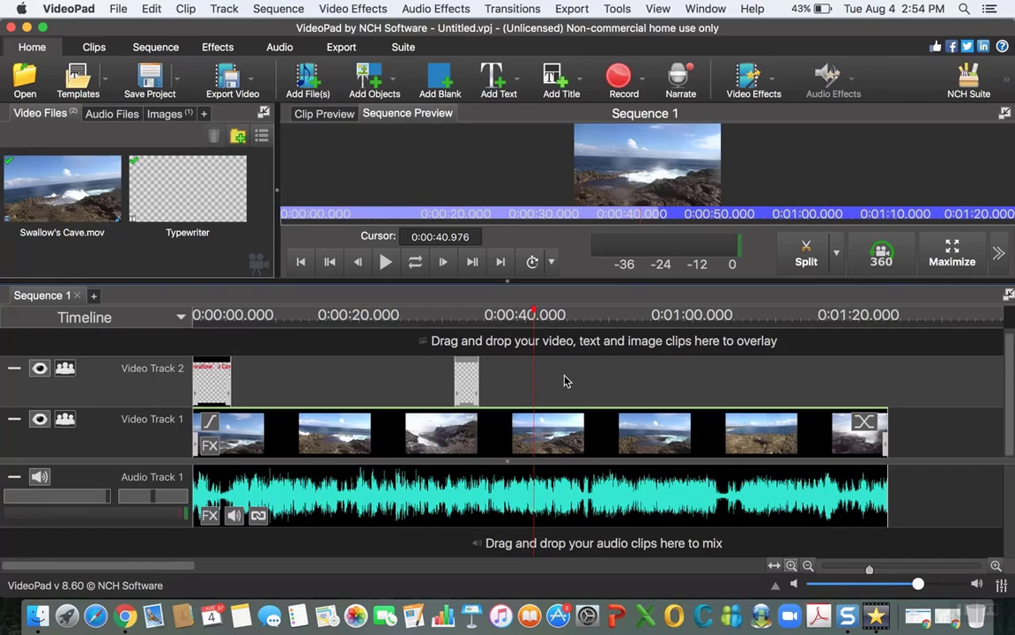
{"action": "left_click", "coordinate": [386, 262]}
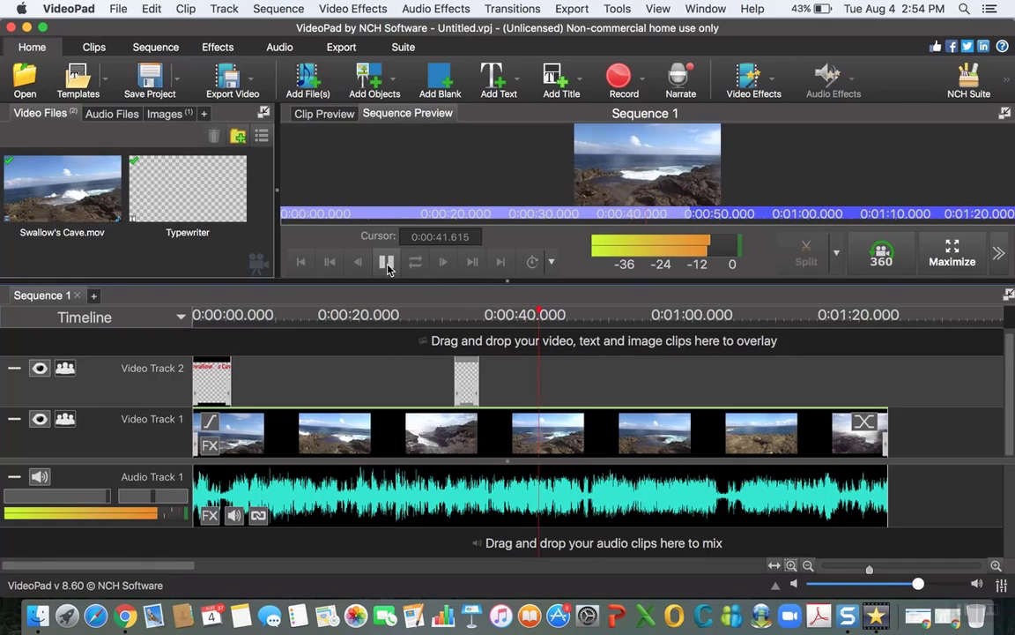
{"action": "left_click", "coordinate": [386, 262]}
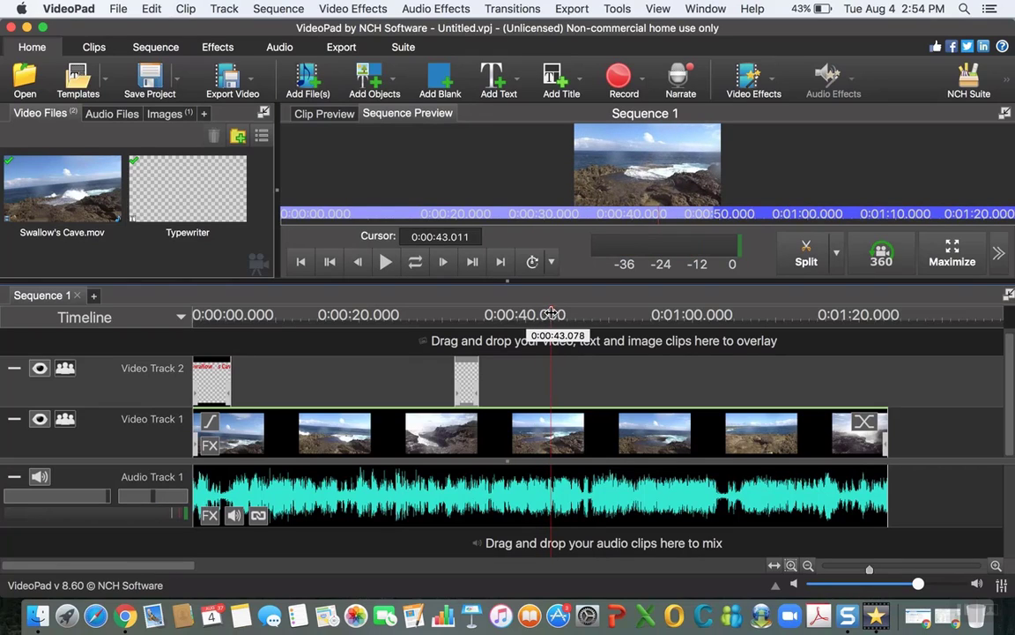
{"action": "left_click_drag", "start_coordinate": [540, 313], "coordinate": [535, 315]}
Step: Open the Subtitles tool and add a second subtitle reading "Wow" that starts at about 0:00:40.950
{"action": "left_click", "coordinate": [617, 9]}
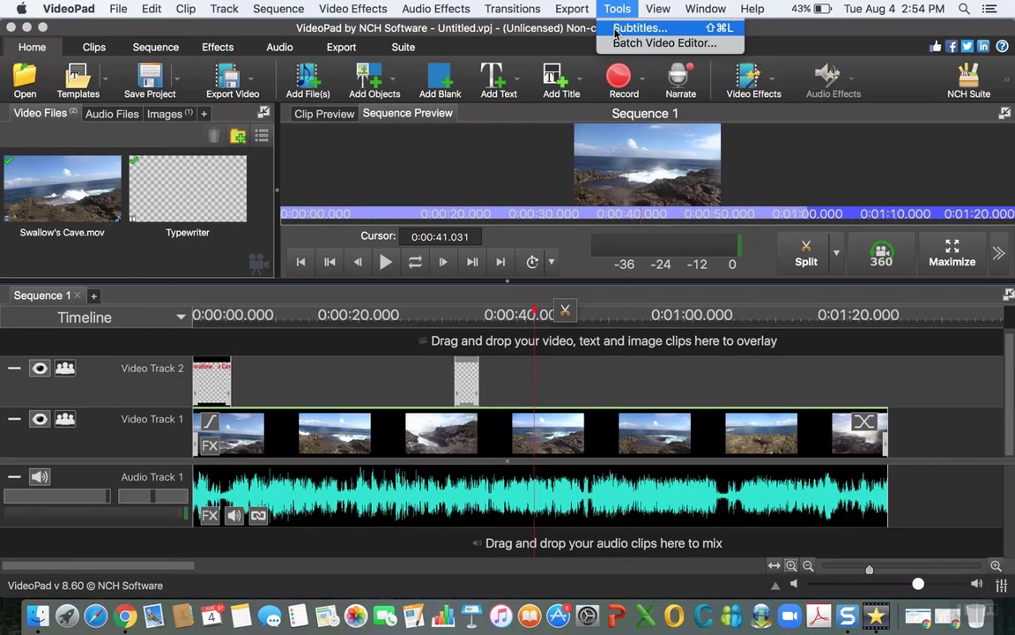
{"action": "left_click", "coordinate": [617, 34]}
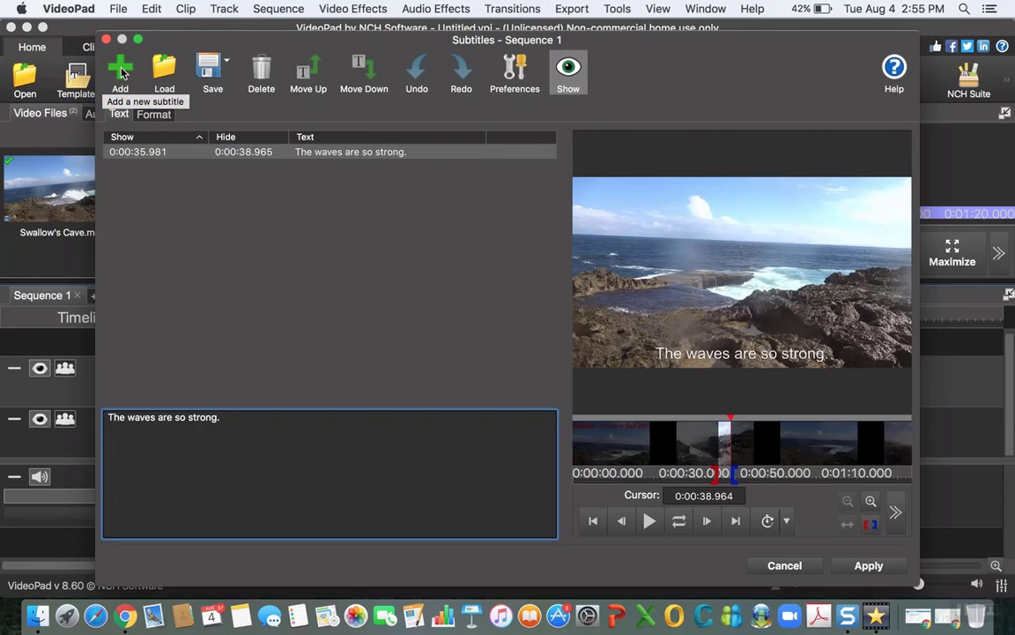
{"action": "left_click", "coordinate": [121, 71]}
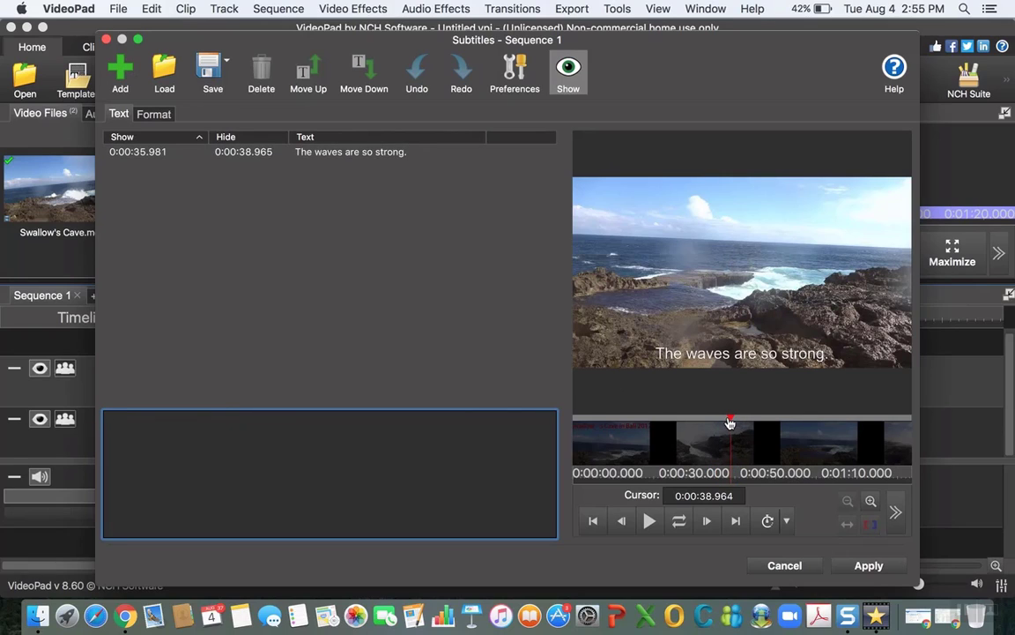
{"action": "left_click_drag", "start_coordinate": [730, 423], "coordinate": [738, 422]}
{"action": "left_click", "coordinate": [649, 521]}
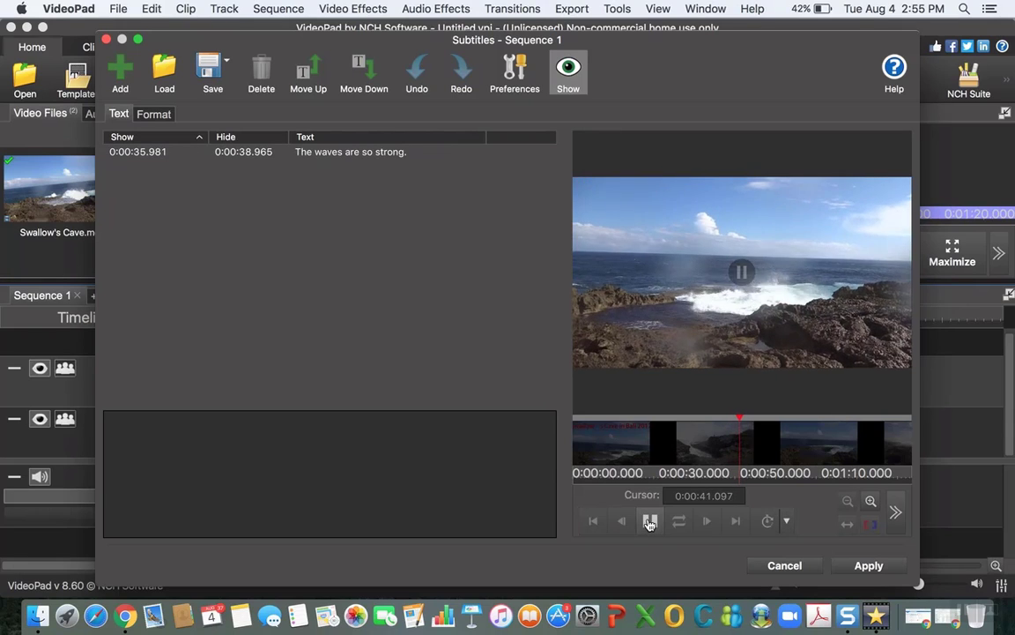
{"action": "left_click", "coordinate": [650, 521]}
{"action": "left_click_drag", "start_coordinate": [742, 422], "coordinate": [740, 422]}
{"action": "left_click", "coordinate": [279, 452]}
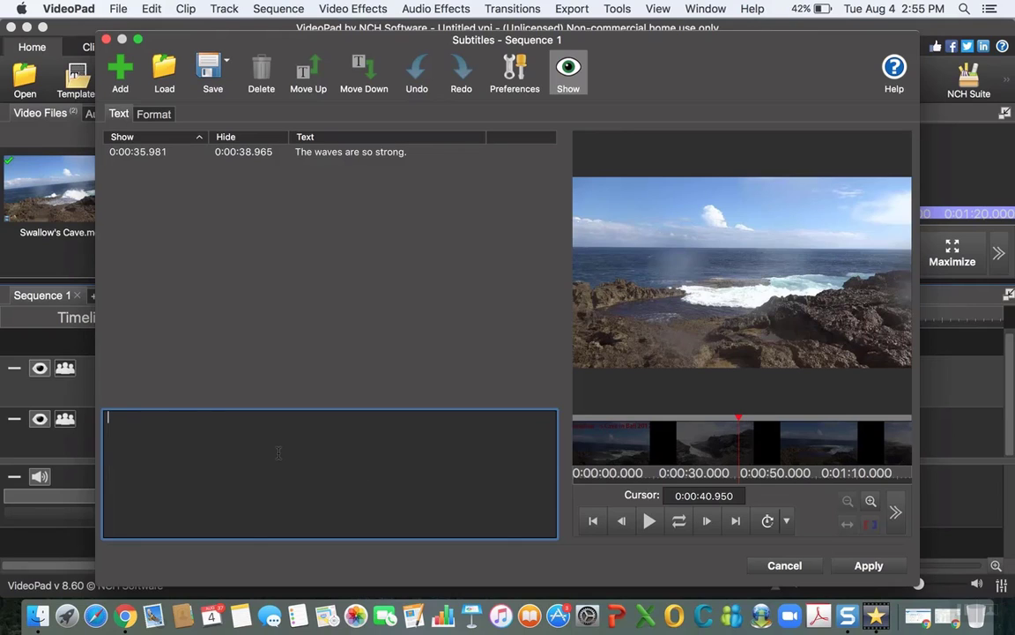
{"action": "type", "text": "Wow"}
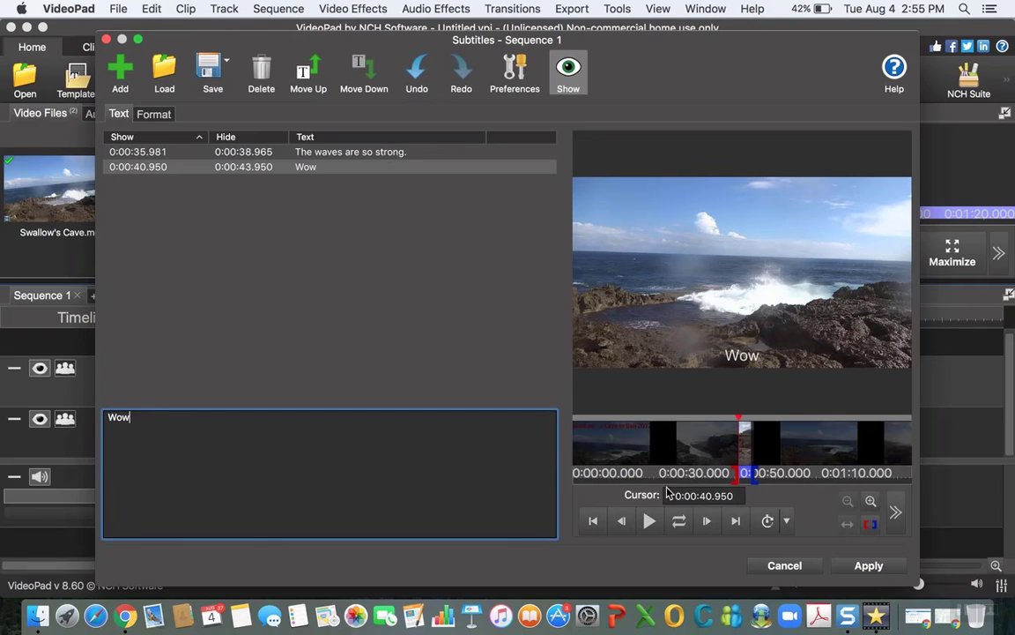
Step: Shorten the "Wow" subtitle to end at about 0:00:43.012 and apply the subtitles to the sequence
{"action": "left_click", "coordinate": [871, 502]}
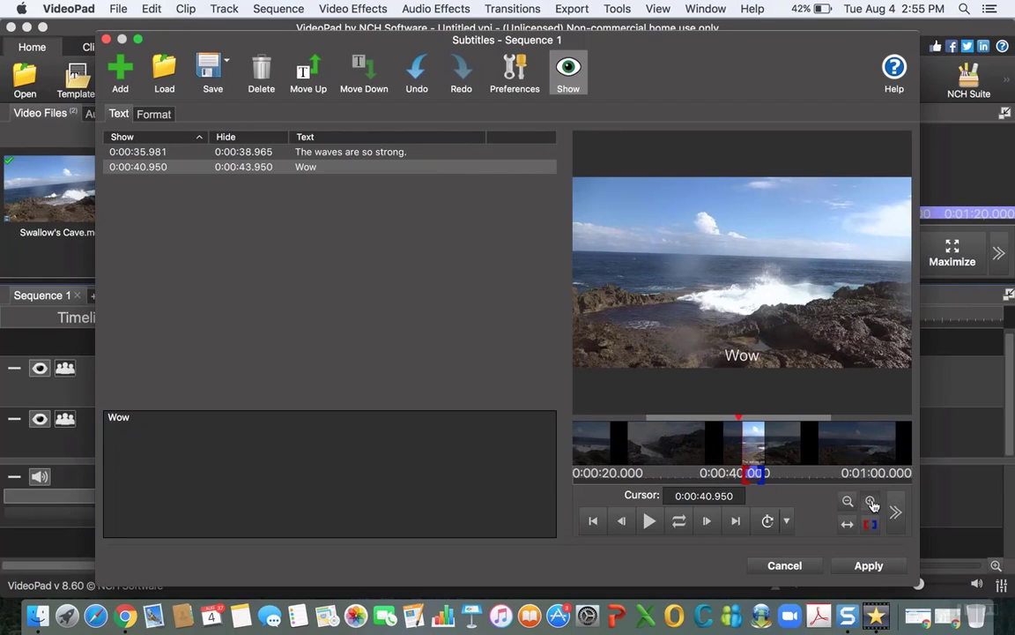
{"action": "left_click", "coordinate": [871, 502]}
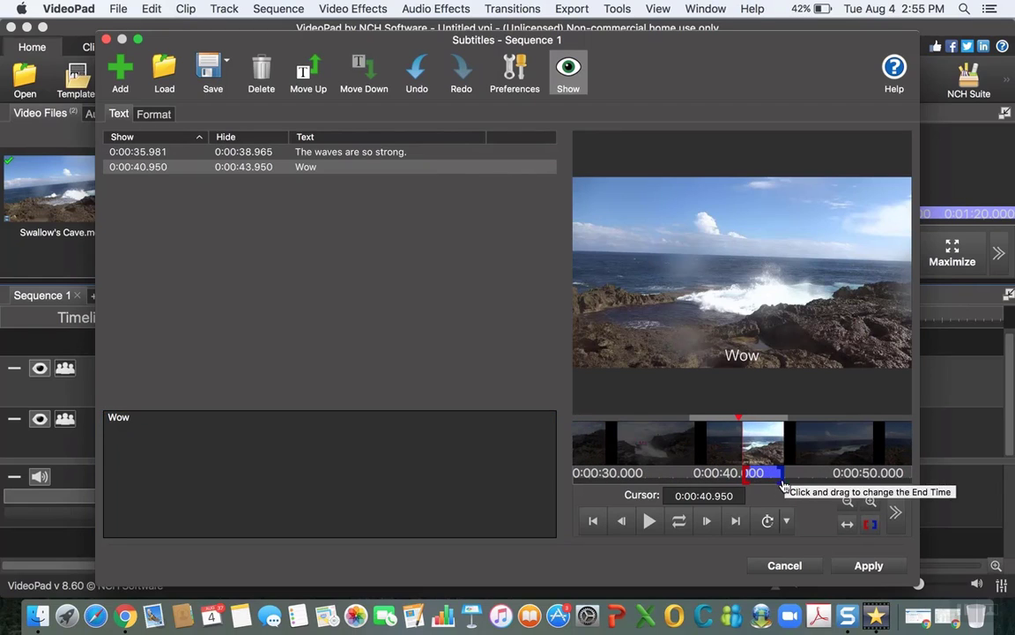
{"action": "left_click_drag", "start_coordinate": [782, 482], "coordinate": [763, 474]}
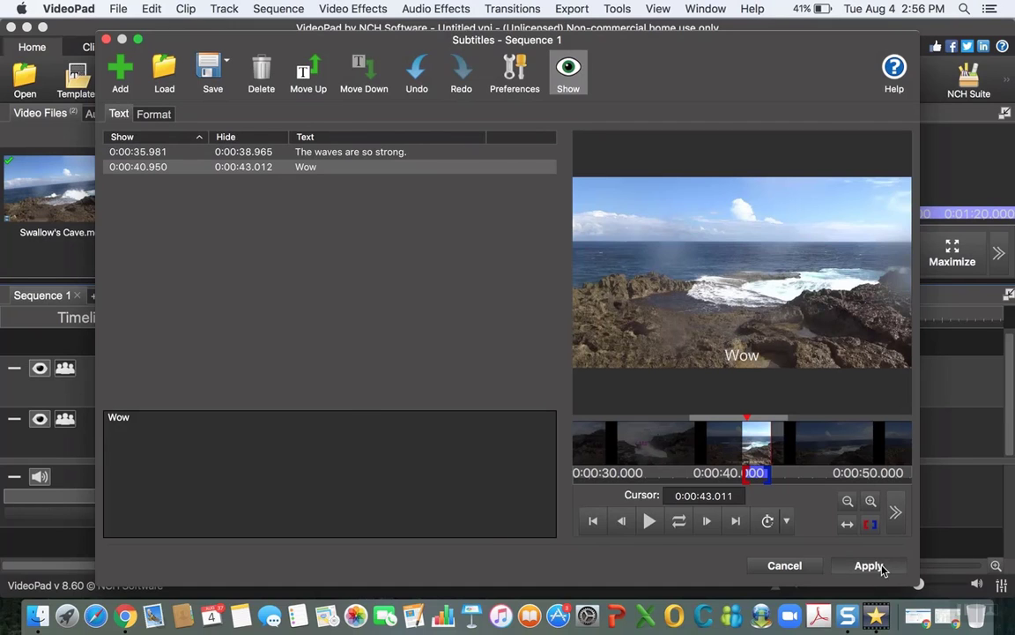
{"action": "left_click", "coordinate": [877, 566]}
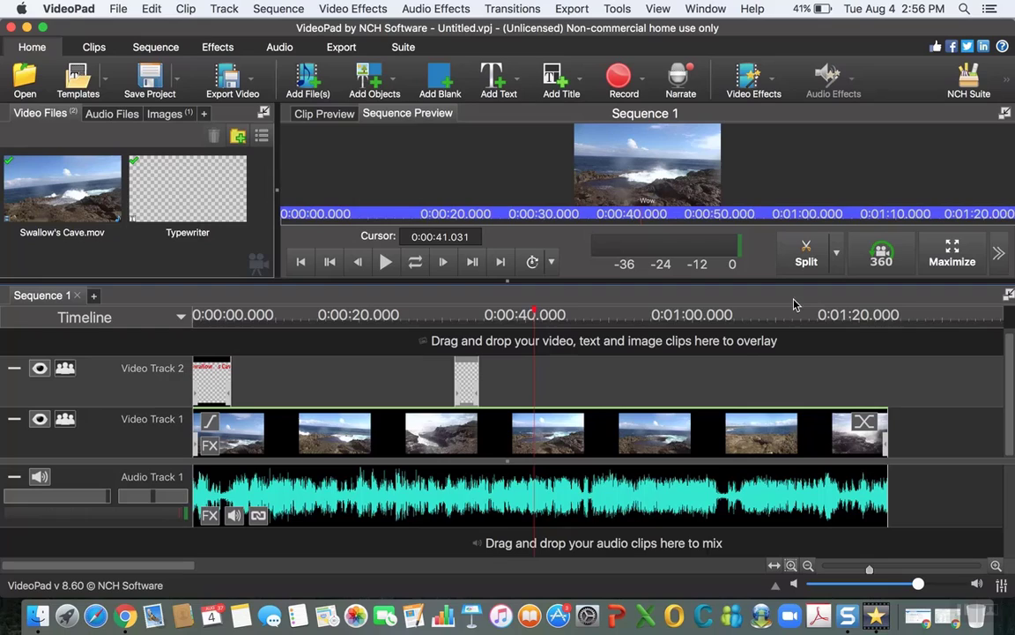
Step: Play the sequence from the end of the Typewriter clip to past the "Wow" subtitle to check both subtitles
{"action": "left_click", "coordinate": [512, 315]}
{"action": "left_click", "coordinate": [496, 314]}
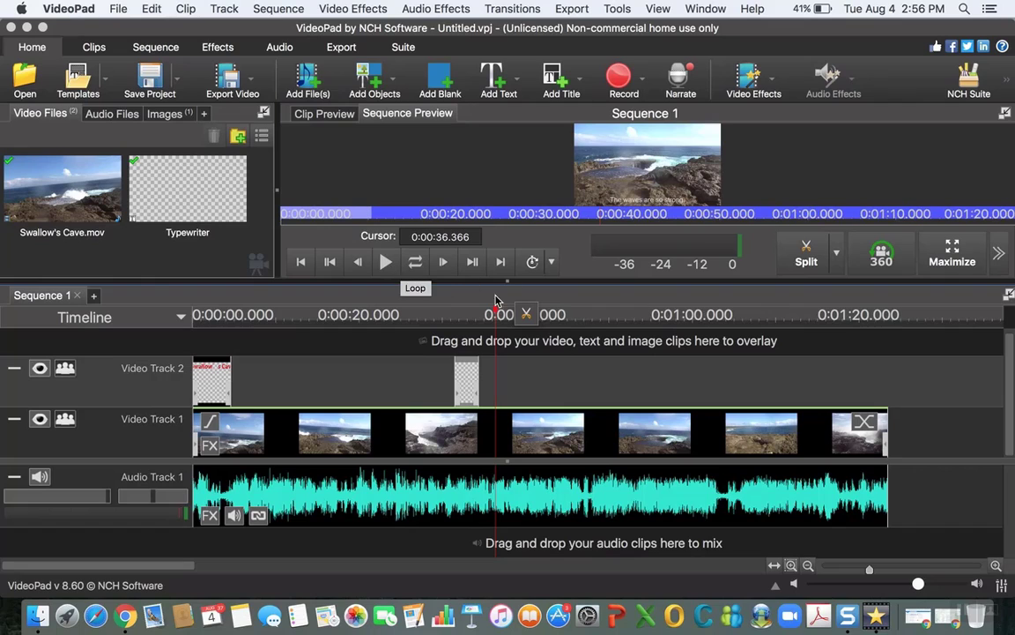
{"action": "left_click", "coordinate": [480, 315]}
{"action": "left_click", "coordinate": [385, 262]}
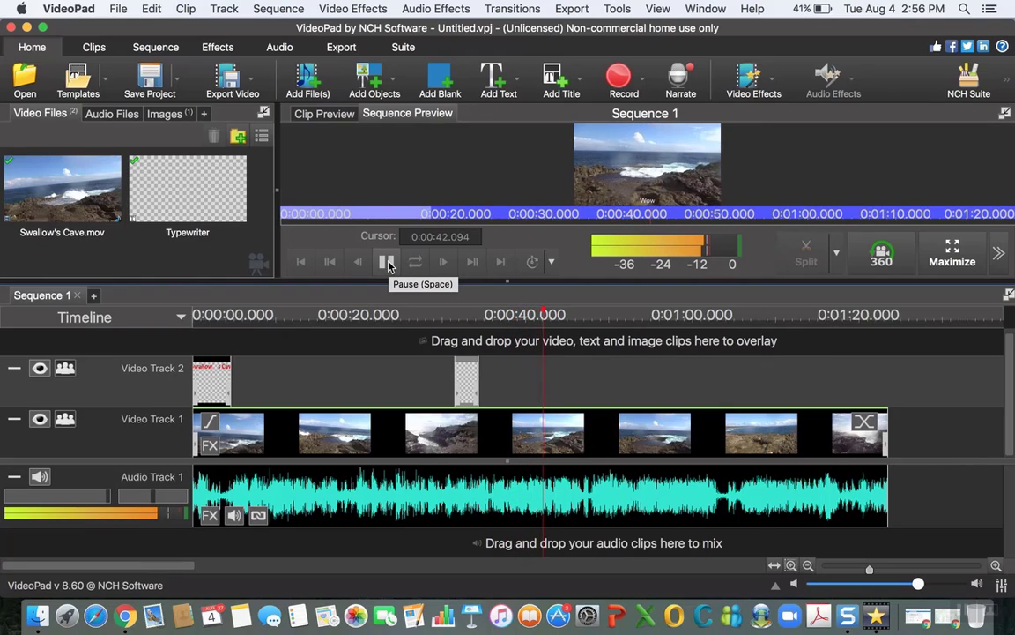
{"action": "key", "text": "space"}
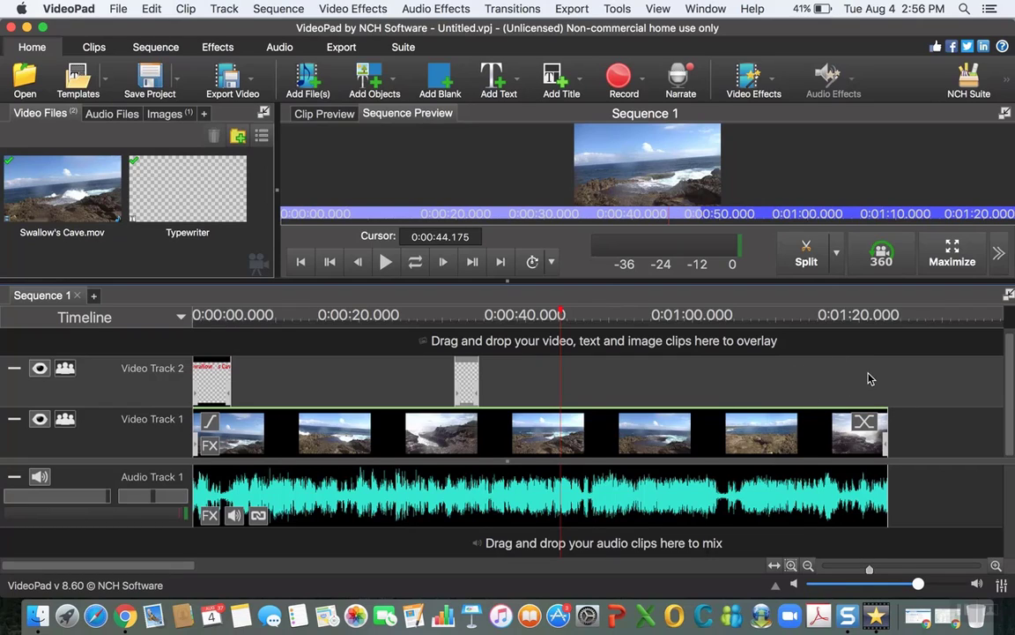
Step: Place the sequence cursor at about 0:01:17.778 and open the Capture Video window for recording a video
{"action": "left_click", "coordinate": [560, 313]}
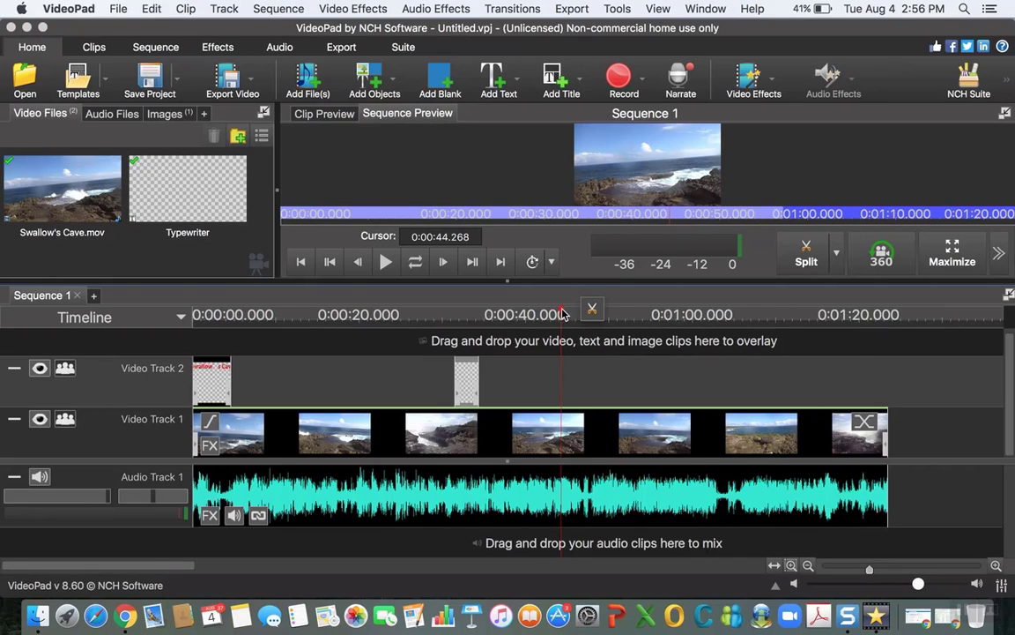
{"action": "left_click_drag", "start_coordinate": [562, 314], "coordinate": [839, 316]}
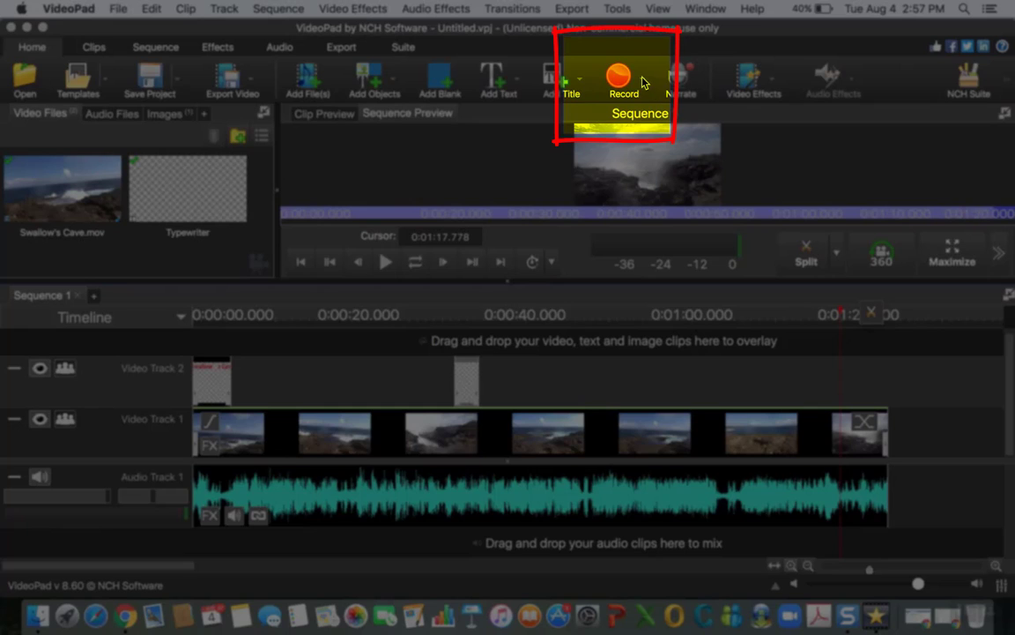
{"action": "left_click", "coordinate": [641, 85]}
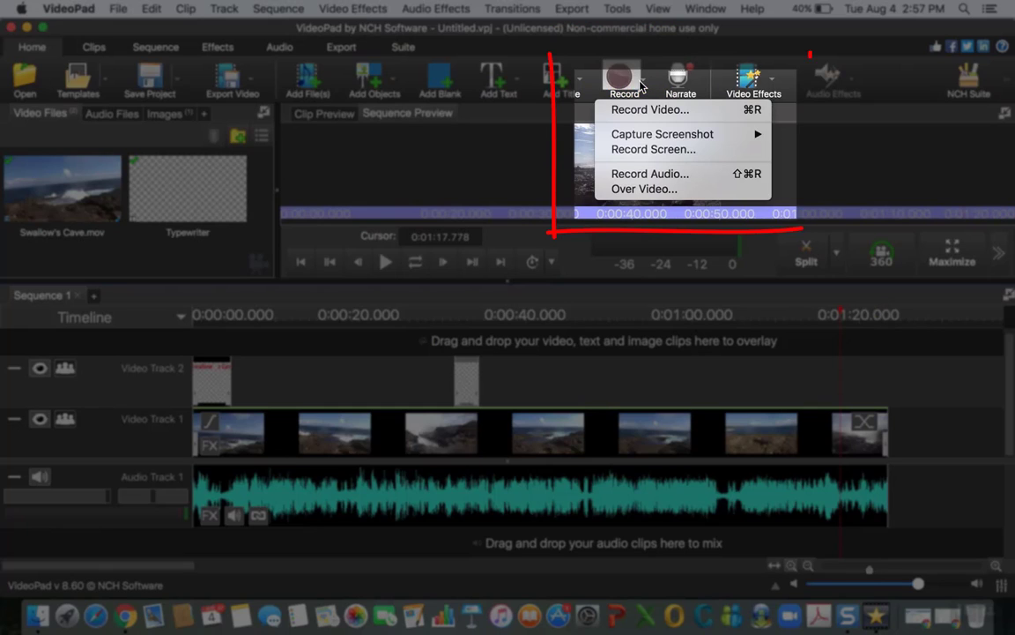
{"action": "left_click", "coordinate": [648, 111]}
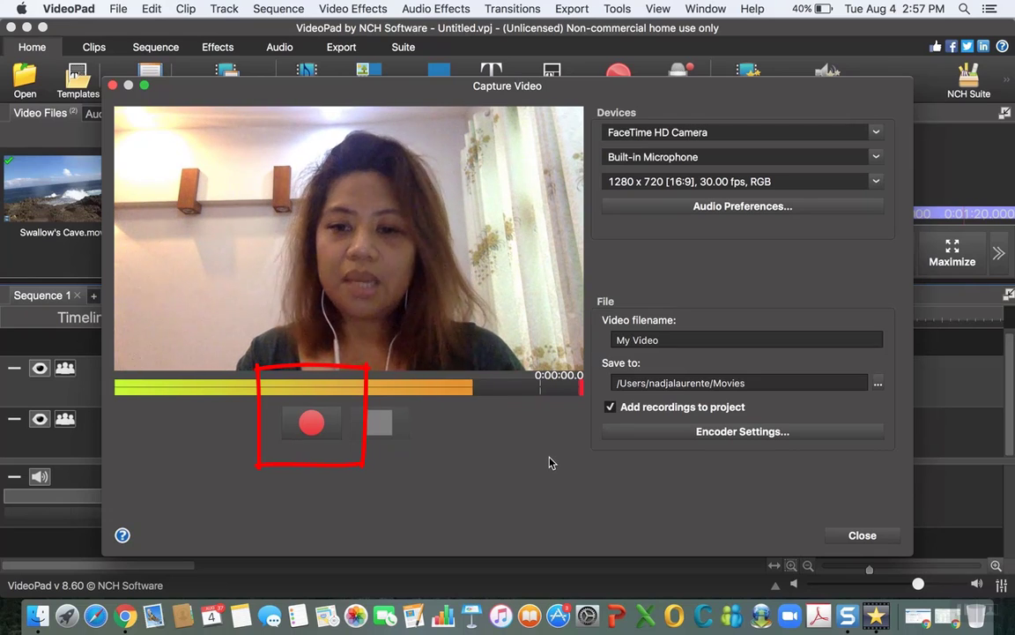
Step: Use FaceTime HD Camera, Built-in Microphone and 1280 x 720 [16:9], 30.00 fps, RGB for the recording, with My Video as the filename
{"action": "left_click", "coordinate": [877, 134]}
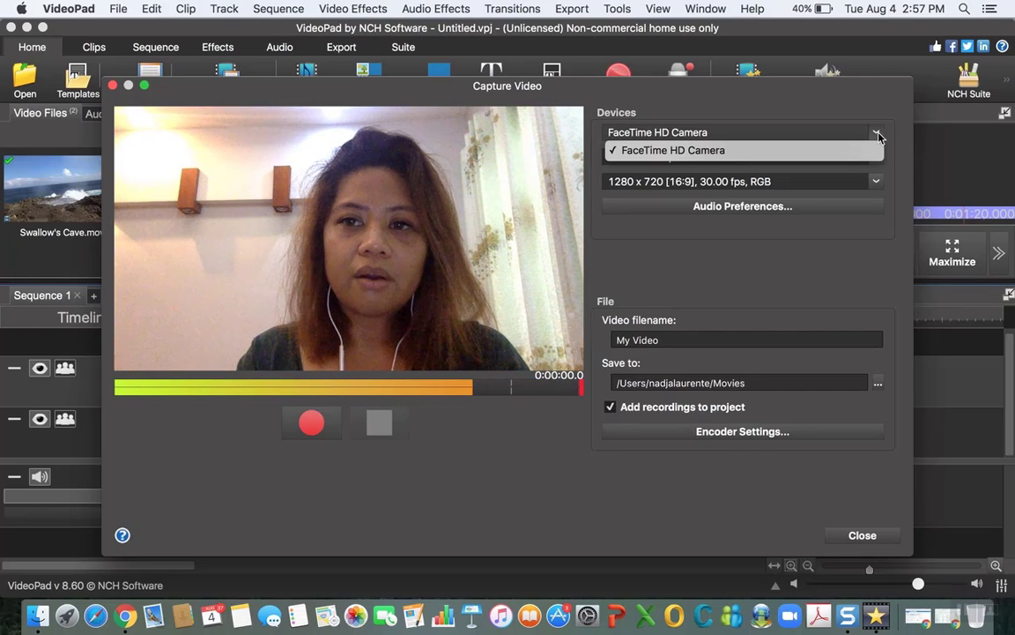
{"action": "left_click", "coordinate": [879, 137]}
{"action": "left_click", "coordinate": [877, 158]}
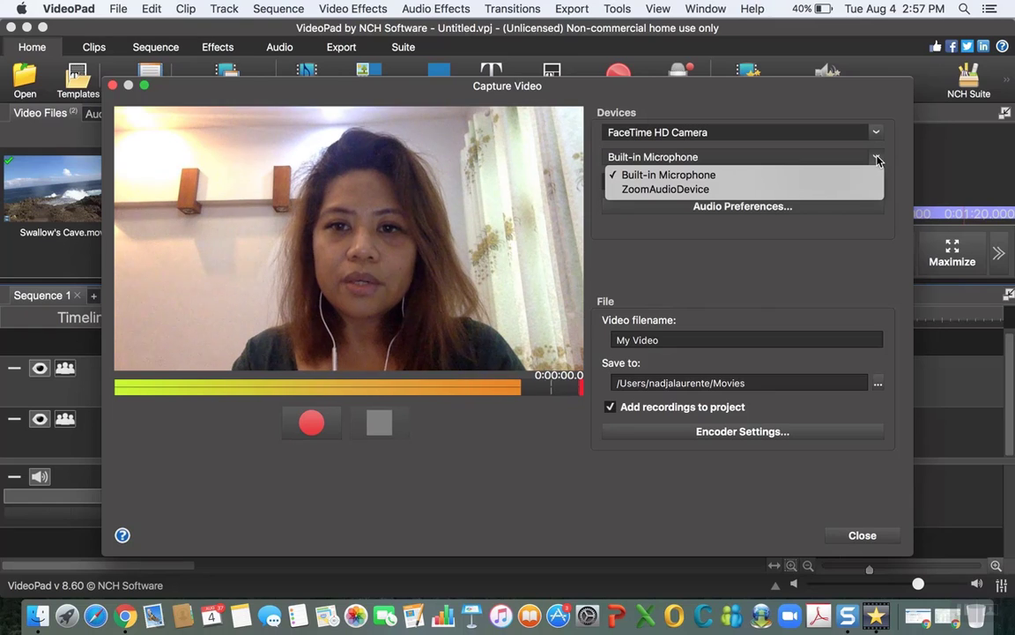
{"action": "left_click", "coordinate": [706, 179]}
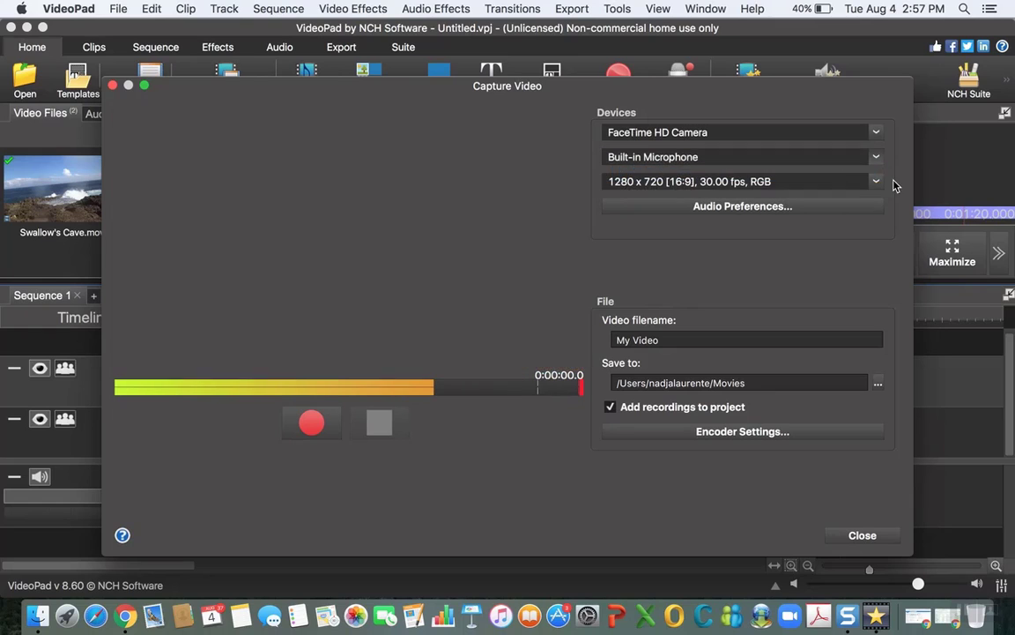
{"action": "left_click", "coordinate": [877, 182]}
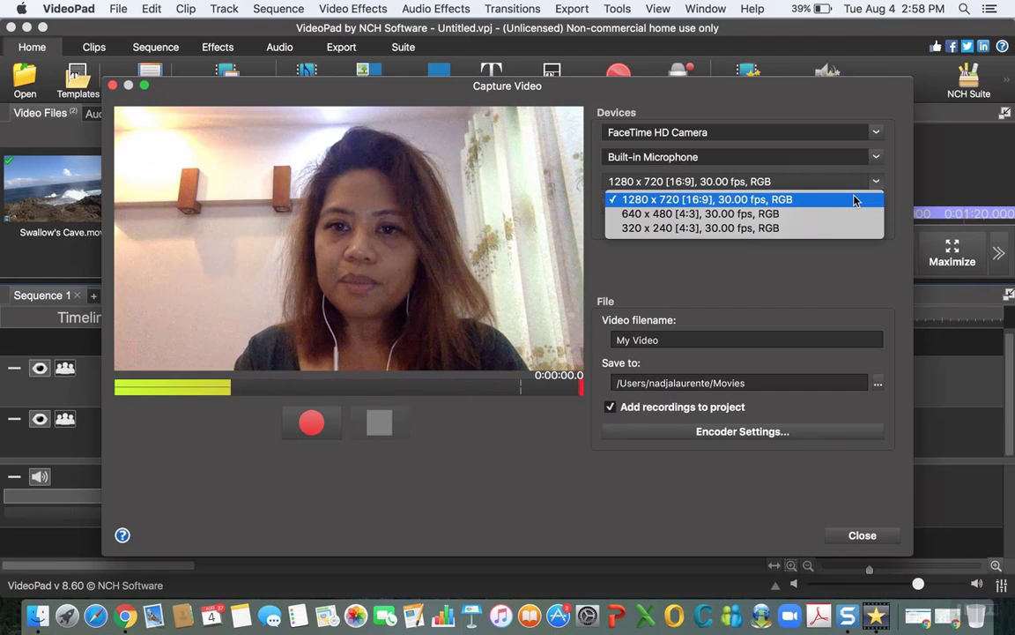
{"action": "left_click", "coordinate": [853, 200]}
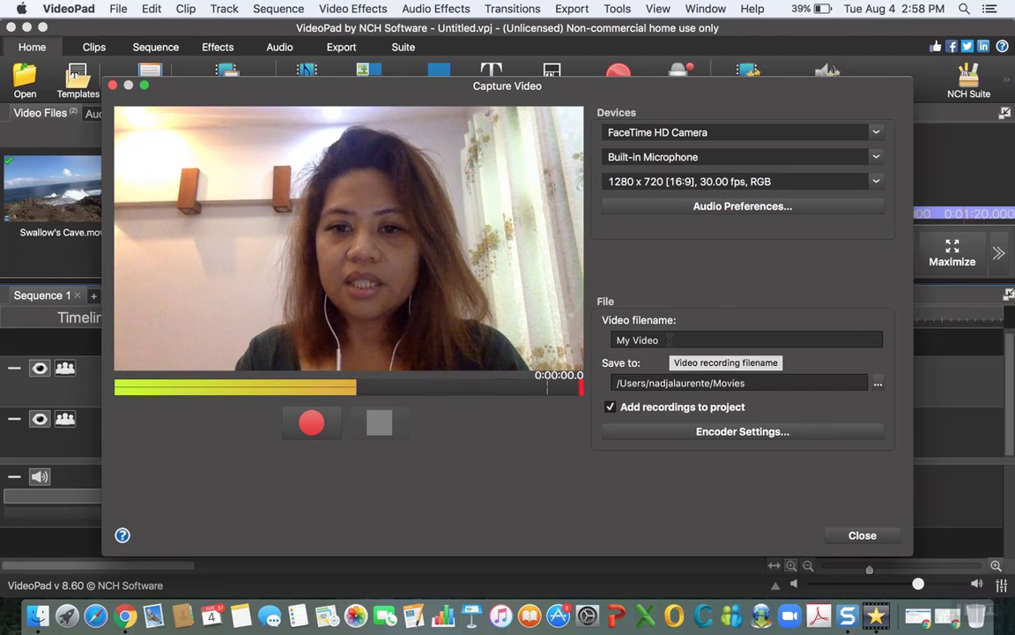
{"action": "left_click", "coordinate": [669, 341]}
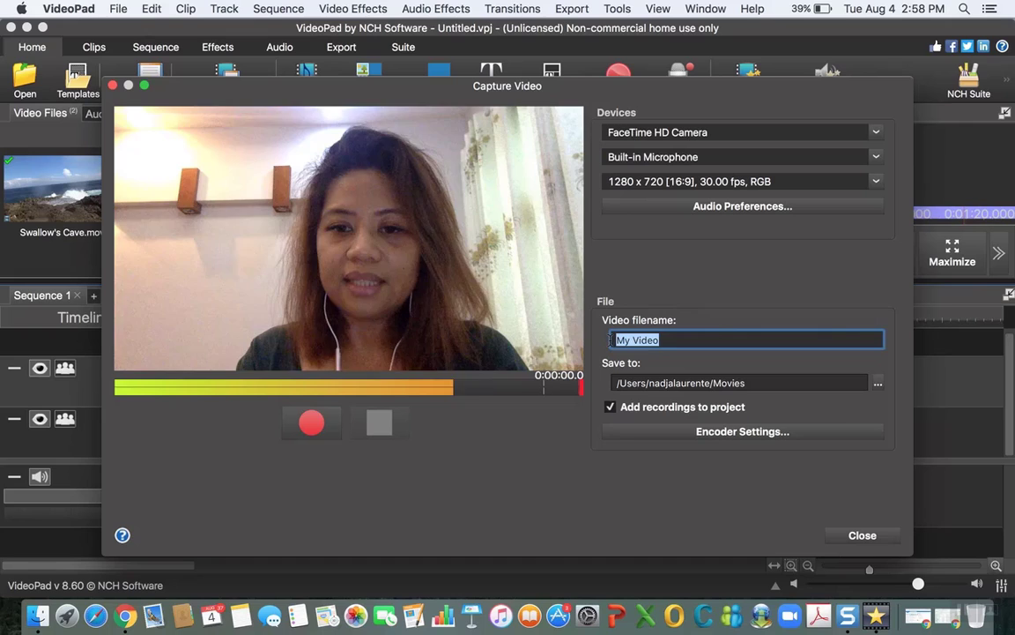
{"action": "left_click", "coordinate": [772, 301]}
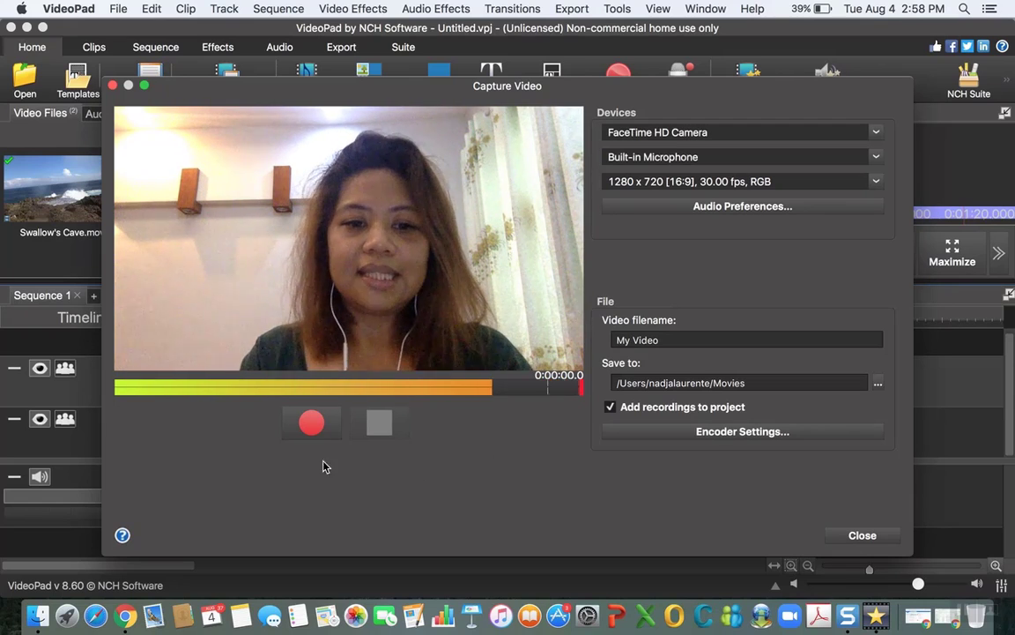
Step: Record a webcam clip about 12 seconds long and close the Capture Video window
{"action": "left_click", "coordinate": [315, 433]}
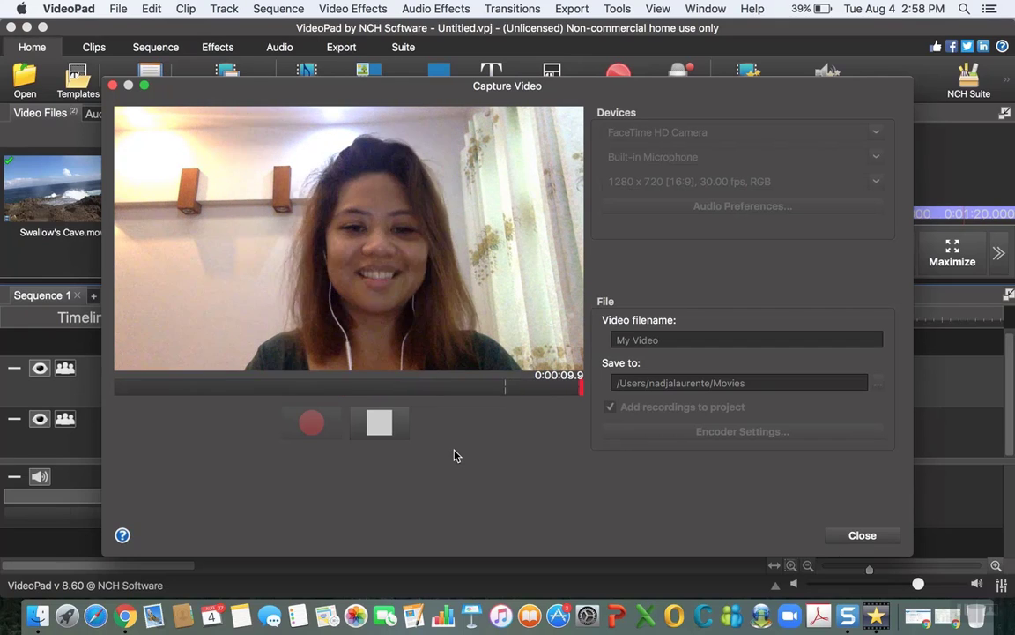
{"action": "left_click", "coordinate": [368, 430]}
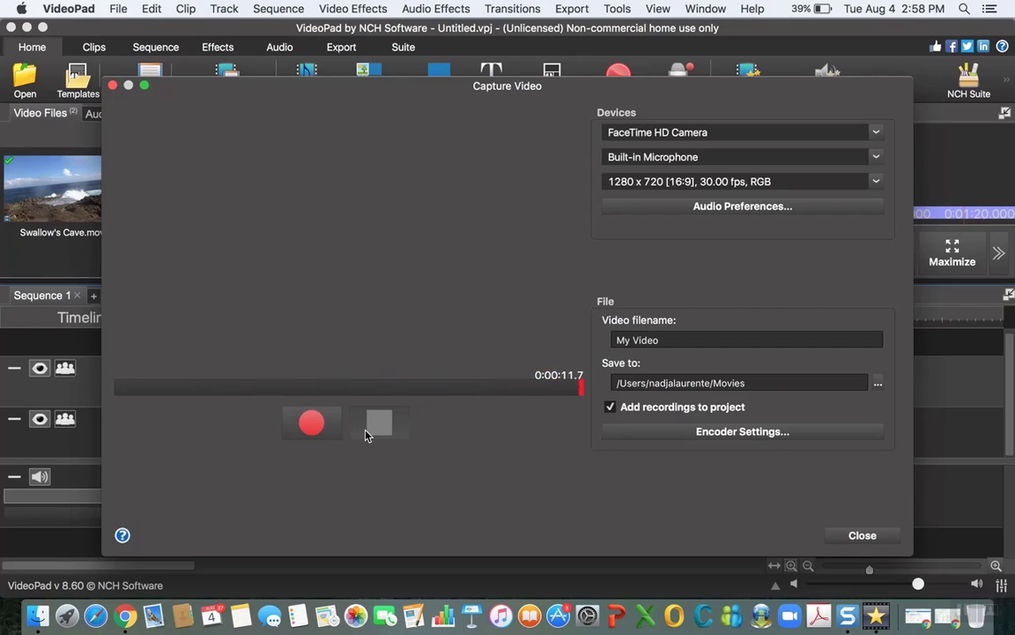
{"action": "left_click", "coordinate": [866, 537]}
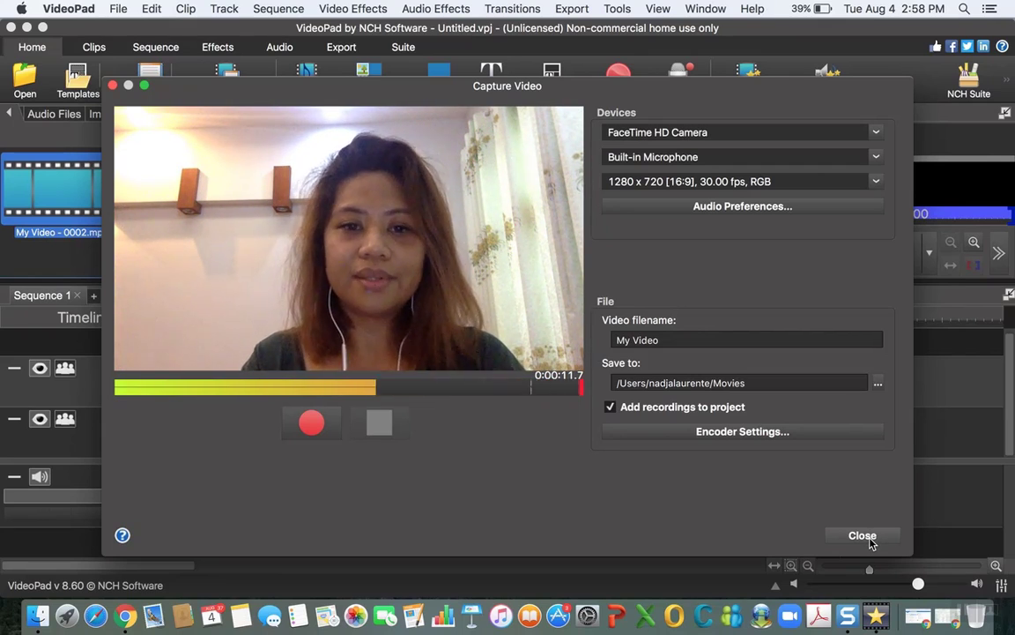
{"action": "left_click", "coordinate": [869, 539]}
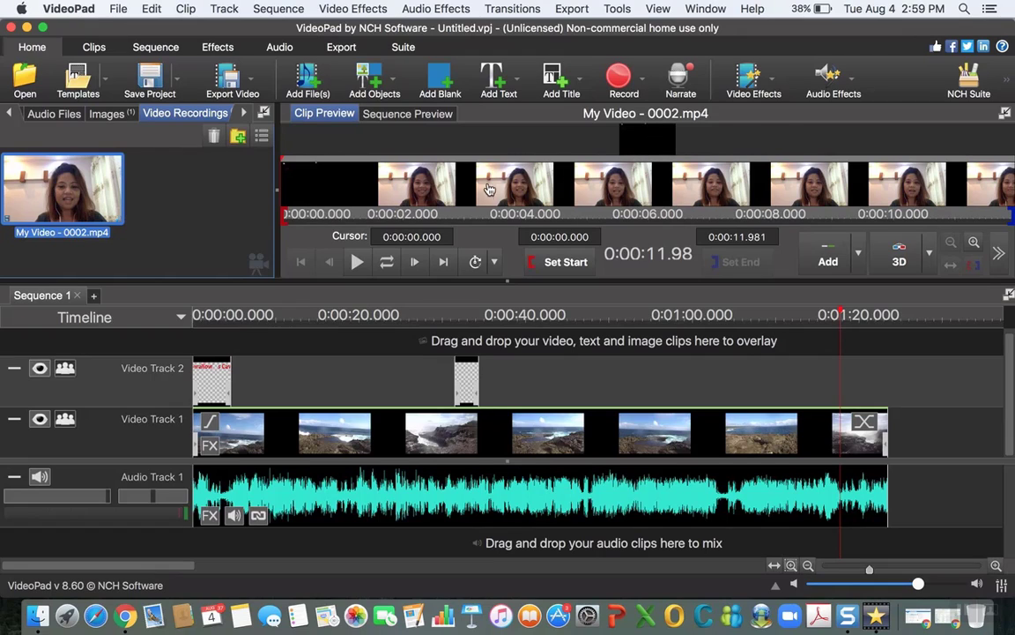
Step: Place the sequence cursor at about 0:01:17.254 and add My Video - 0002.mp4 to Video Track 2 at about 0:01:18.111
{"action": "left_click", "coordinate": [866, 388]}
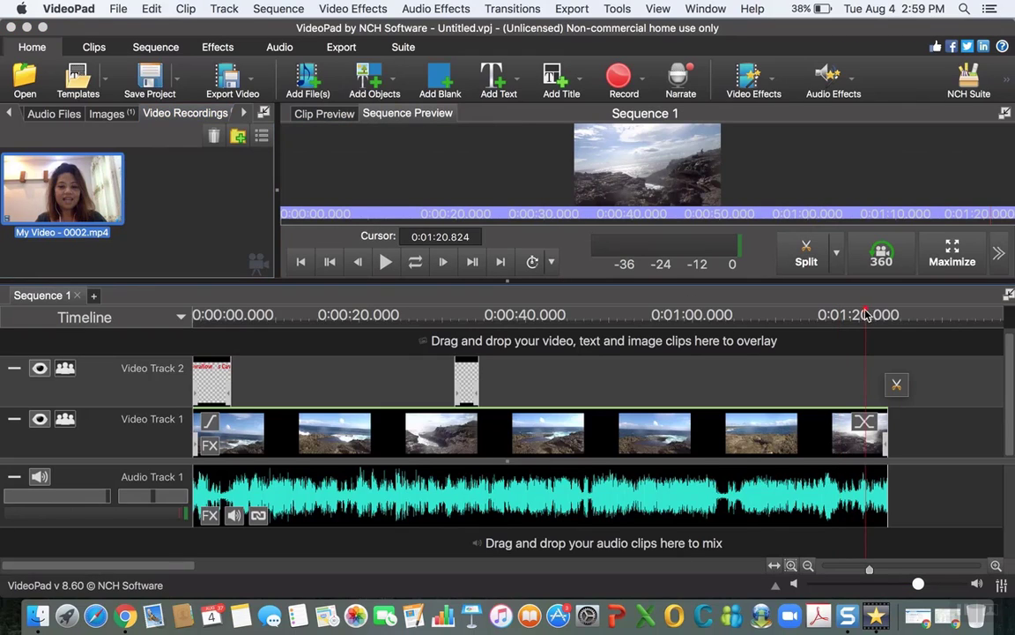
{"action": "left_click_drag", "start_coordinate": [865, 315], "coordinate": [836, 315]}
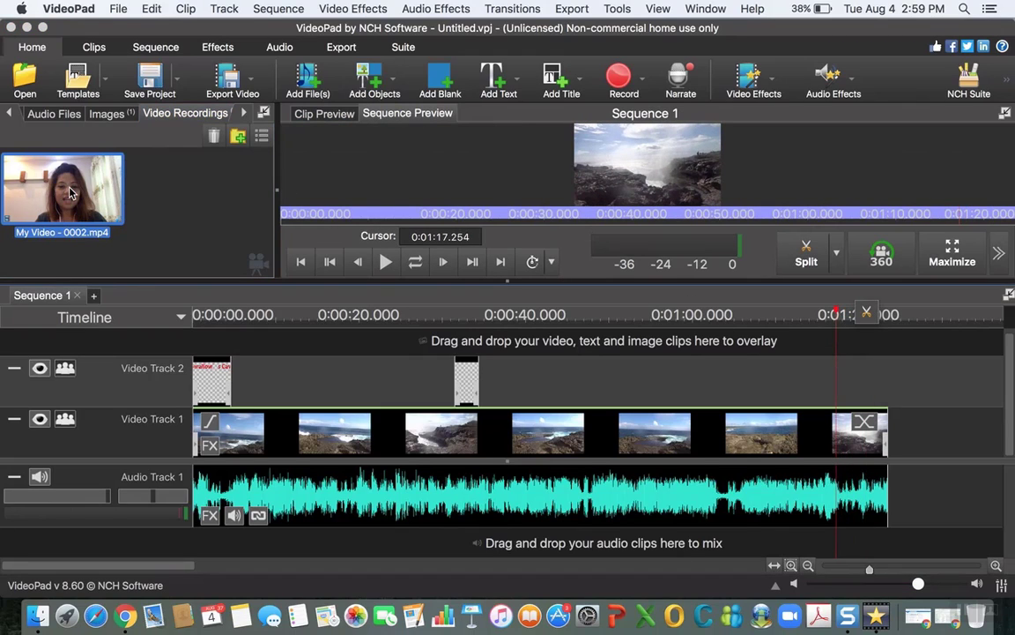
{"action": "mouse_move", "coordinate": [71, 193]}
{"action": "left_mouse_down"}
{"action": "mouse_move", "coordinate": [854, 385]}
{"action": "mouse_move", "coordinate": [844, 376]}
{"action": "left_mouse_up"}
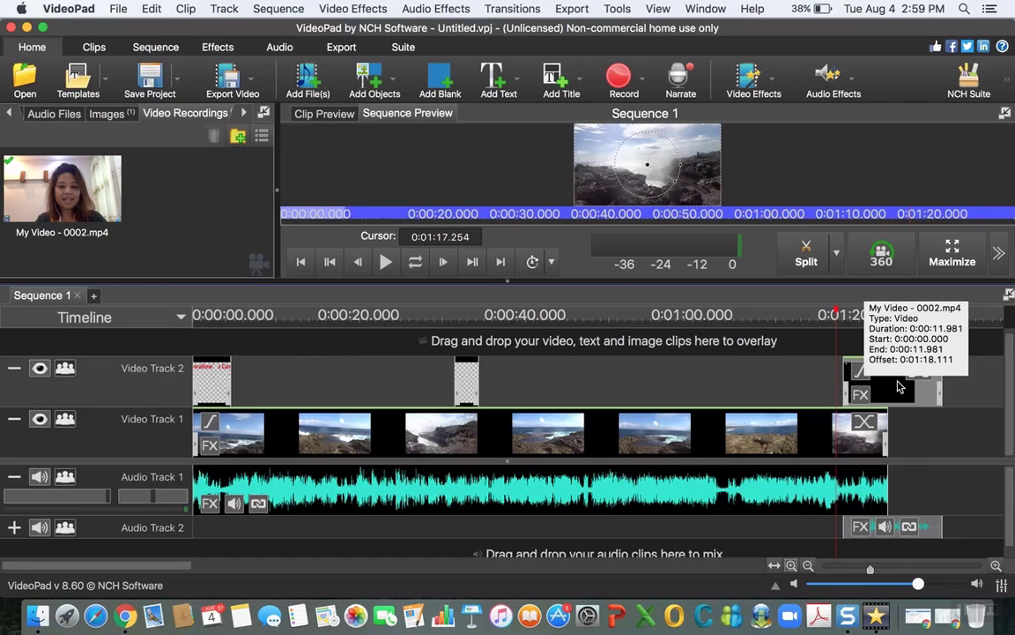
Step: Move My Video - 0002.mp4 on Video Track 2 to start at about 0:01:11.352 and place the sequence cursor at about 0:01:07.639
{"action": "left_click_drag", "start_coordinate": [836, 315], "coordinate": [787, 314]}
{"action": "left_click_drag", "start_coordinate": [869, 390], "coordinate": [821, 393]}
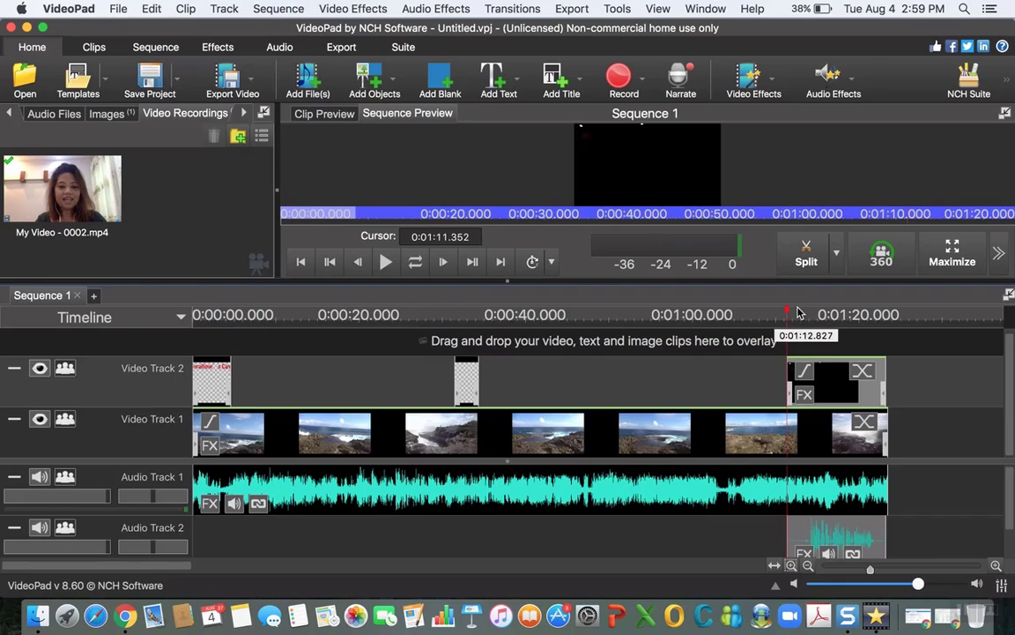
{"action": "left_click_drag", "start_coordinate": [787, 315], "coordinate": [758, 314]}
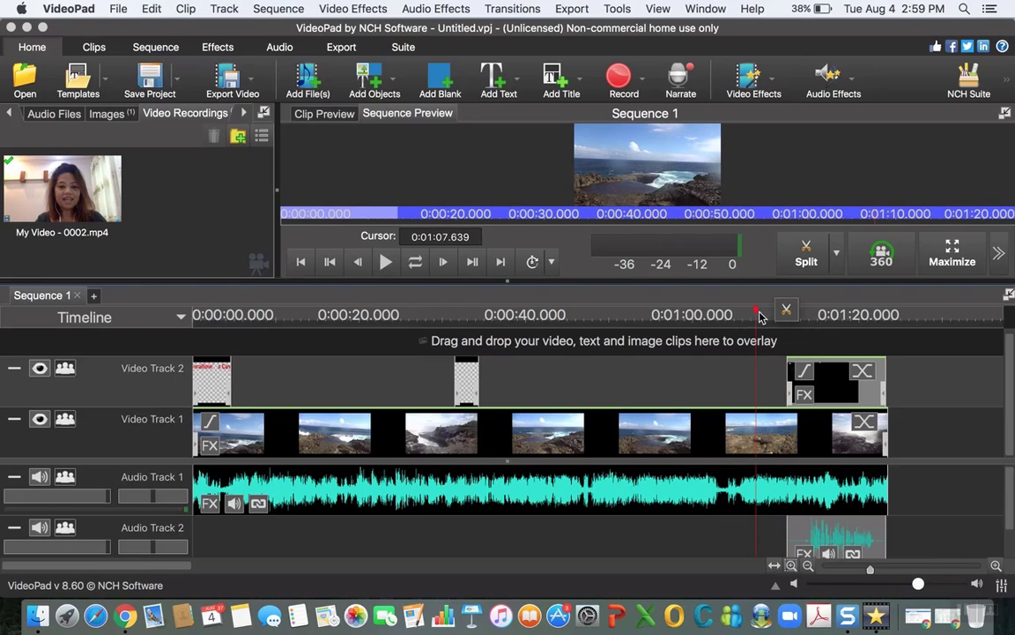
Step: Split the main clip on Video Track 1 and Audio Track 1 at about 0:01:11.494, where the webcam clip starts
{"action": "left_click", "coordinate": [838, 507]}
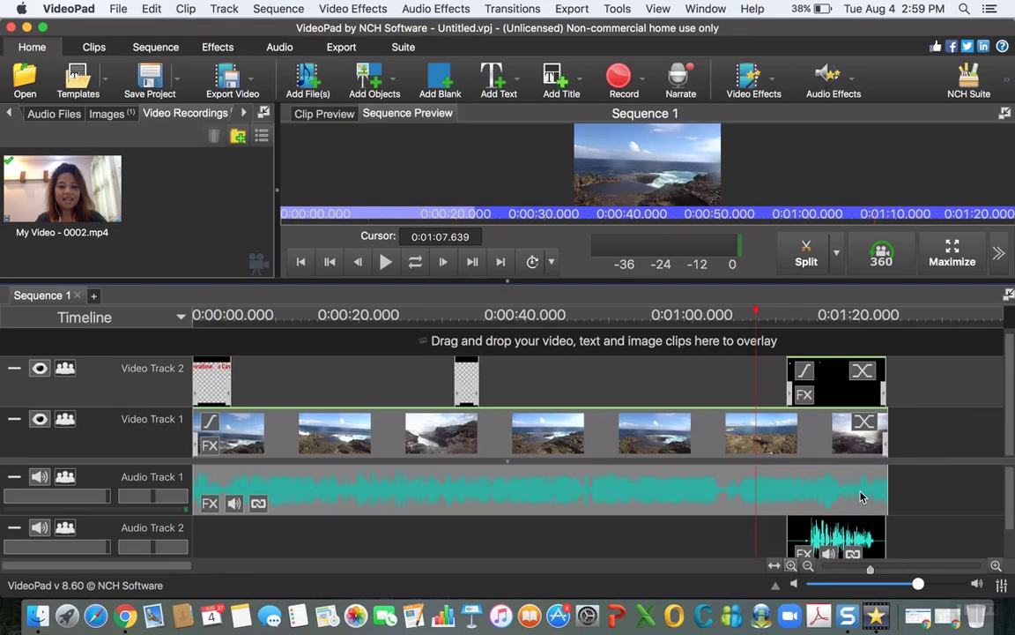
{"action": "right_click", "coordinate": [795, 474]}
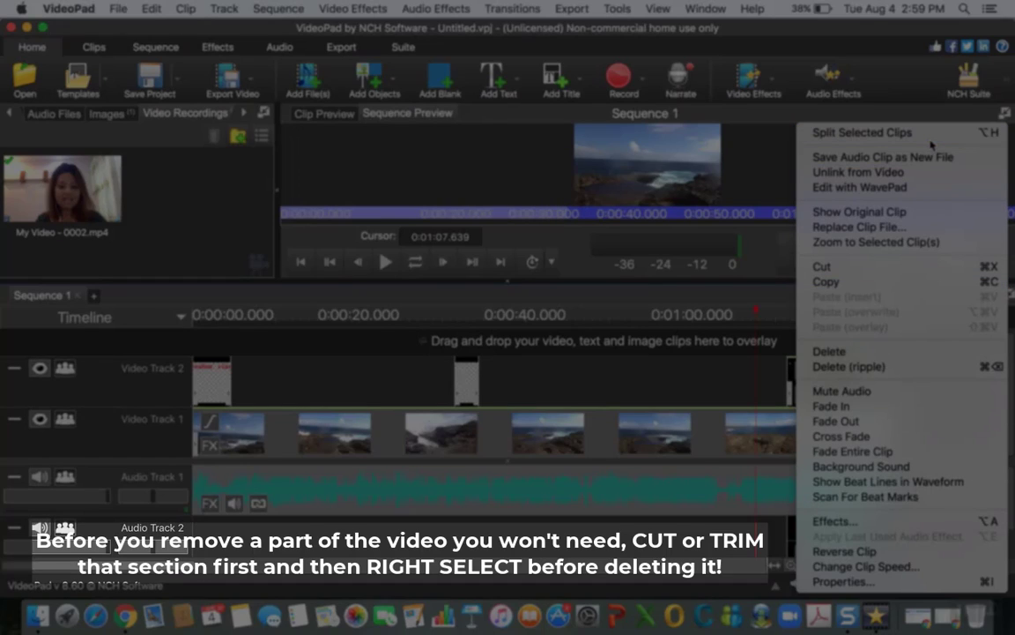
{"action": "left_click", "coordinate": [916, 122]}
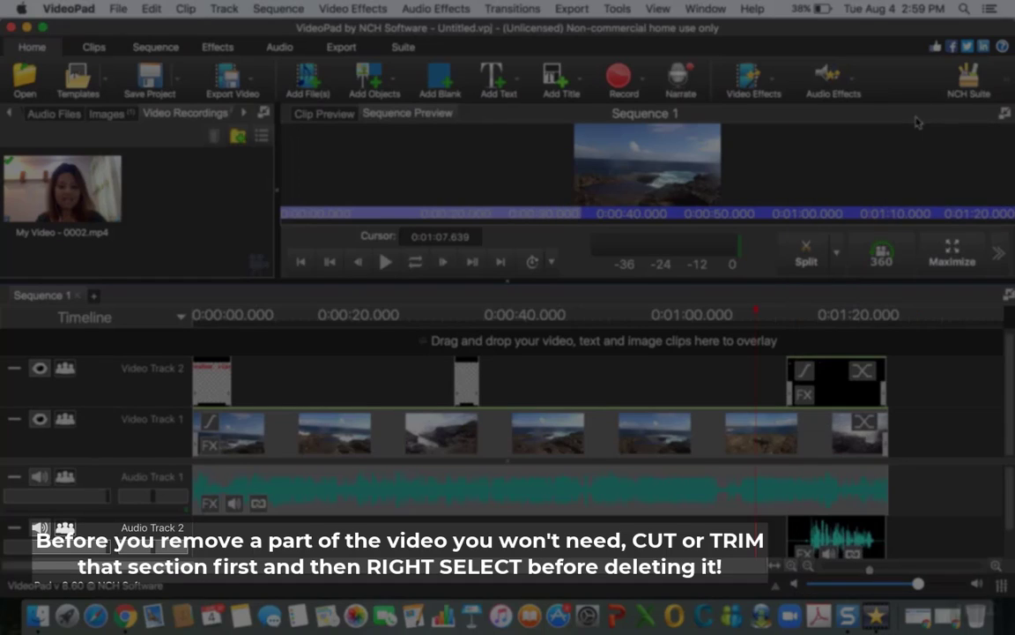
{"action": "left_click_drag", "start_coordinate": [765, 315], "coordinate": [789, 317]}
{"action": "left_click", "coordinate": [819, 314]}
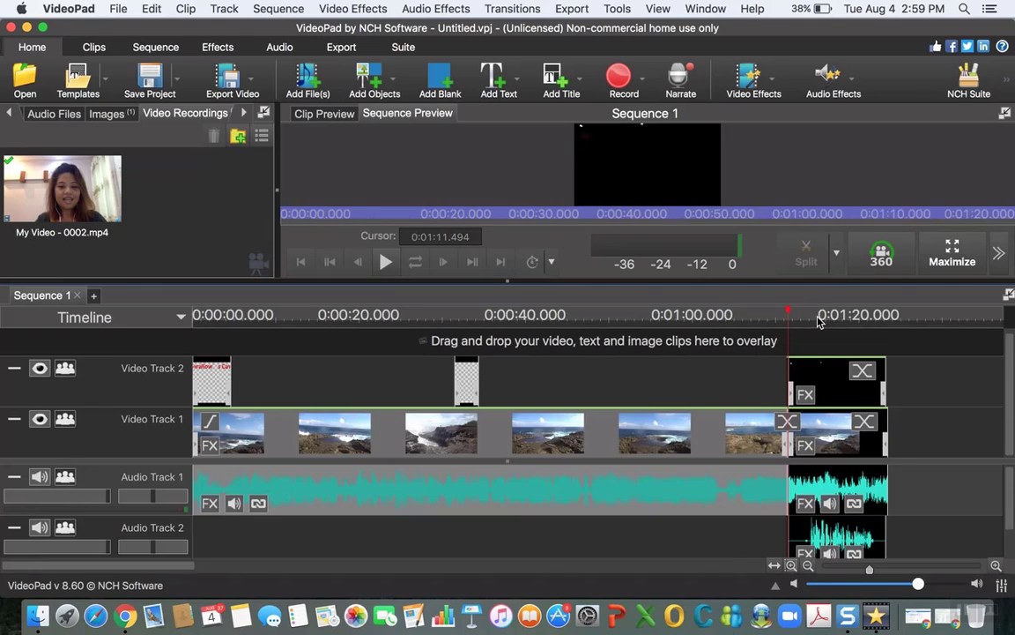
Step: Delete the split-off end section of the main clip from Video Track 1 and Audio Track 1
{"action": "left_click", "coordinate": [870, 490]}
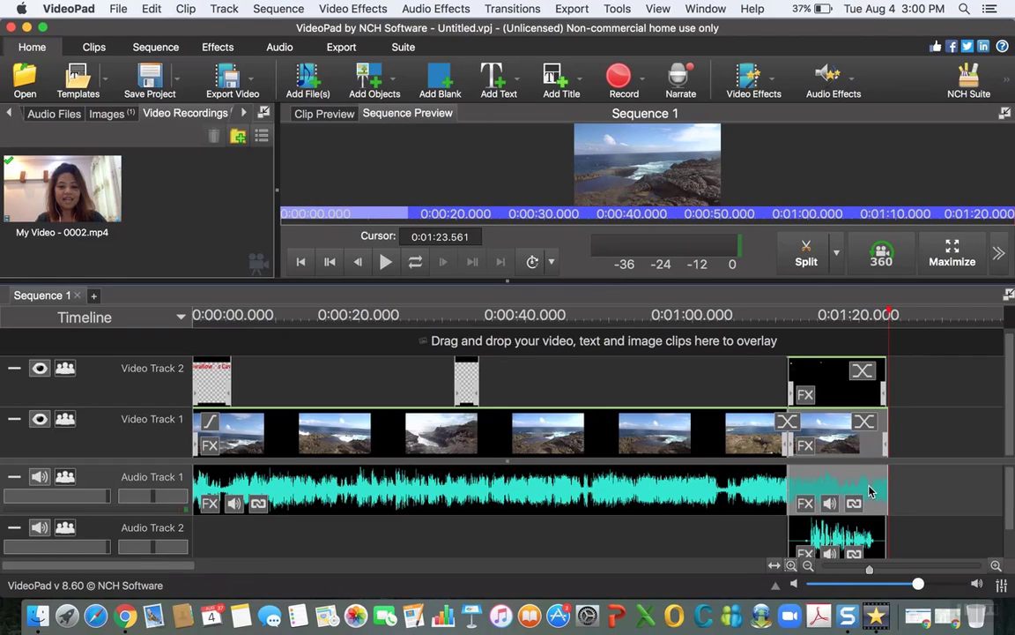
{"action": "right_click", "coordinate": [870, 491]}
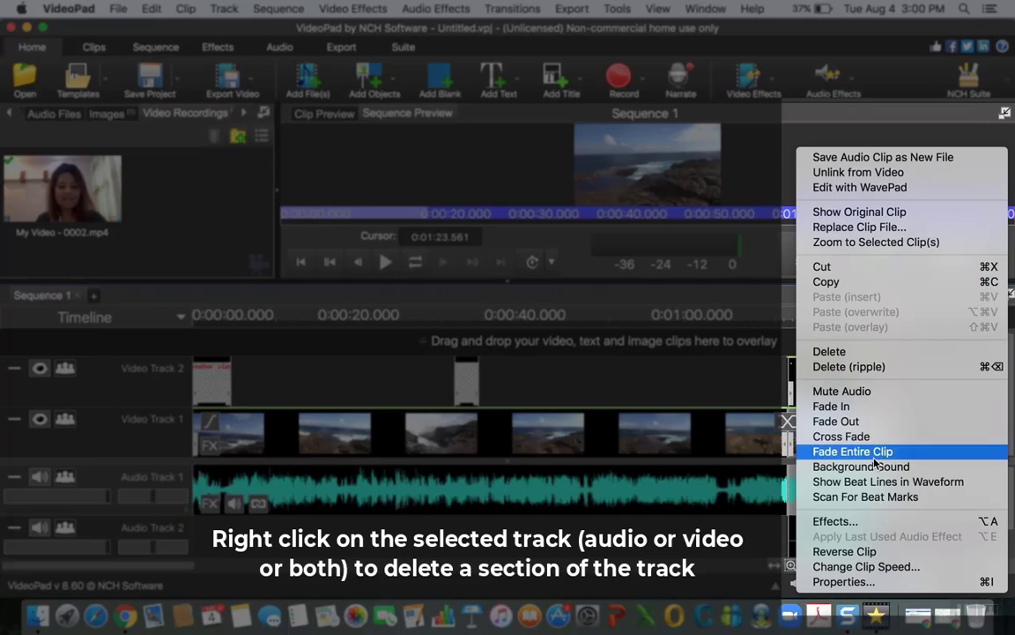
{"action": "left_click", "coordinate": [883, 364]}
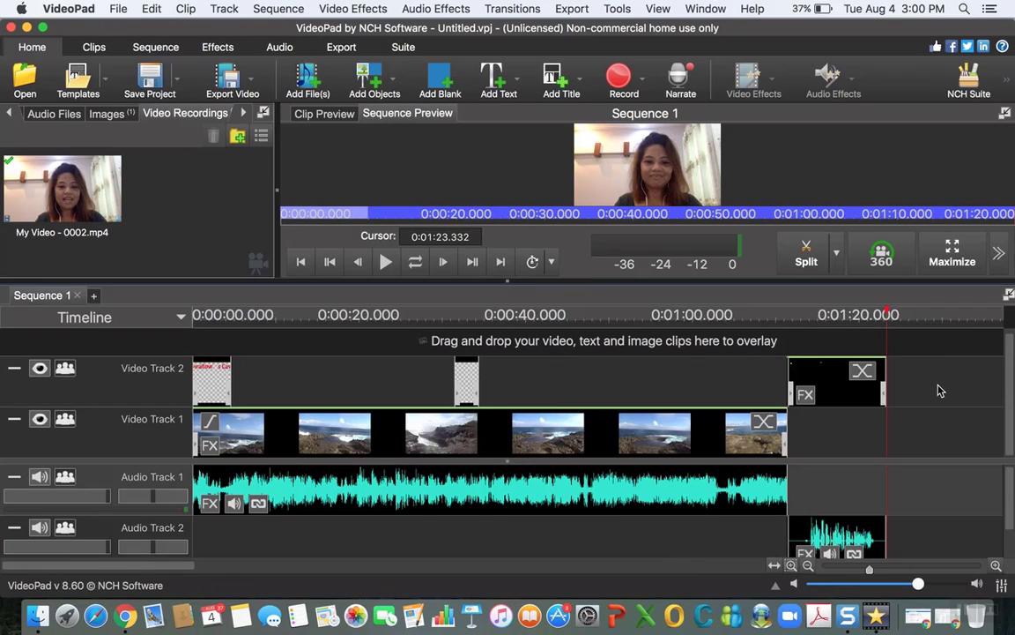
Step: Play the sequence from about 0:01:05.735 to the end to check the transition into the webcam clip
{"action": "left_click", "coordinate": [675, 388]}
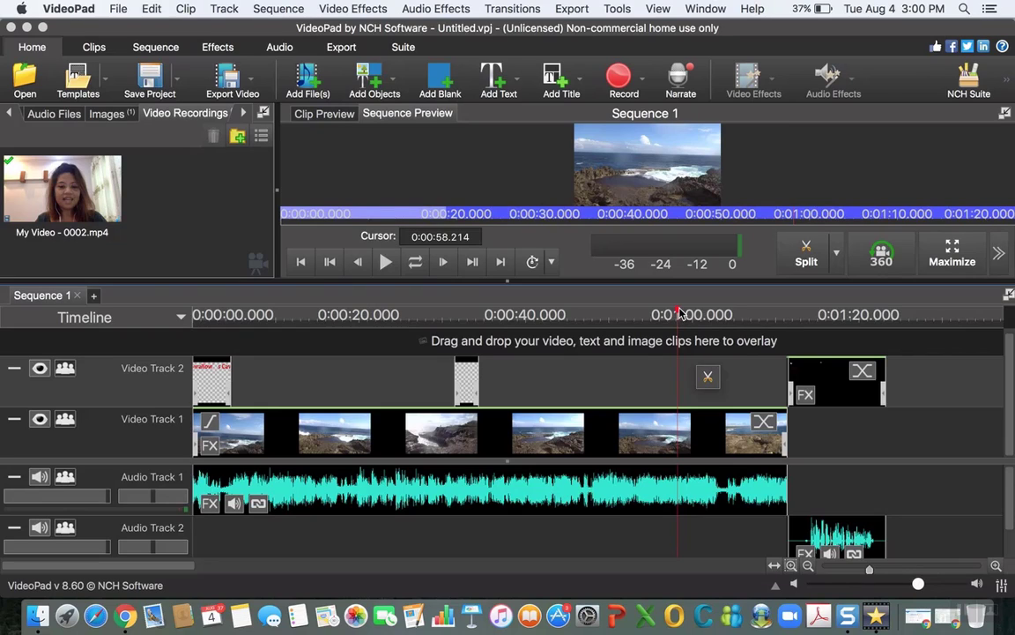
{"action": "left_click_drag", "start_coordinate": [679, 313], "coordinate": [782, 335]}
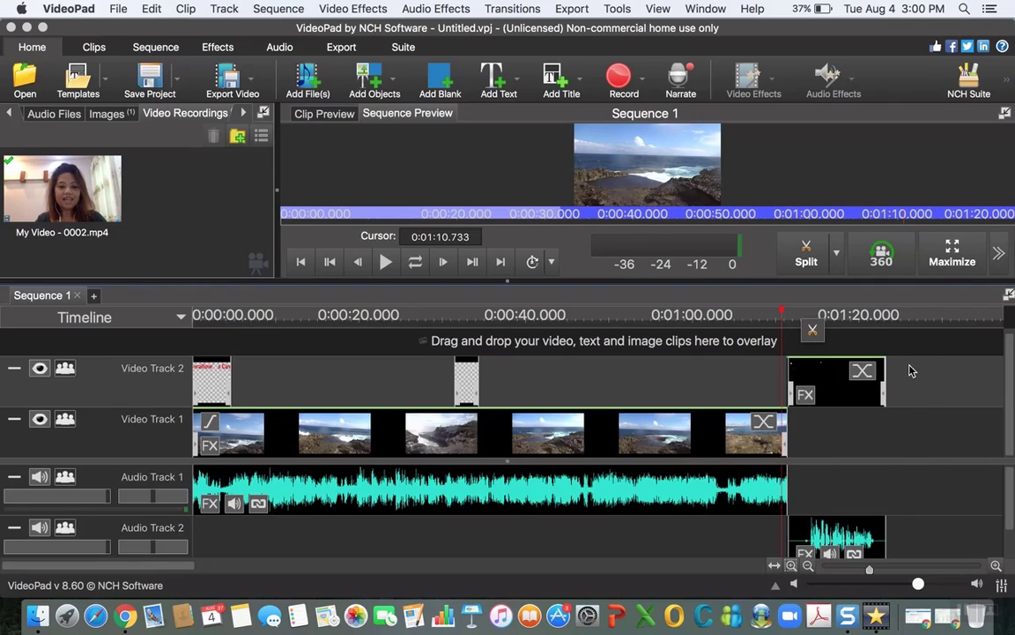
{"action": "left_click_drag", "start_coordinate": [783, 314], "coordinate": [740, 316]}
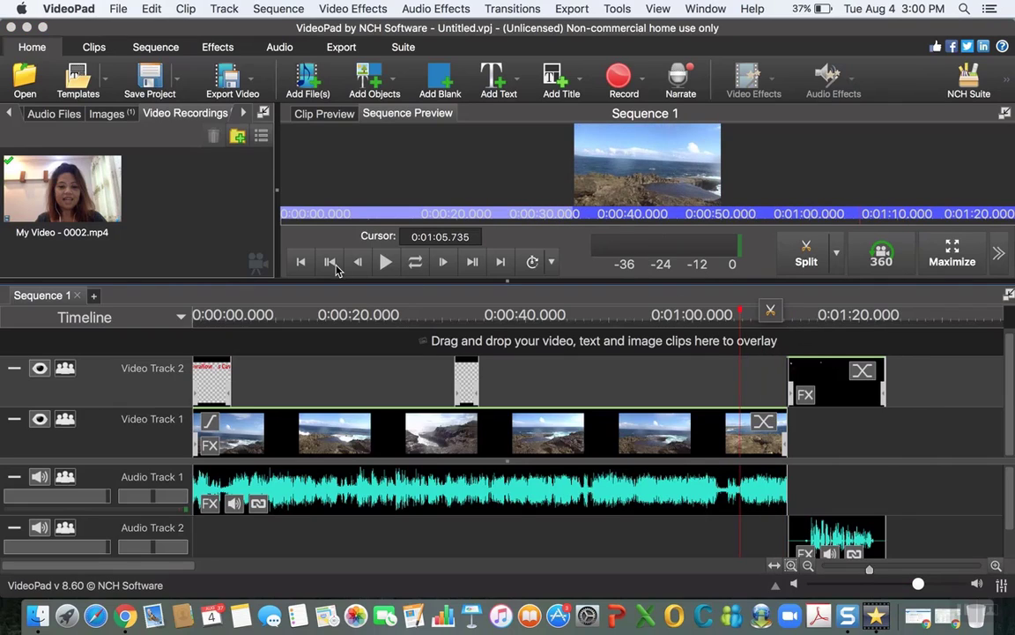
{"action": "left_click", "coordinate": [385, 261]}
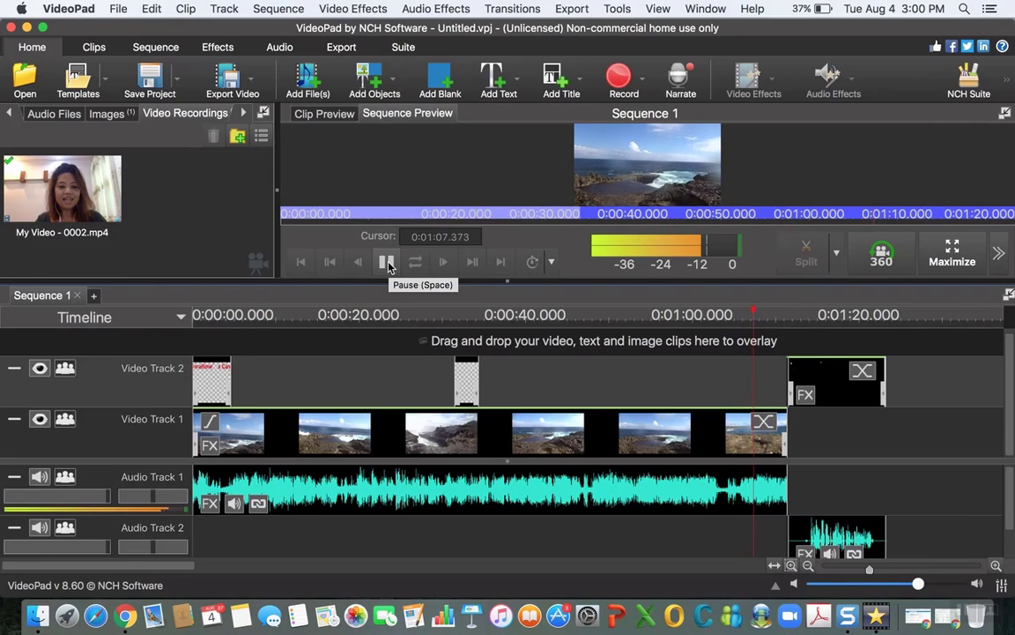
{"action": "key", "text": "XF86AudioRaiseVolume"}
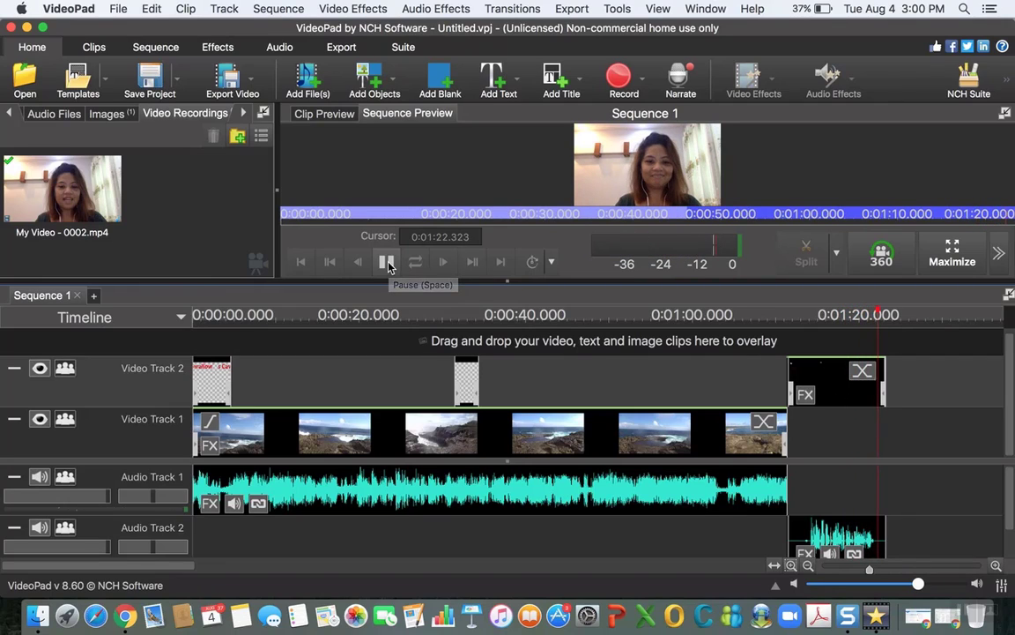
{"action": "left_click", "coordinate": [387, 263]}
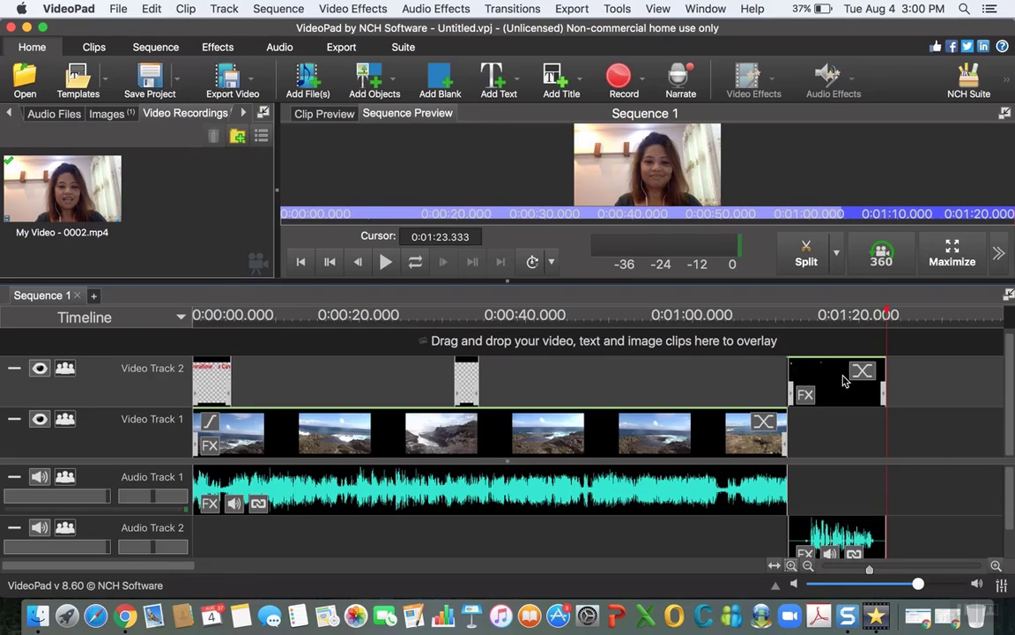
{"action": "left_click_drag", "start_coordinate": [882, 317], "coordinate": [785, 325]}
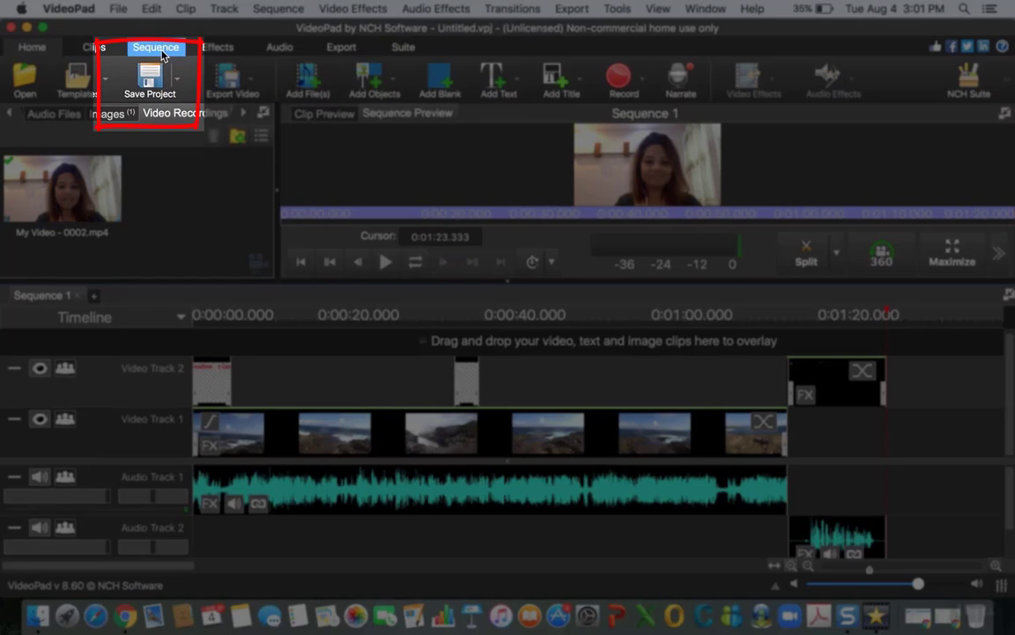
Step: Save the project as Bali and Me.vpj in the VideoPad Projects folder
{"action": "left_click", "coordinate": [151, 79]}
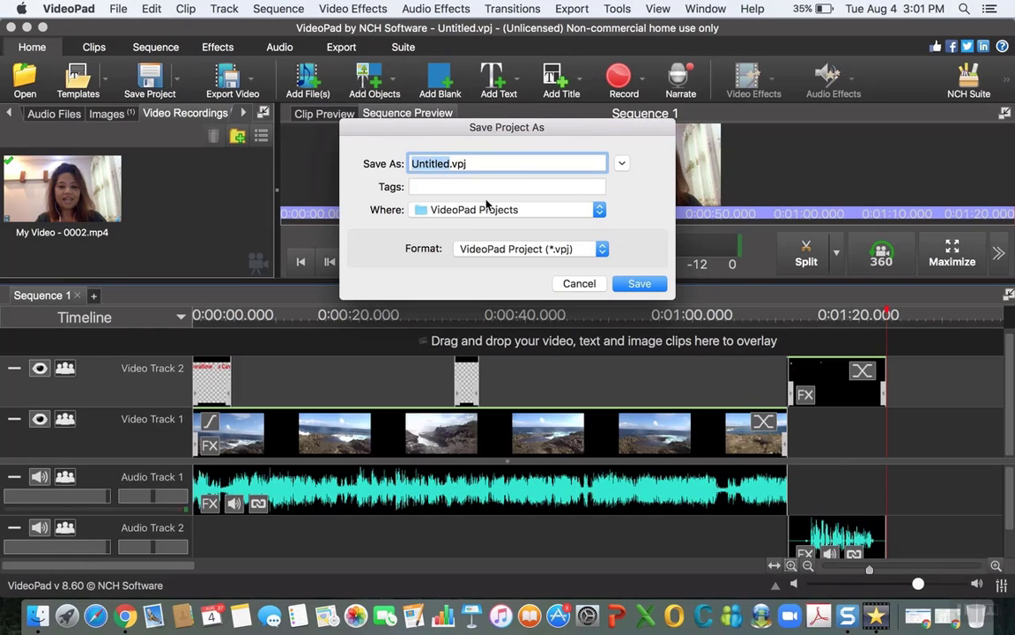
{"action": "type", "text": "Bali and Me"}
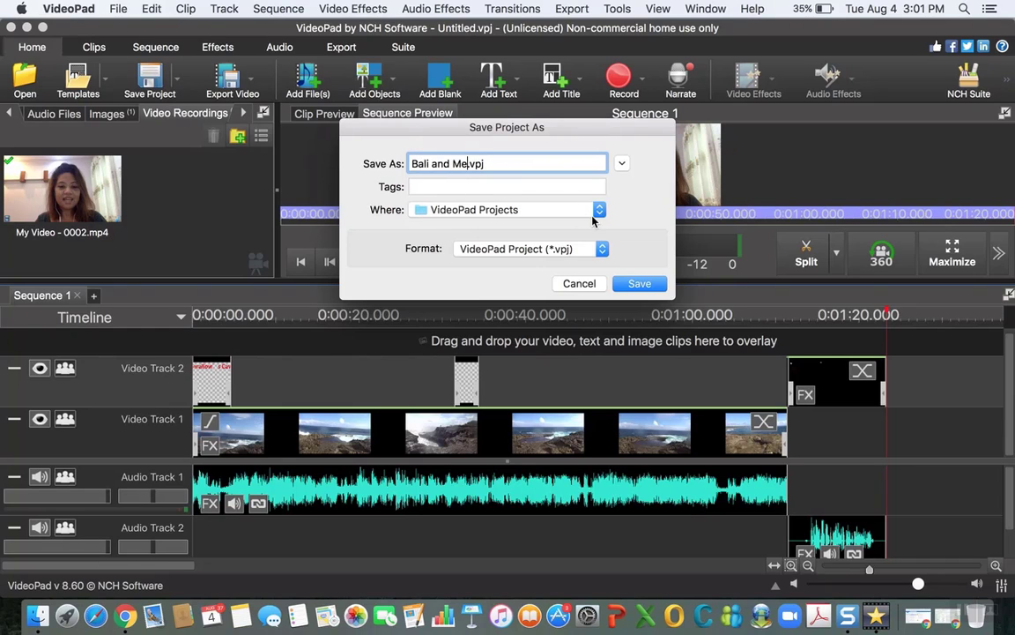
{"action": "key", "text": "Return"}
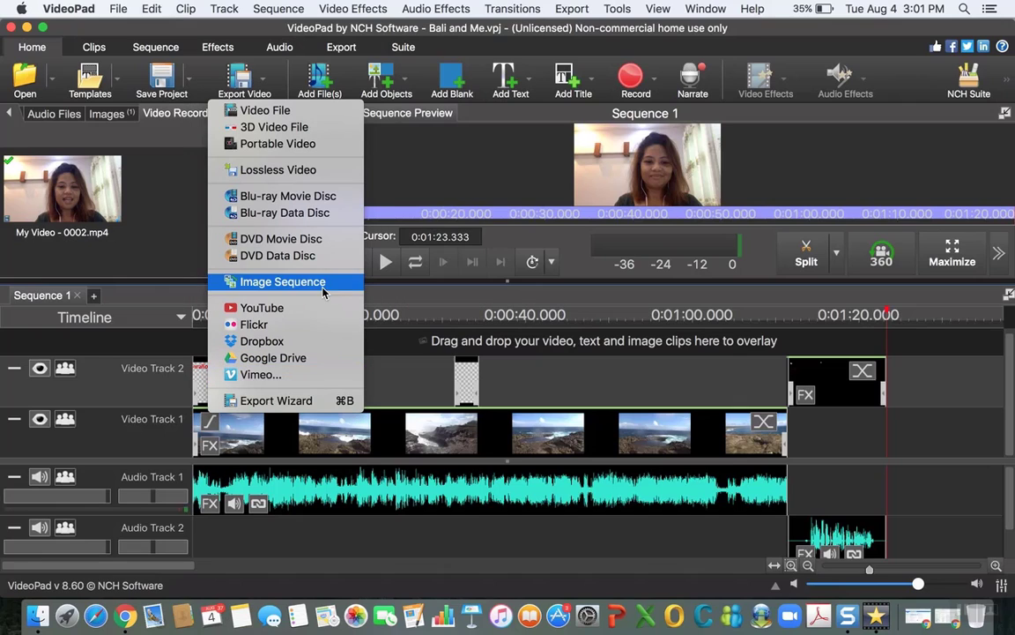
Step: Start a Video File export, postpone the purchase, and name the export file Bali and Me
{"action": "left_click", "coordinate": [287, 118]}
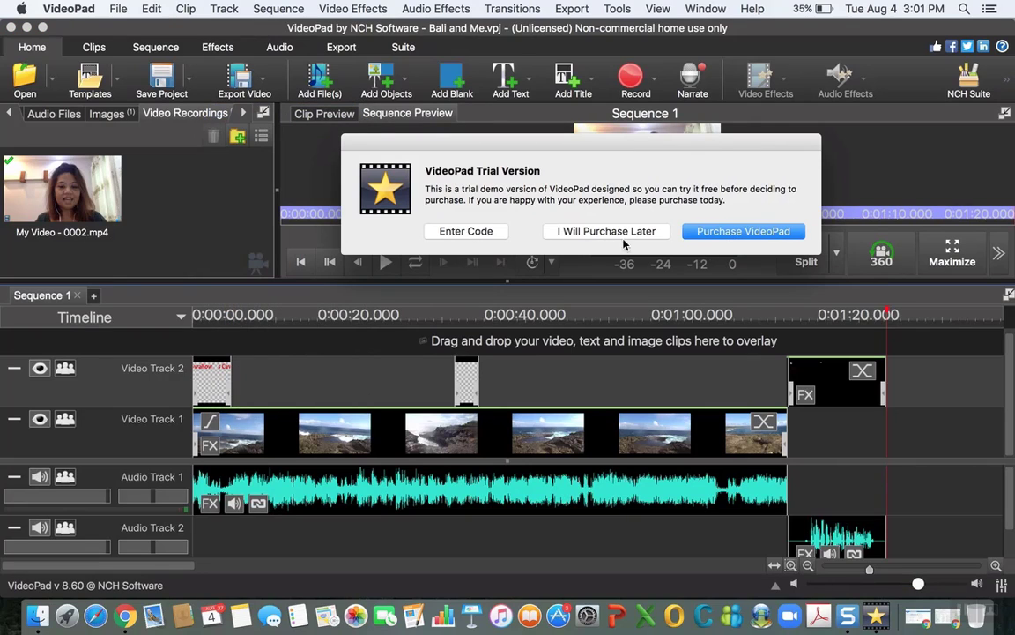
{"action": "left_click", "coordinate": [563, 236]}
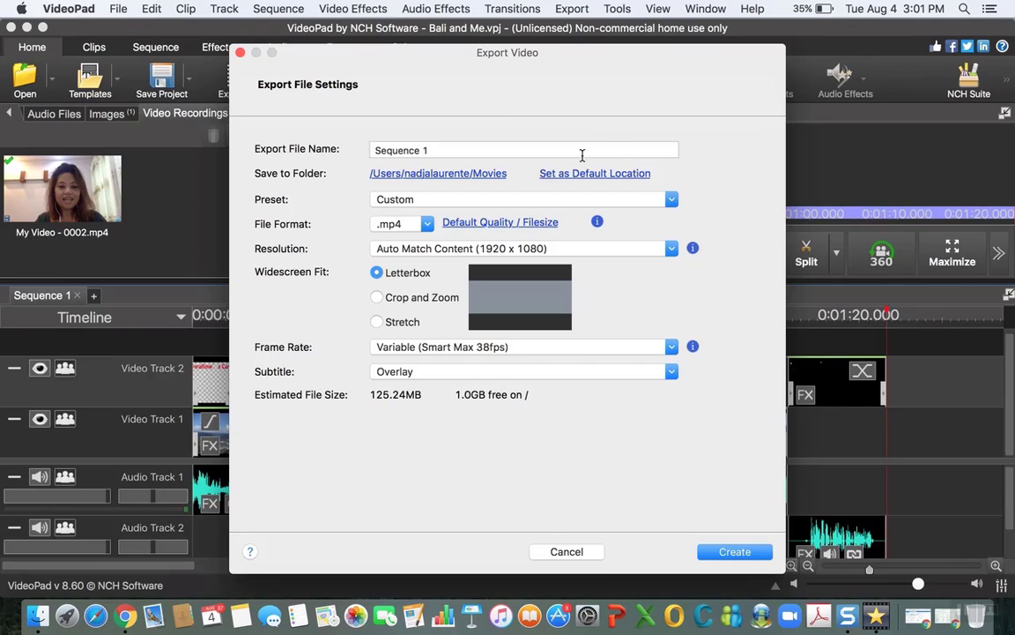
{"action": "type", "text": "Bali and Me"}
Step: Compare the Letterbox, Crop and Zoom and Stretch widescreen fits, choose Stretch, and create the .mp4 export
{"action": "left_click", "coordinate": [377, 297]}
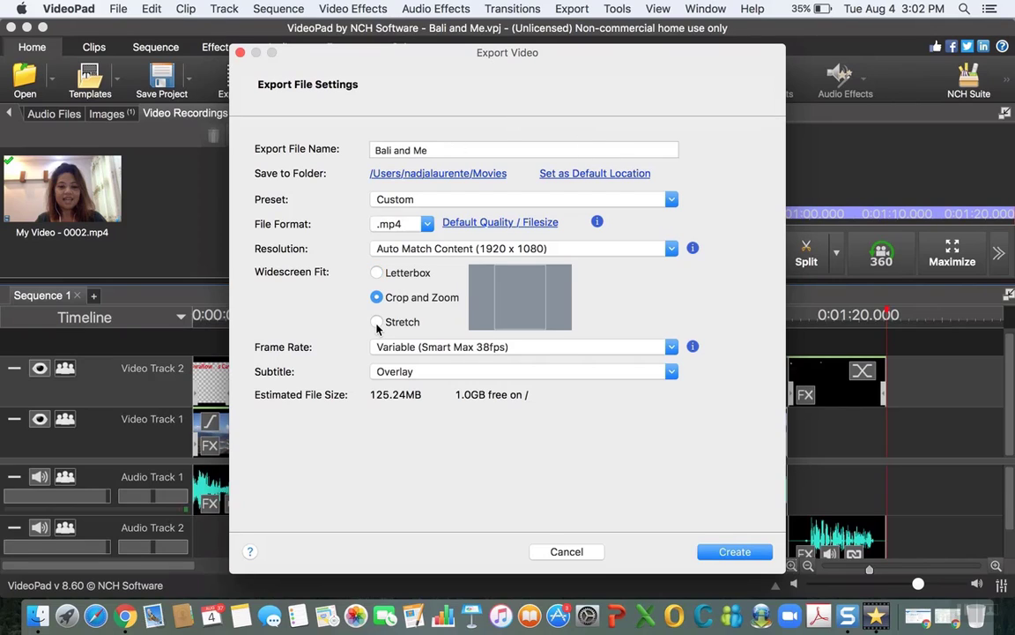
{"action": "left_click", "coordinate": [377, 321]}
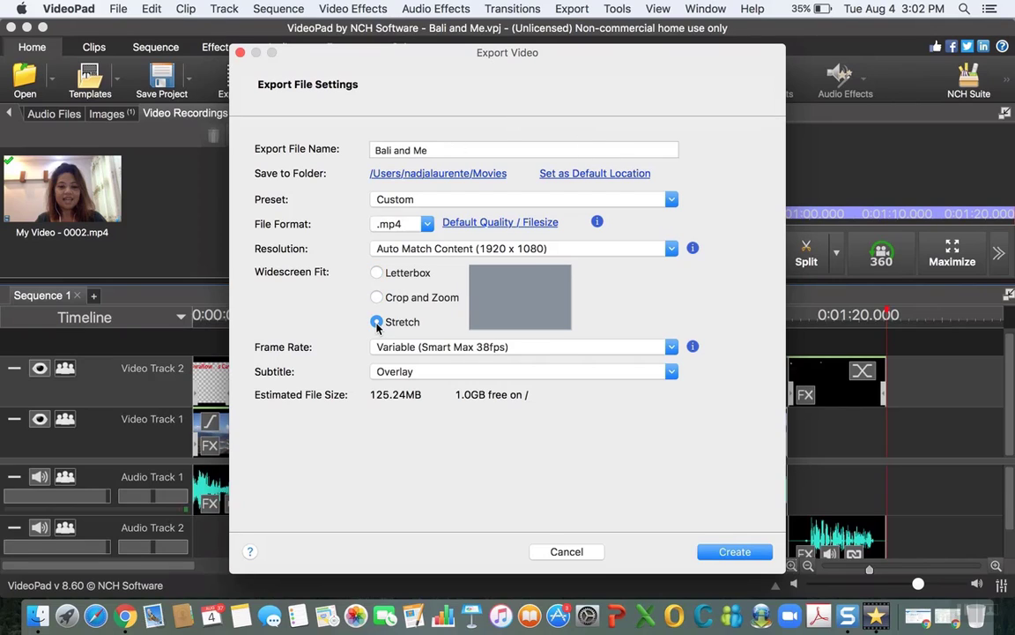
{"action": "left_click", "coordinate": [377, 272]}
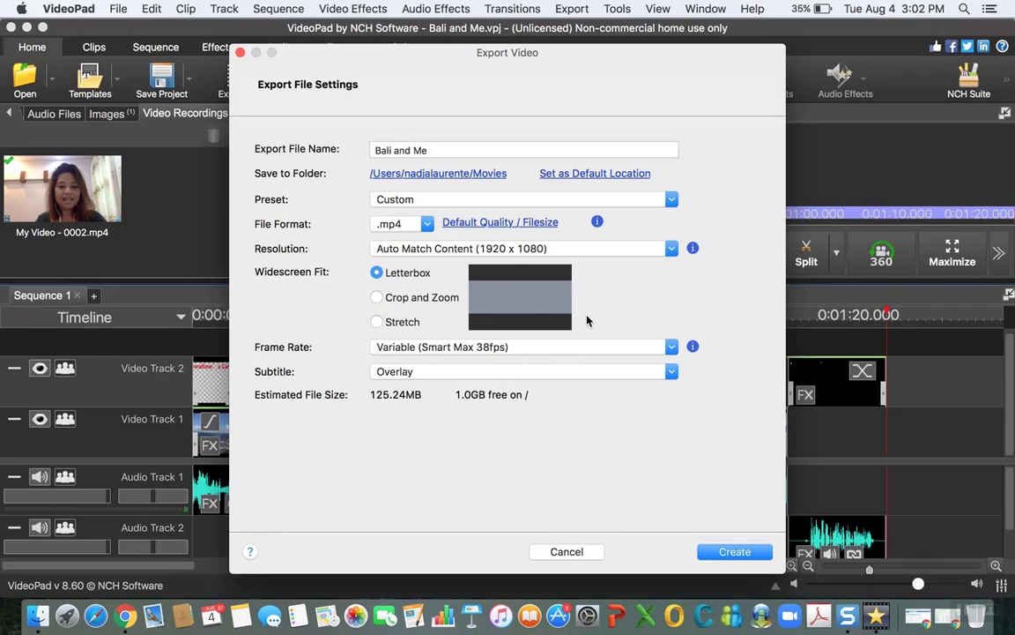
{"action": "left_click", "coordinate": [378, 297]}
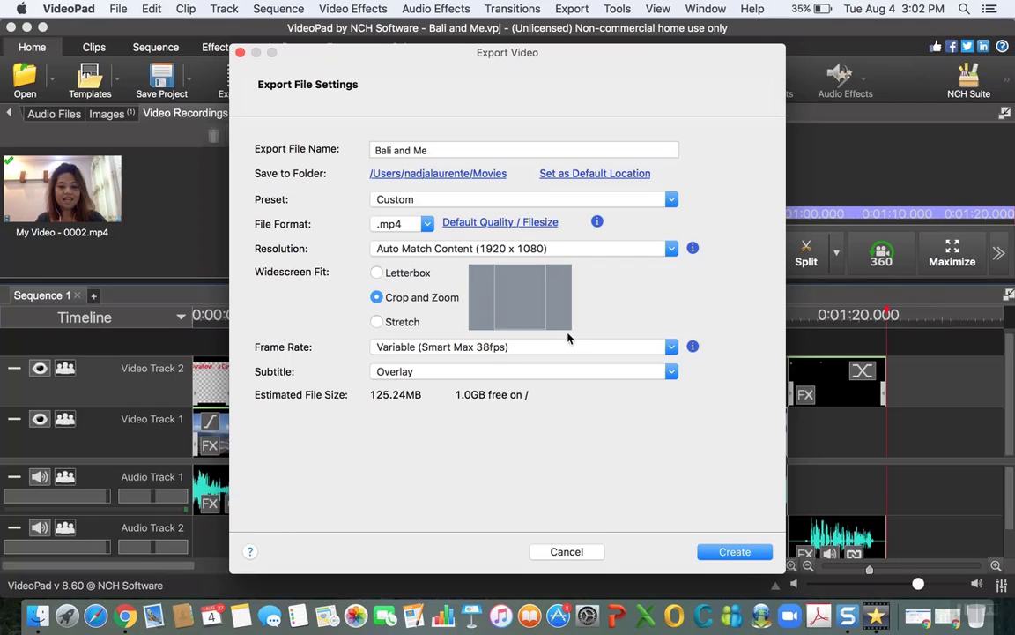
{"action": "left_click", "coordinate": [377, 322]}
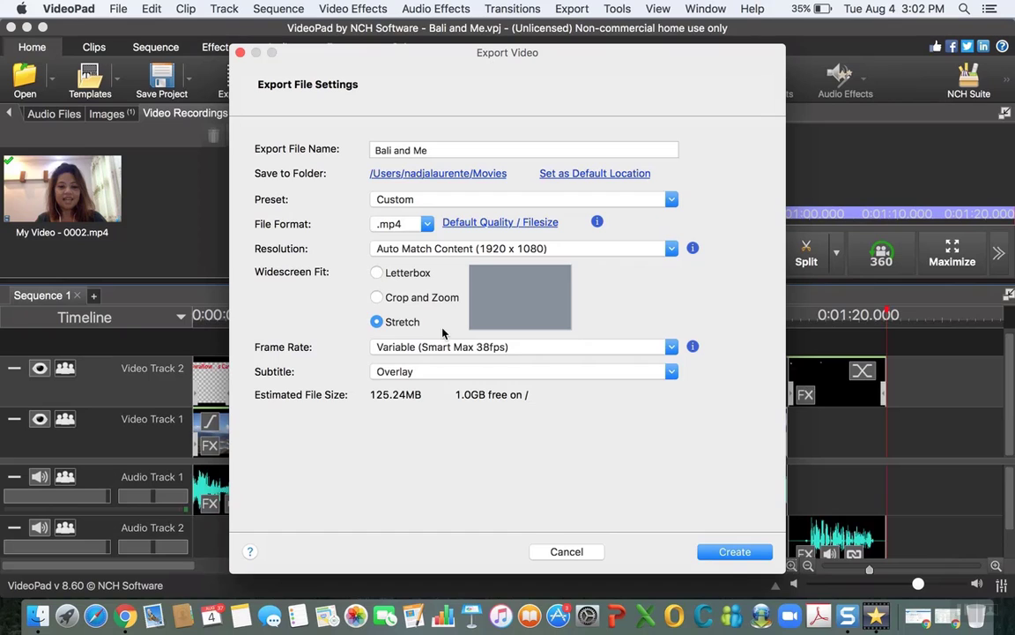
{"action": "left_click", "coordinate": [730, 554]}
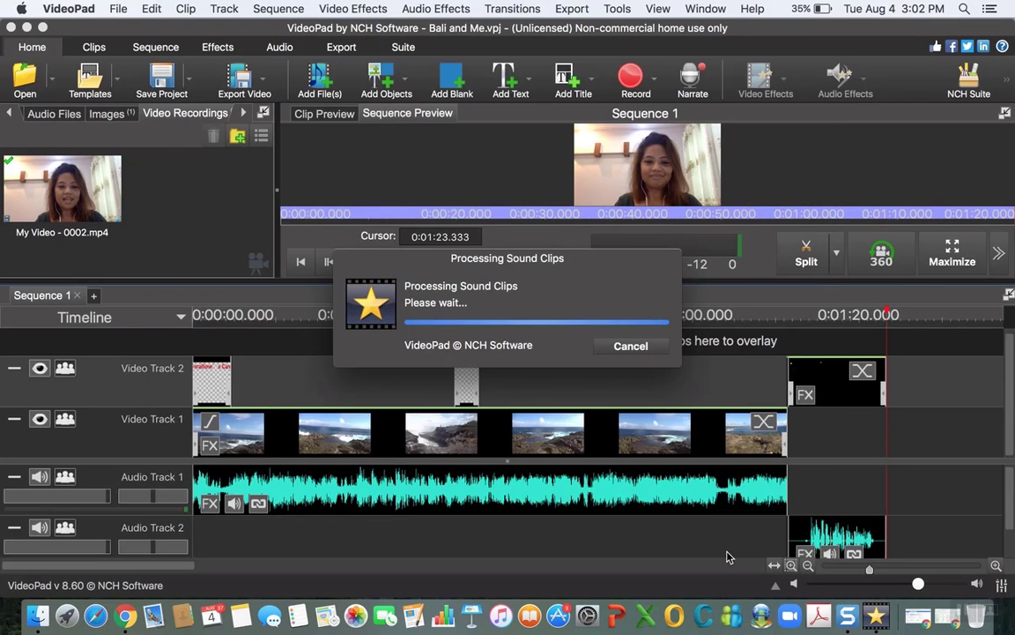